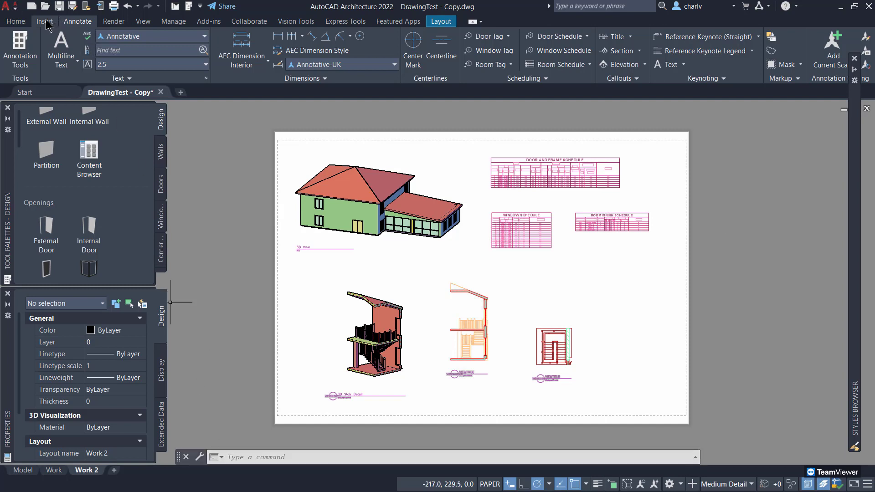
Review the Work sheet layout and the plan, front and 3D viewports in model space
click(16, 23)
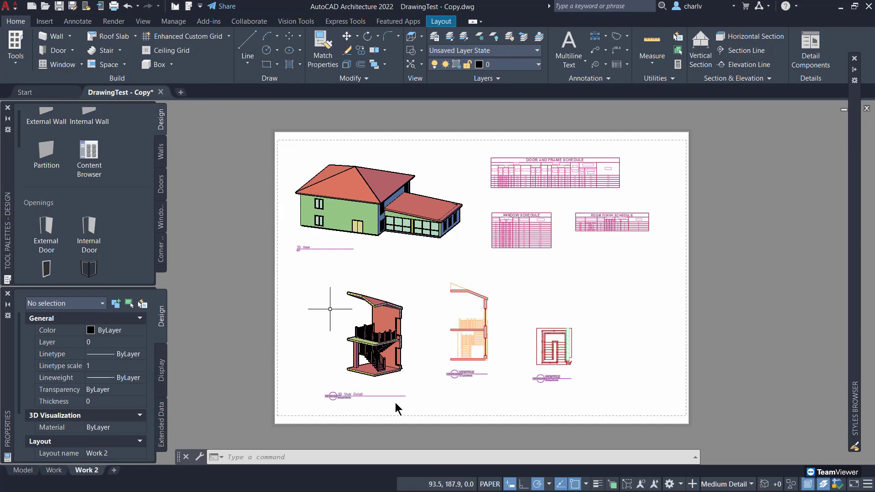
click(55, 471)
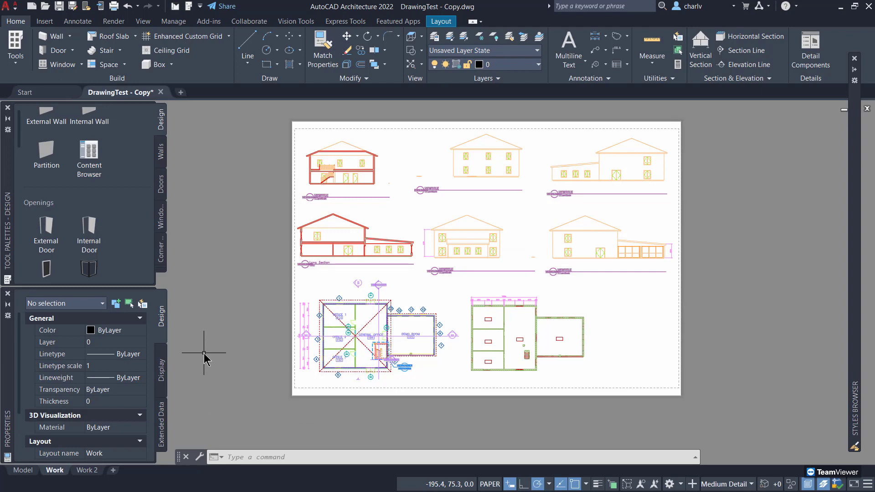
click(23, 470)
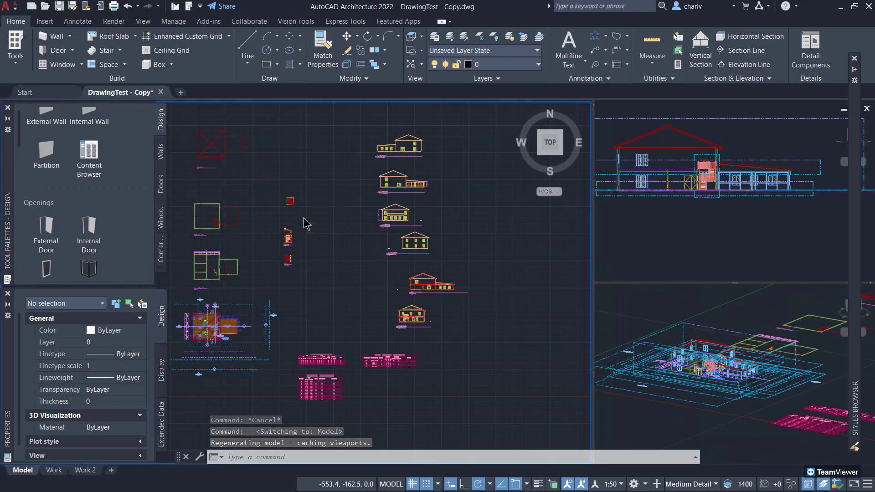
middle_drag(348, 220, 498, 212)
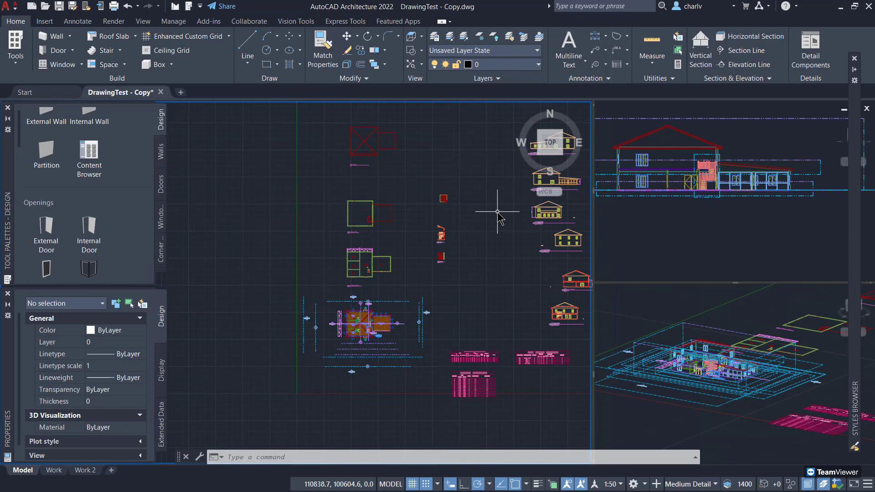
click(755, 254)
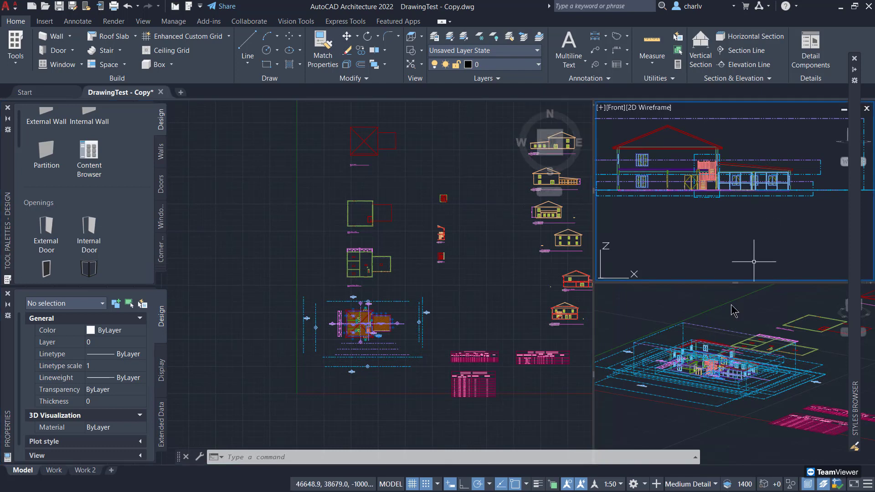
click(677, 315)
click(679, 248)
click(421, 206)
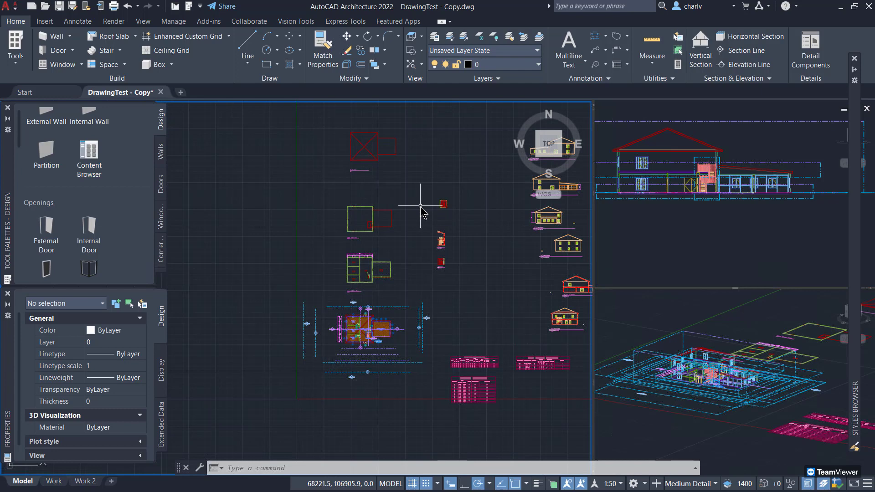
Examine the floor plan and its surrounding drawings in model space and compare them with the Work layout
mouse_move(236, 324)
middle_down()
mouse_move(279, 305)
mouse_move(152, 338)
middle_up()
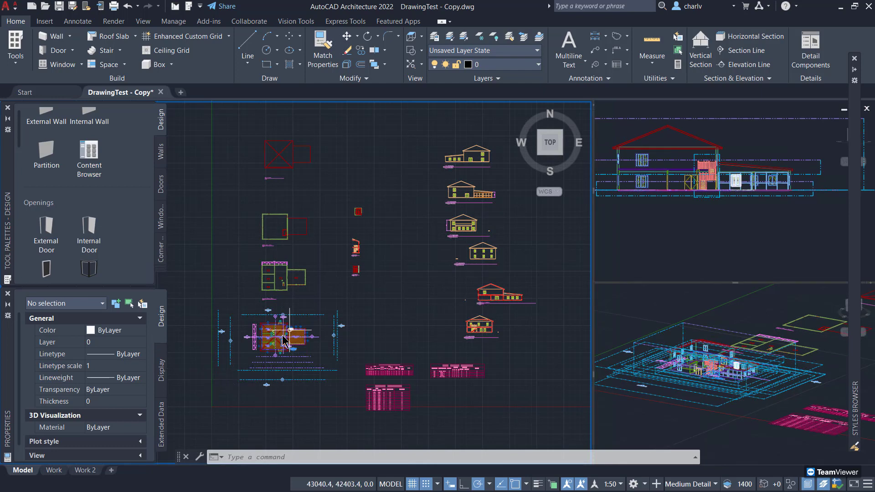
scroll(281, 345, up, 3)
scroll(282, 344, up, 3)
scroll(280, 342, down, 5)
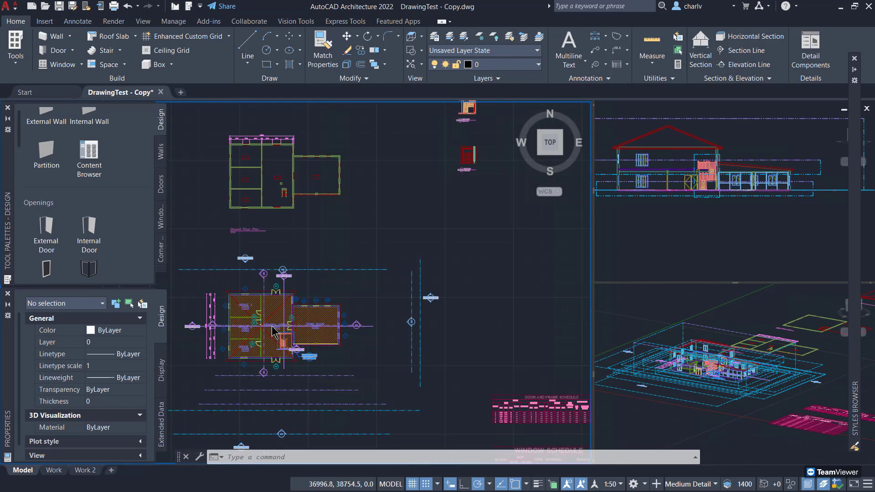
scroll(269, 266, down, 2)
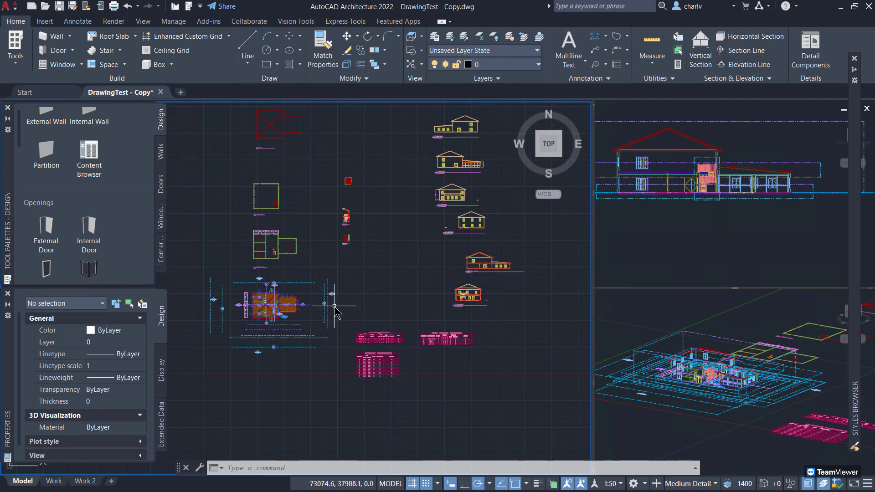
click(55, 481)
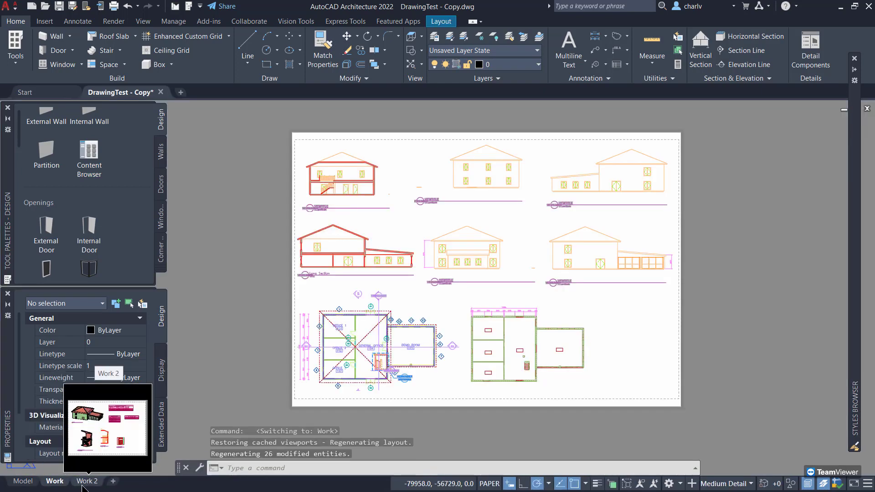
click(23, 482)
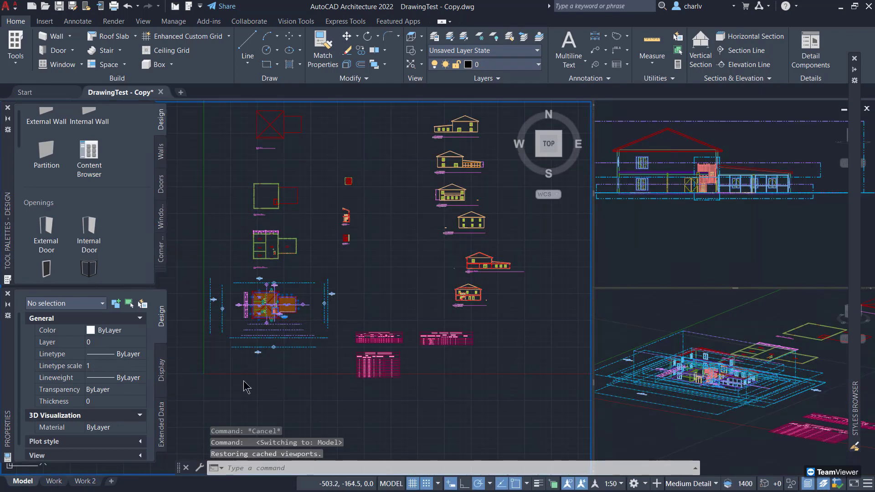
Place a rectangular column grid 30000 wide and 18000 deep with 6000 bays, unrotated, in the empty area beside the existing plans
click(264, 378)
middle_drag(287, 377, 581, 375)
key(Escape)
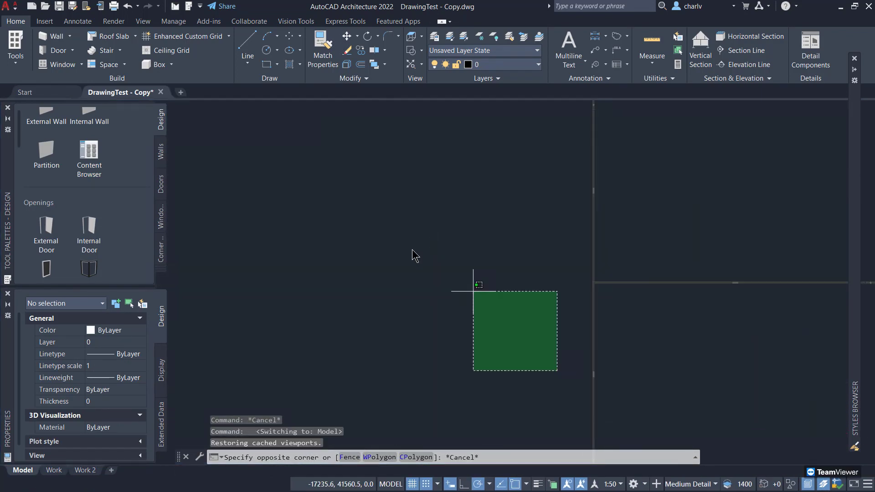
click(469, 358)
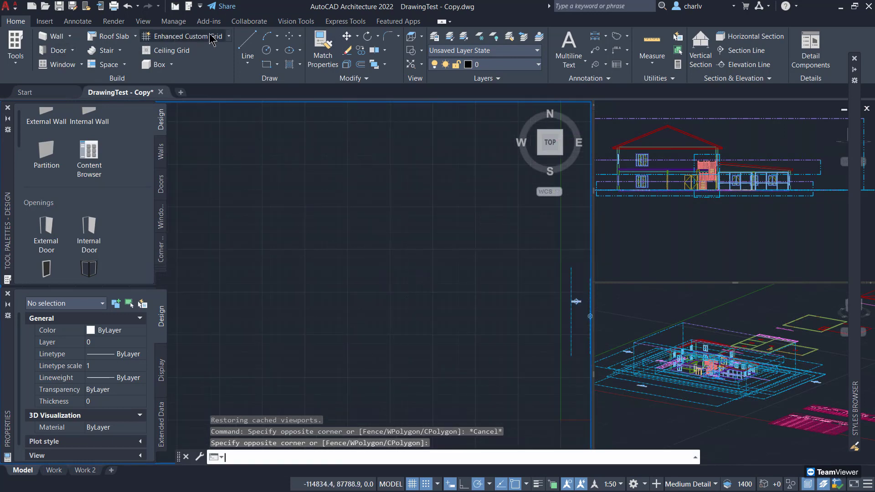
click(179, 36)
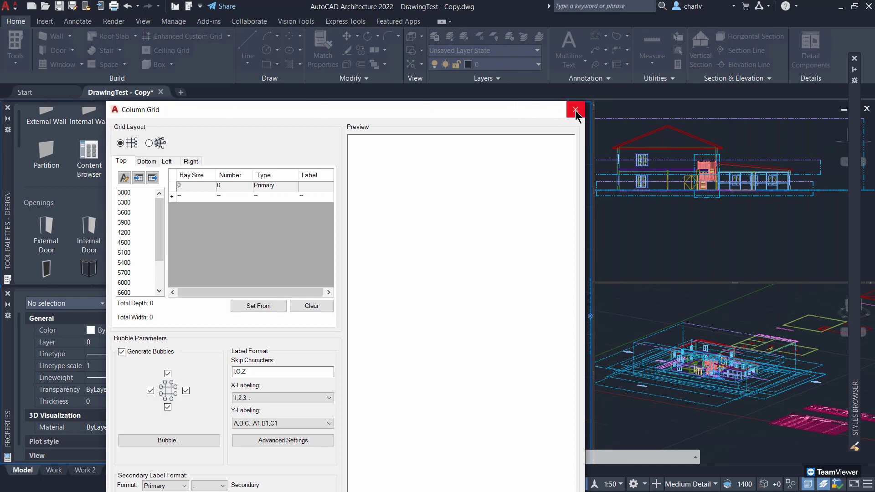
click(574, 109)
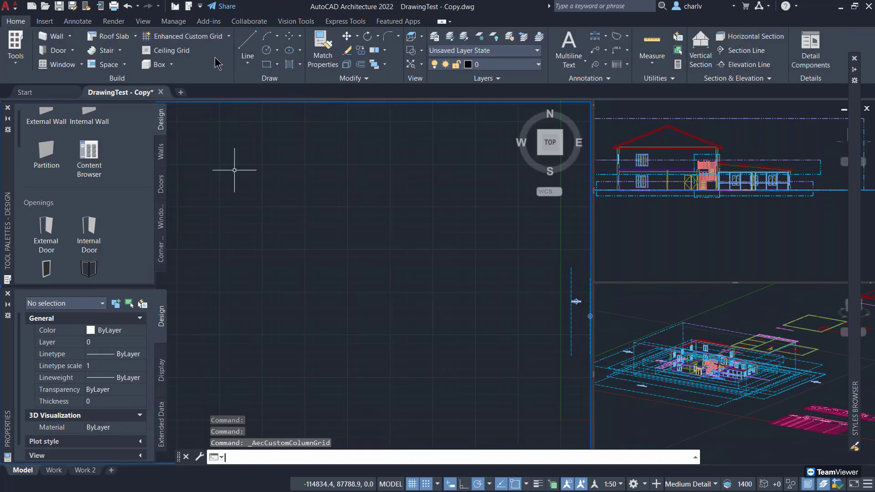
click(228, 36)
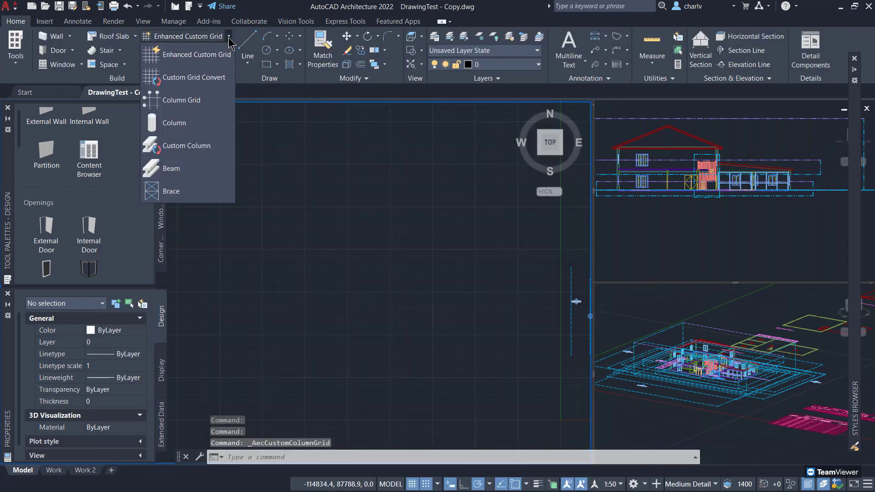
click(196, 101)
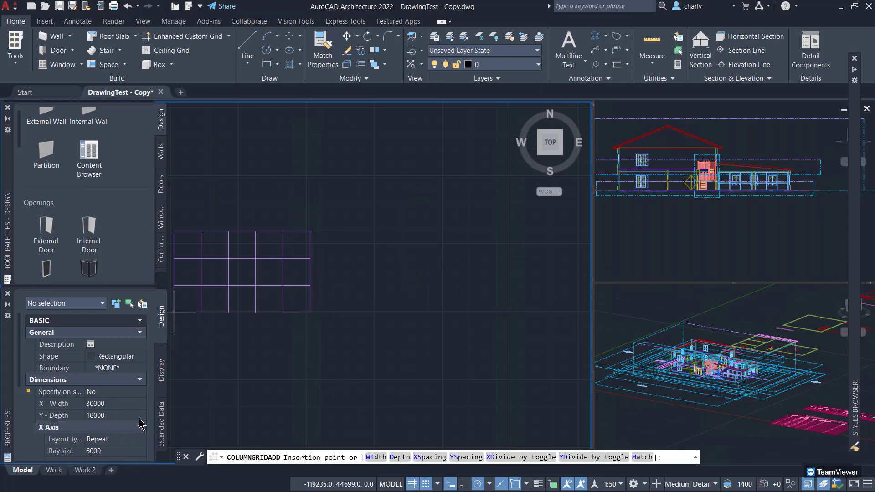
click(292, 290)
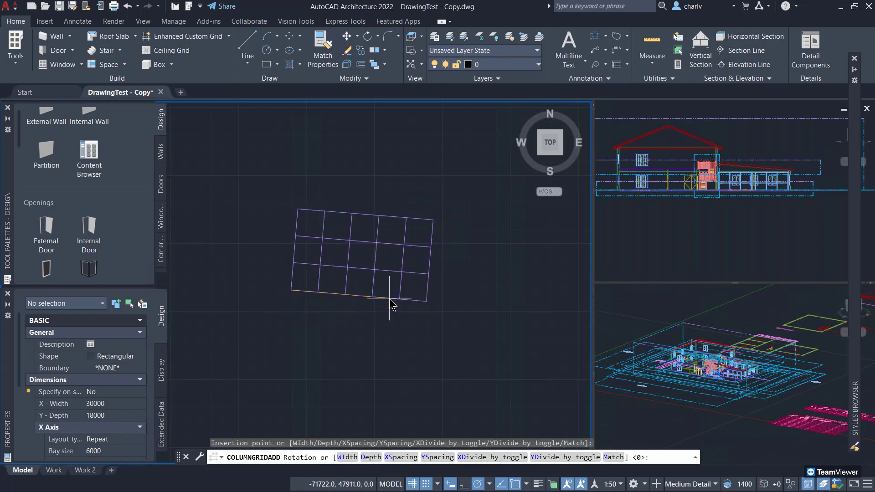
key(Return)
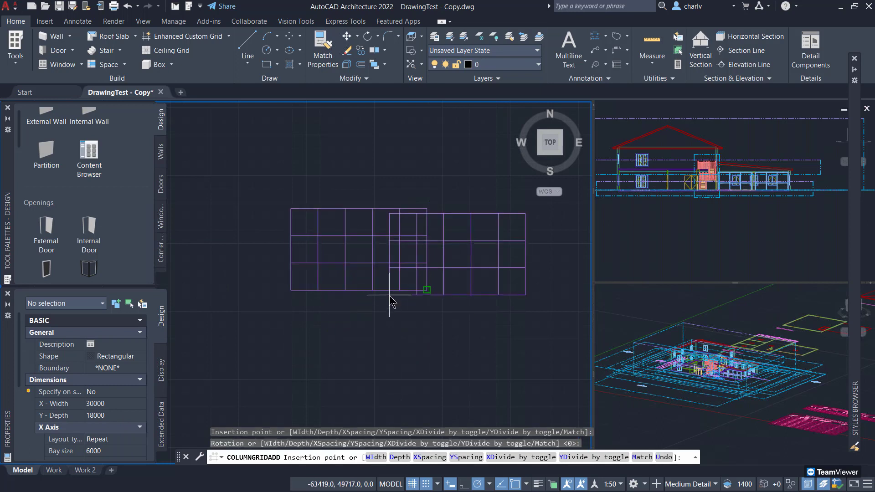
key(Escape)
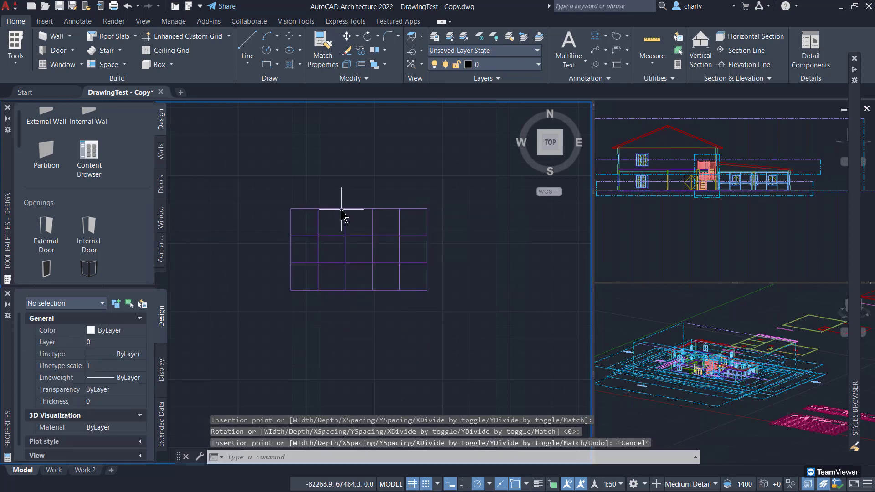
Start labeling the new column grid, numbering the X-direction lines in ascending order from 1
scroll(341, 210, up, 2)
click(340, 210)
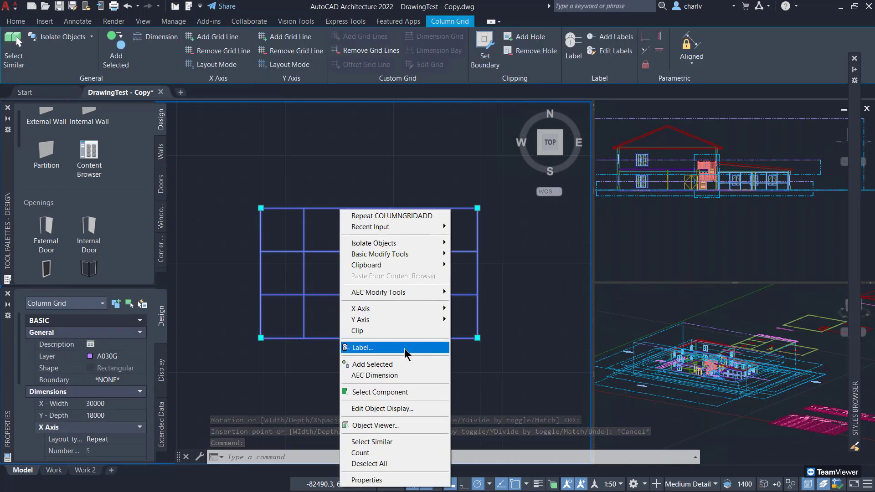
click(404, 348)
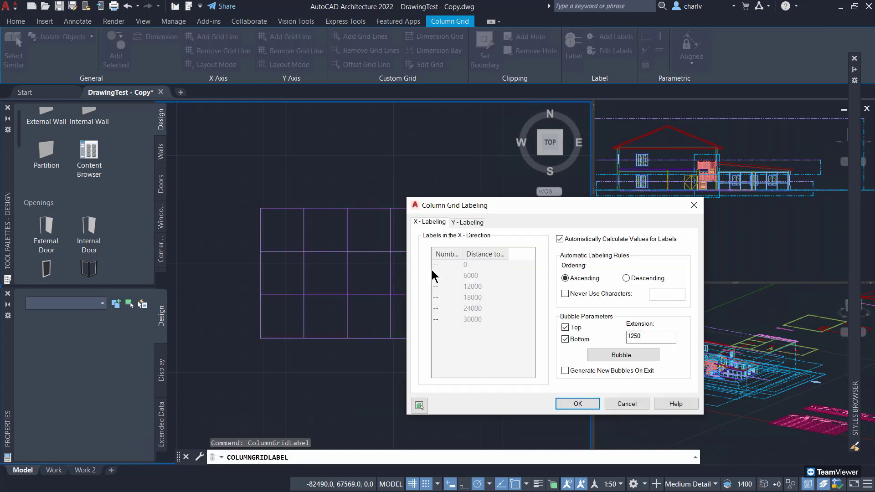
click(451, 264)
Letter the Y-direction grid lines in ascending order from A and apply the label bubbles to the grid
click(459, 223)
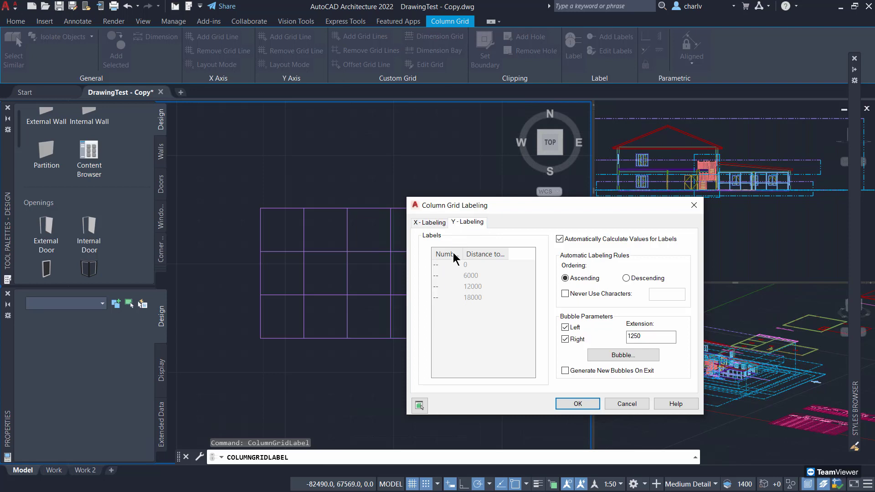
click(449, 264)
click(455, 322)
click(581, 373)
click(575, 370)
click(433, 223)
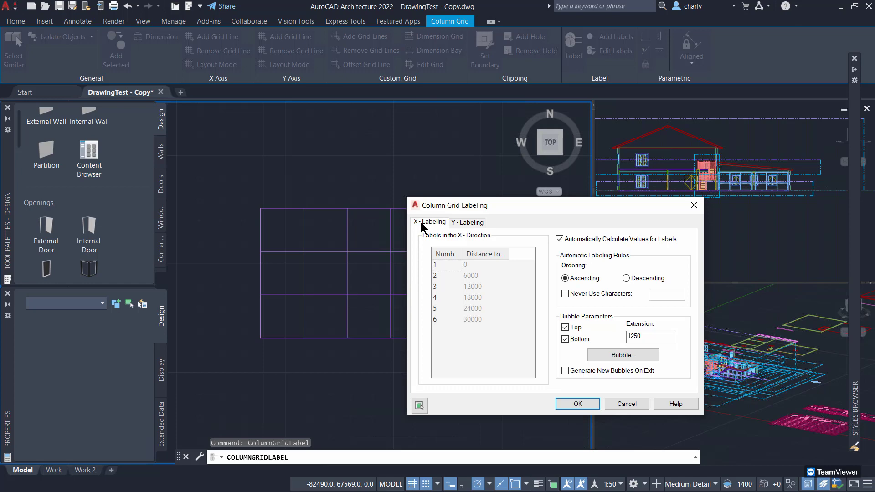
click(577, 403)
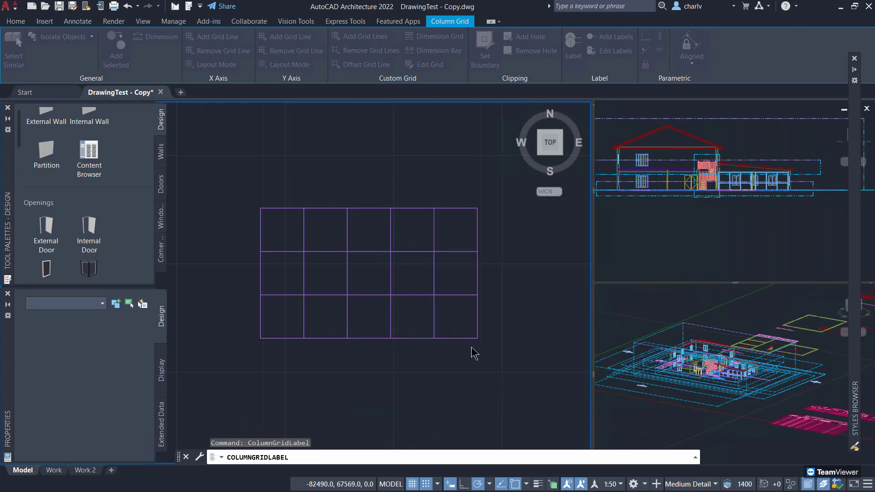
key(Escape)
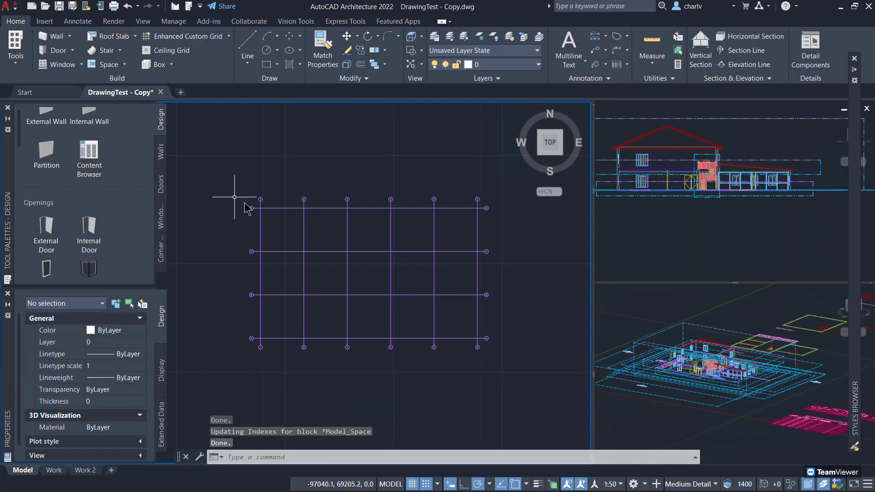
Inspect the numbered and lettered bubbles around the column grid
scroll(252, 206, up, 4)
scroll(252, 206, up, 2)
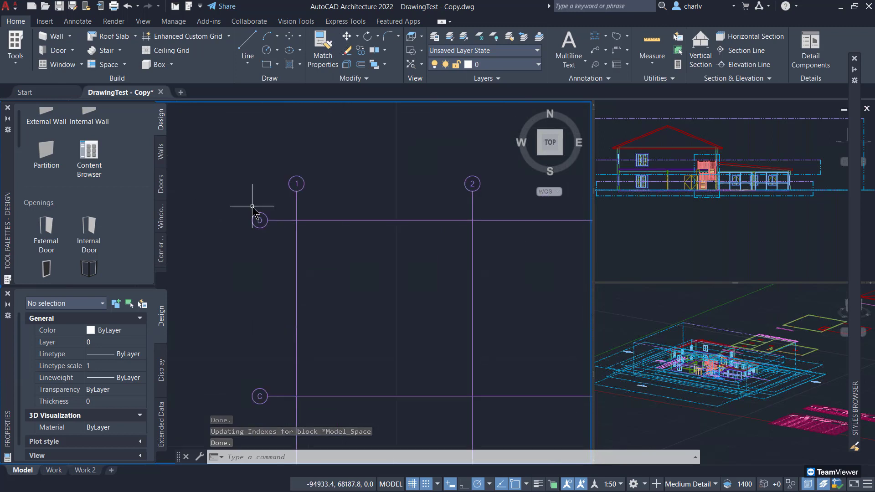
scroll(360, 271, down, 2)
scroll(474, 347, down, 1)
scroll(348, 242, down, 2)
middle_drag(345, 242, 342, 302)
scroll(339, 301, down, 3)
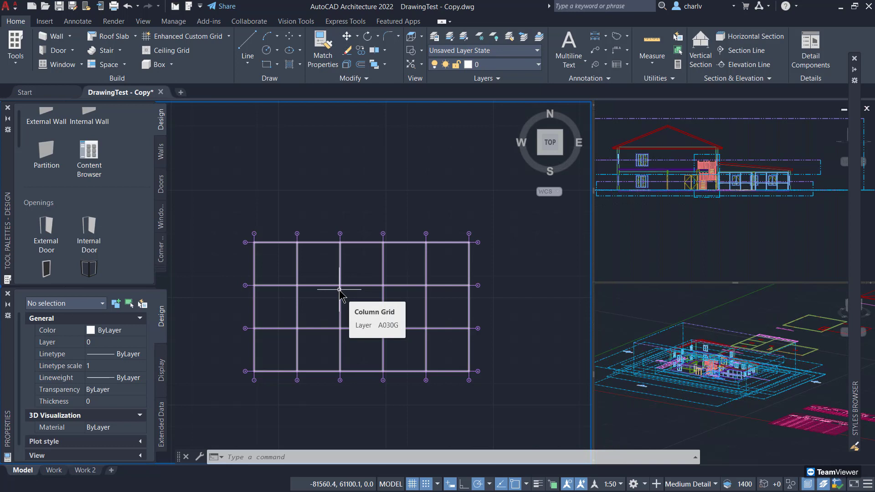
scroll(244, 251, up, 2)
middle_drag(244, 250, 210, 230)
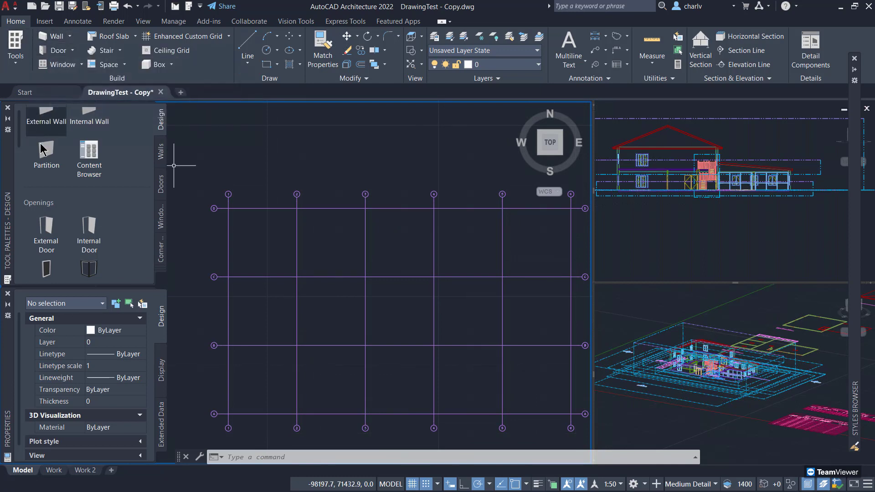
Browse the design and window tools in the tool palettes and the wall styles in the Styles Browser
scroll(40, 146, up, 1)
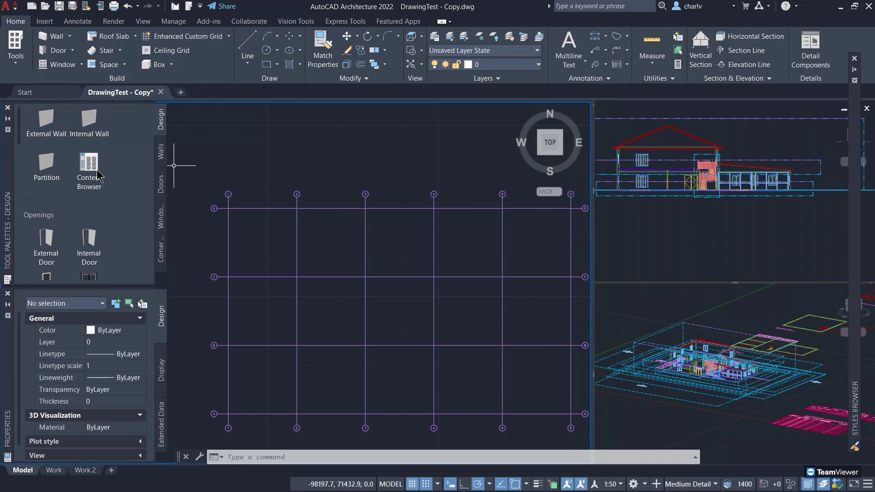
click(161, 219)
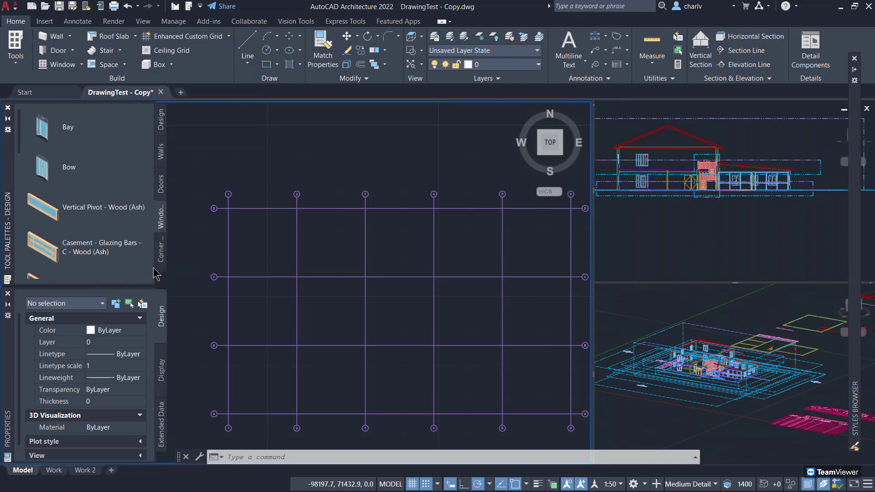
click(161, 125)
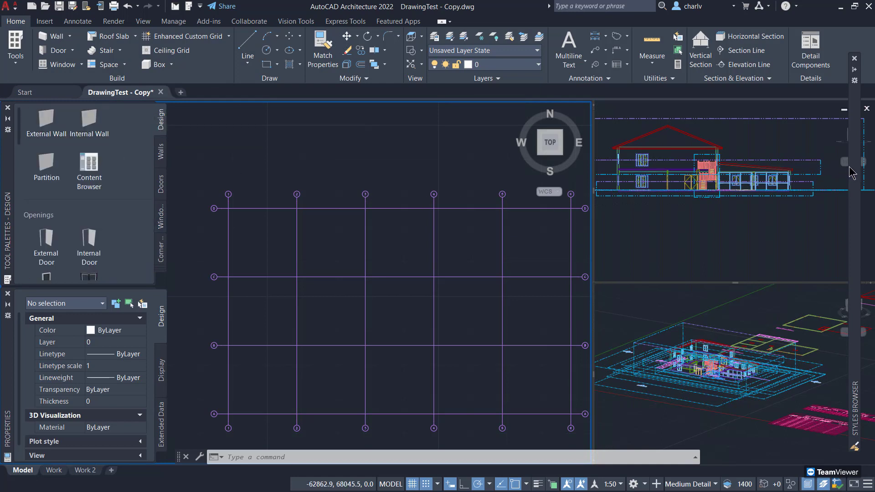
mouse_move(851, 174)
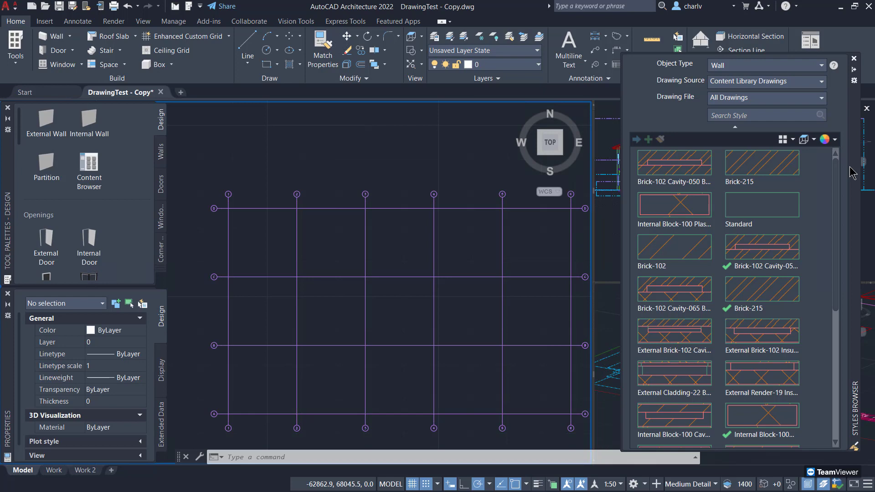
Draw a closed rectangle of external walls through grid intersections D1, D3, C3 and C1
click(37, 131)
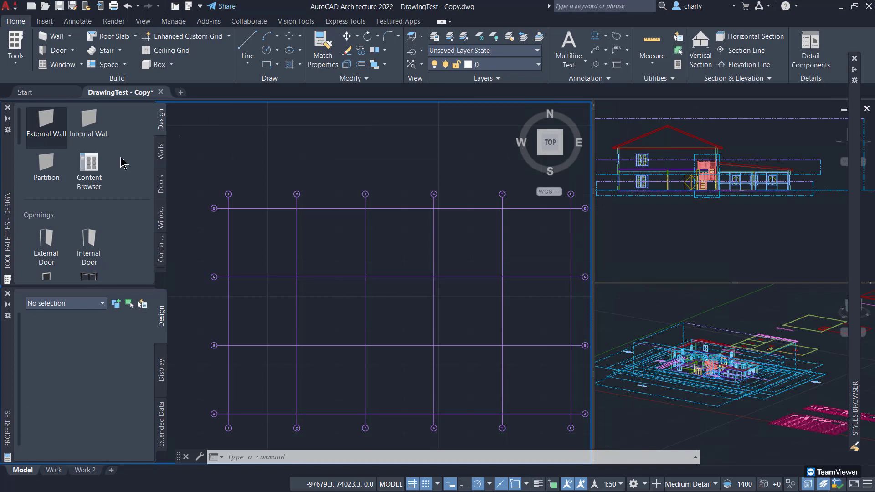
scroll(229, 208, up, 4)
click(223, 203)
middle_drag(465, 226, 395, 206)
click(501, 185)
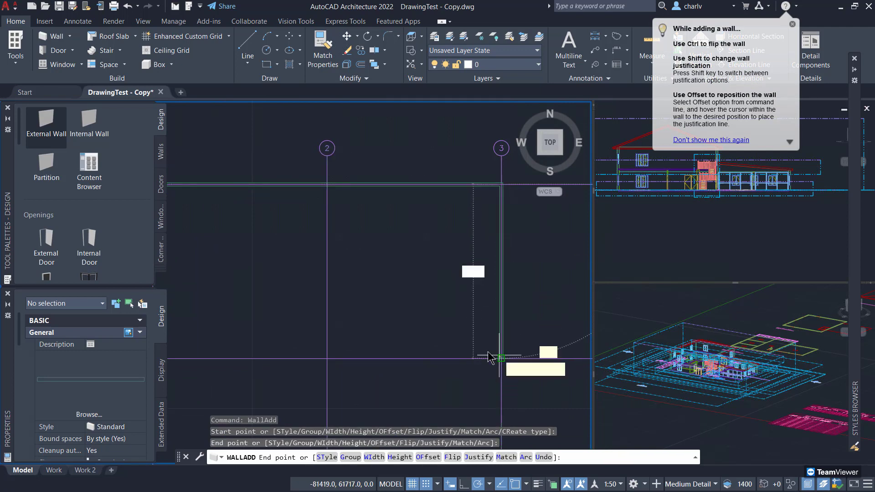
click(501, 358)
middle_drag(187, 255, 351, 253)
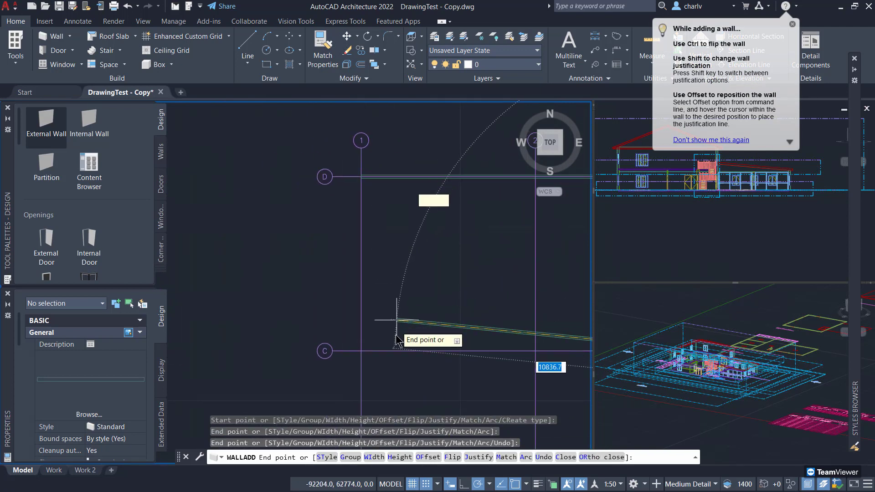
click(362, 351)
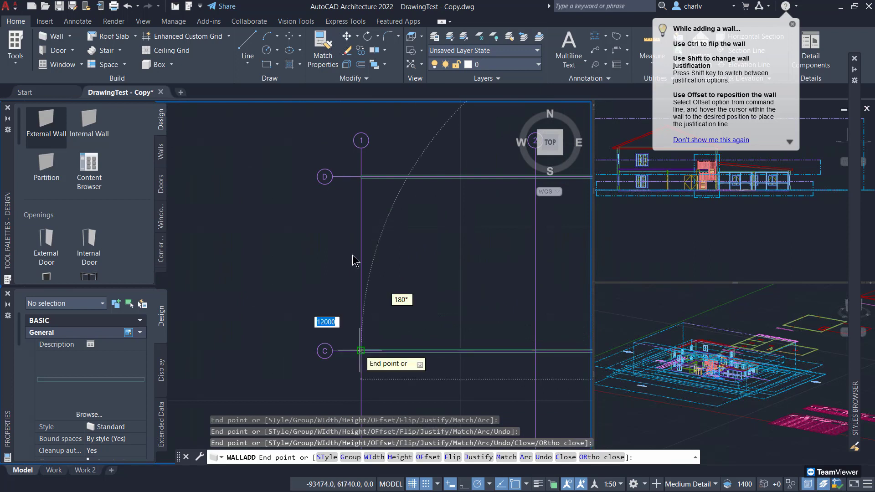
click(360, 177)
middle_drag(410, 247, 329, 252)
key(Escape)
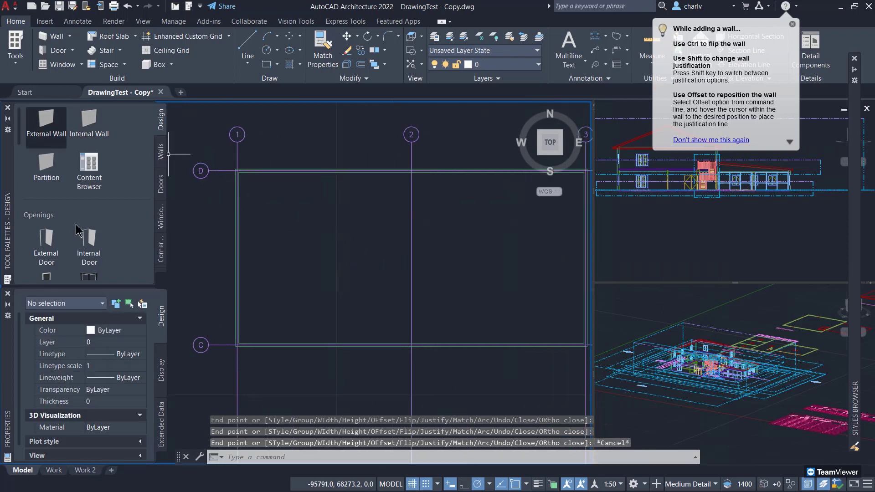
Examine the width and other dimension properties for new walls and for the external wall on grid line 1
key(Return)
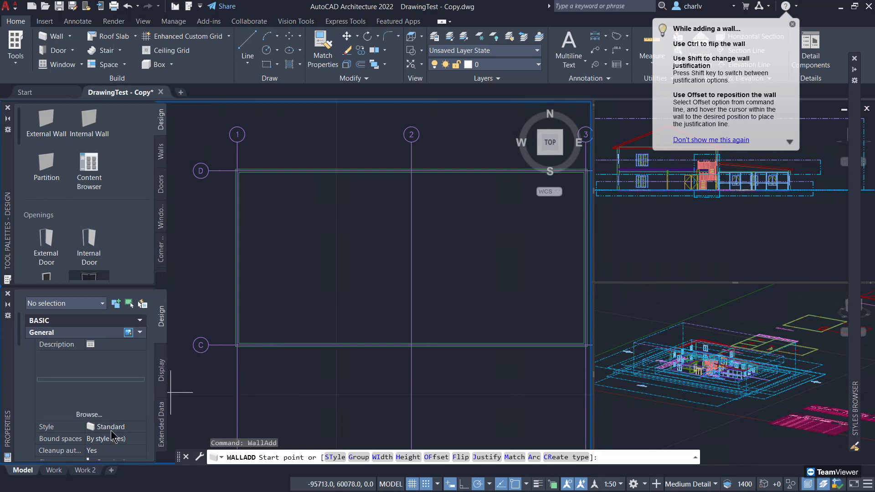
scroll(113, 433, down, 2)
scroll(109, 416, down, 3)
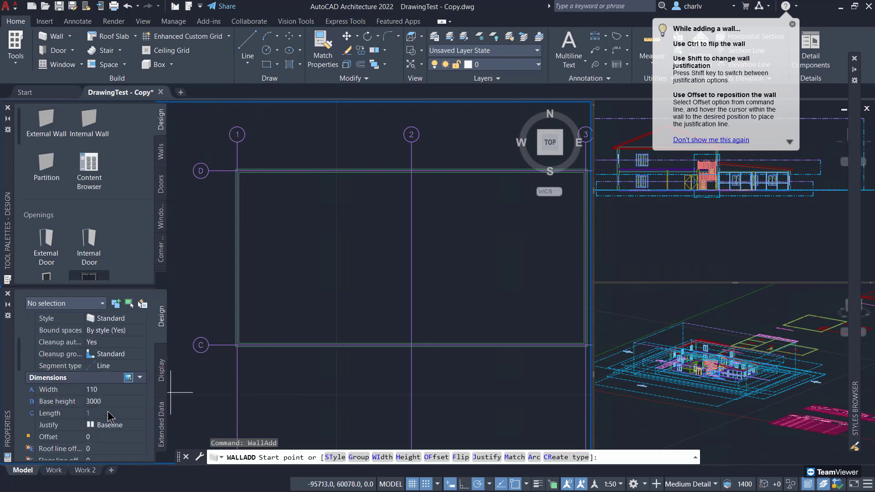
click(112, 390)
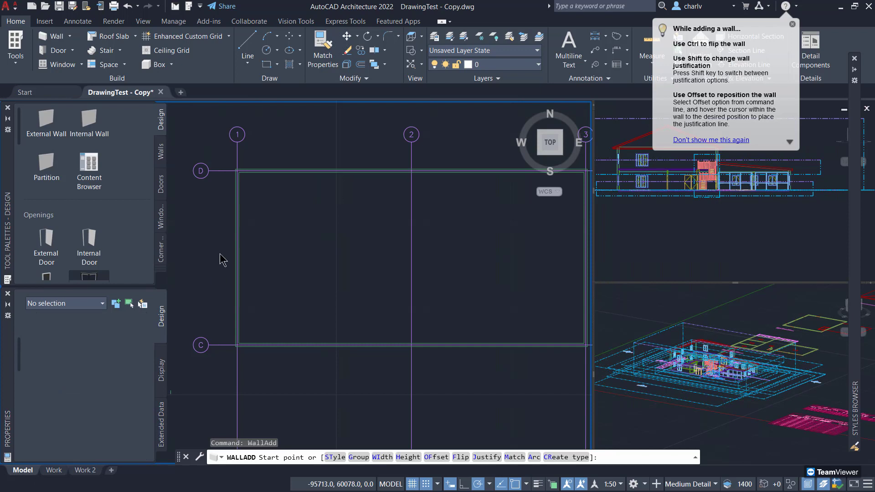
key(Escape)
click(238, 251)
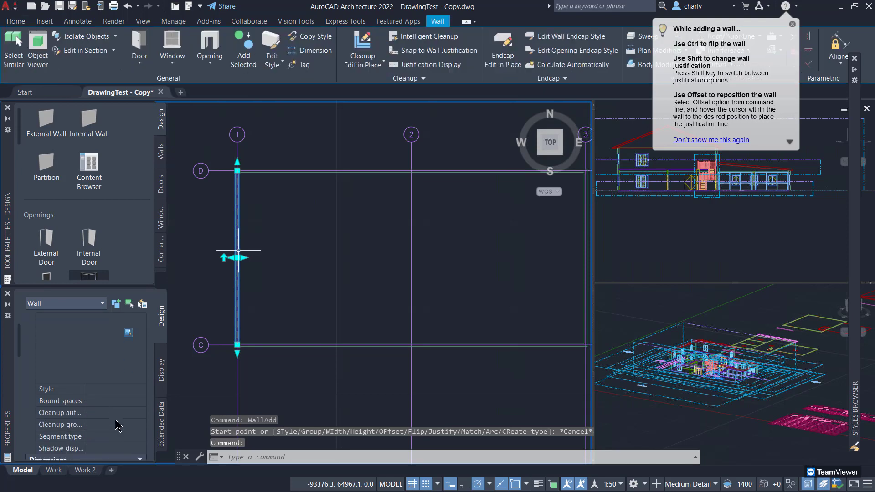
scroll(114, 412, down, 3)
click(116, 367)
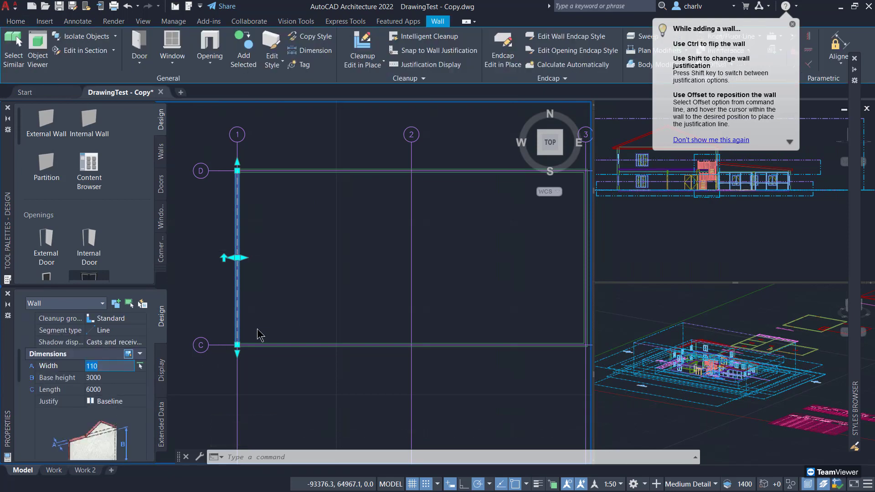
key(Escape)
key(Escape)
key(Escape)
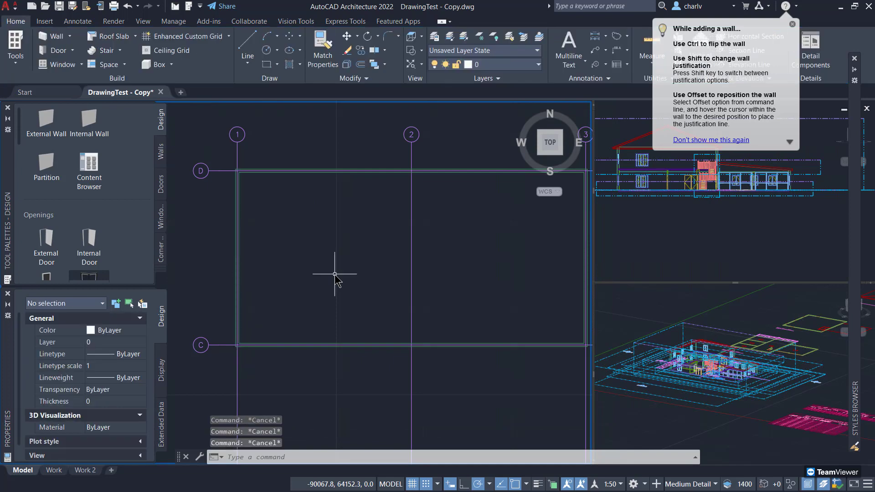
Draw an internal wall along grid line 2 from grid line D to grid line C and inspect its junction
scroll(332, 275, down, 2)
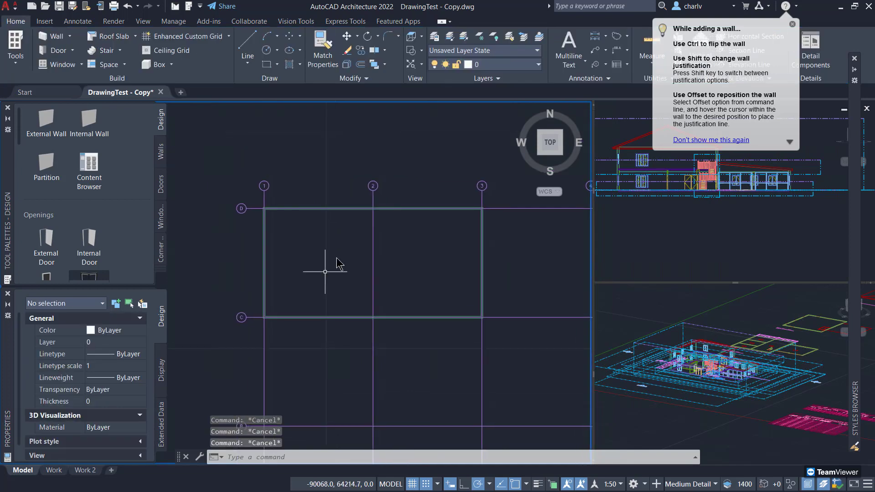
scroll(338, 261, up, 2)
middle_drag(303, 287, 311, 253)
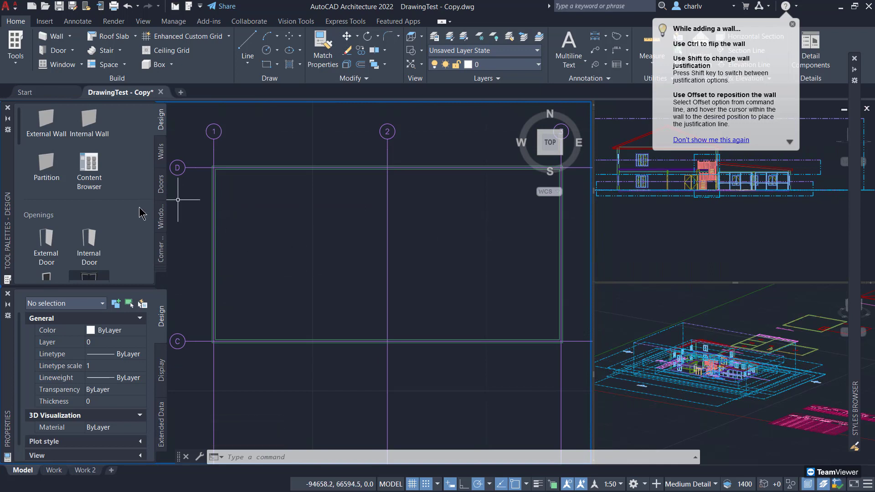
click(88, 123)
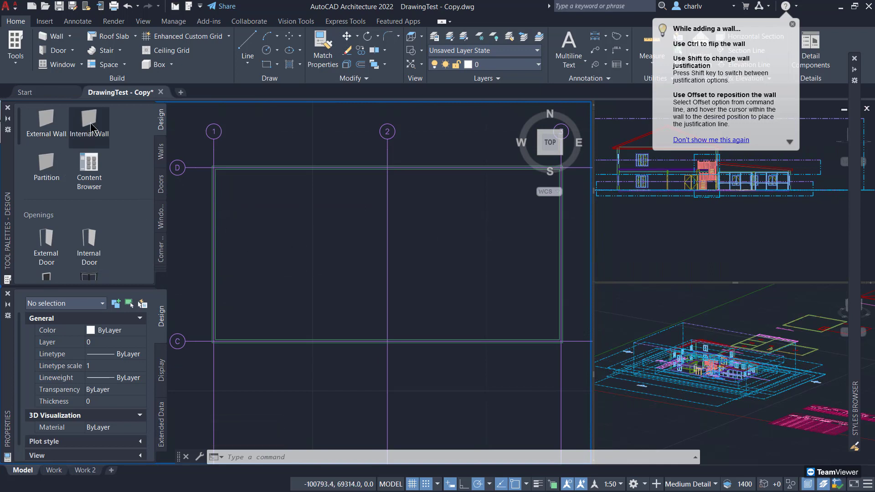
click(387, 168)
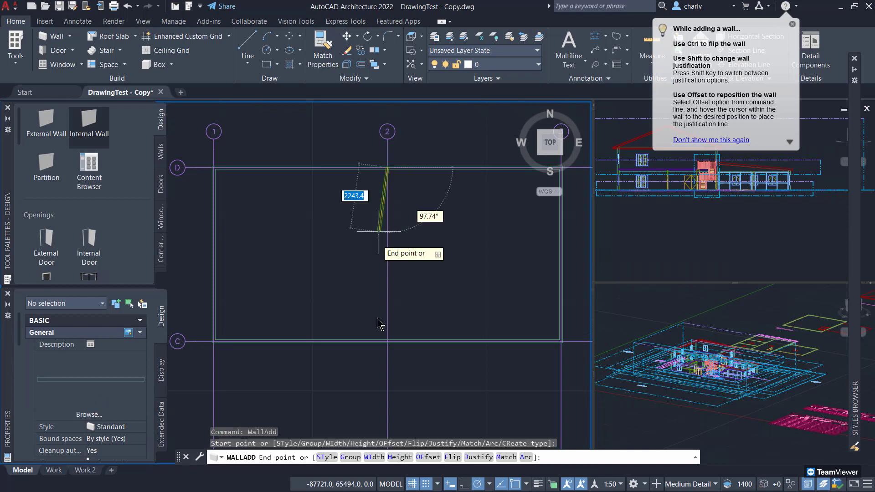
click(388, 341)
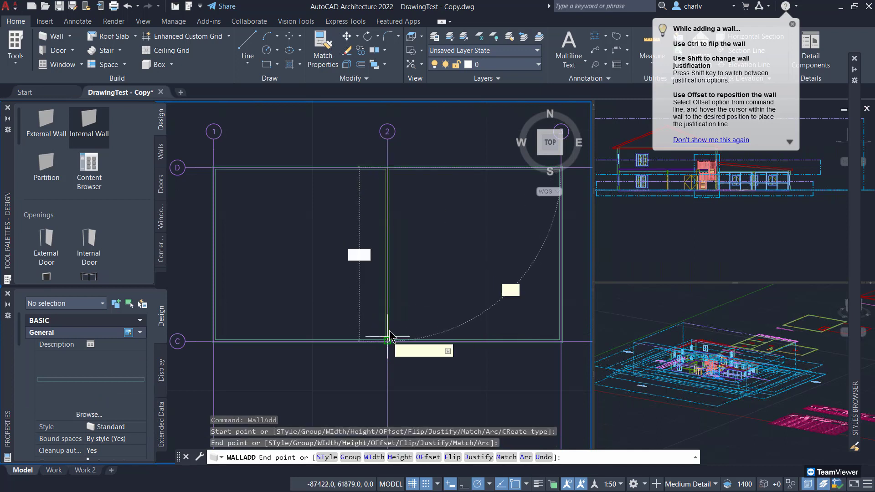
key(Escape)
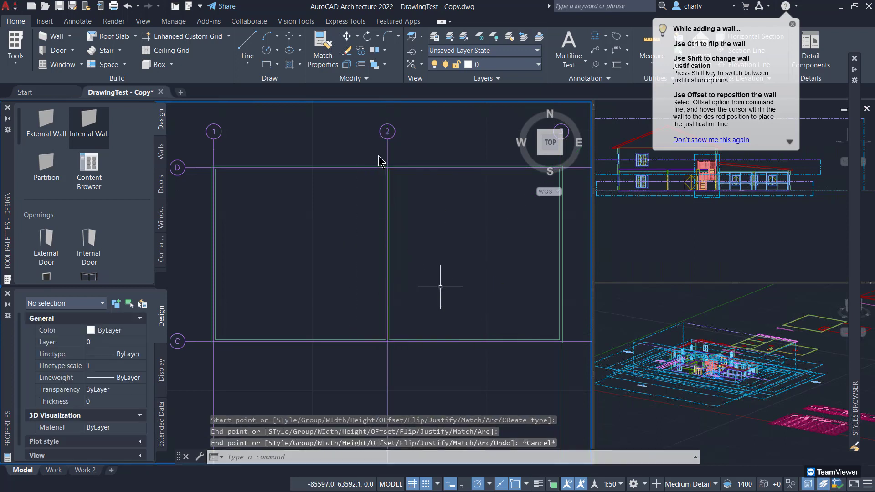
key(Escape)
scroll(395, 166, up, 4)
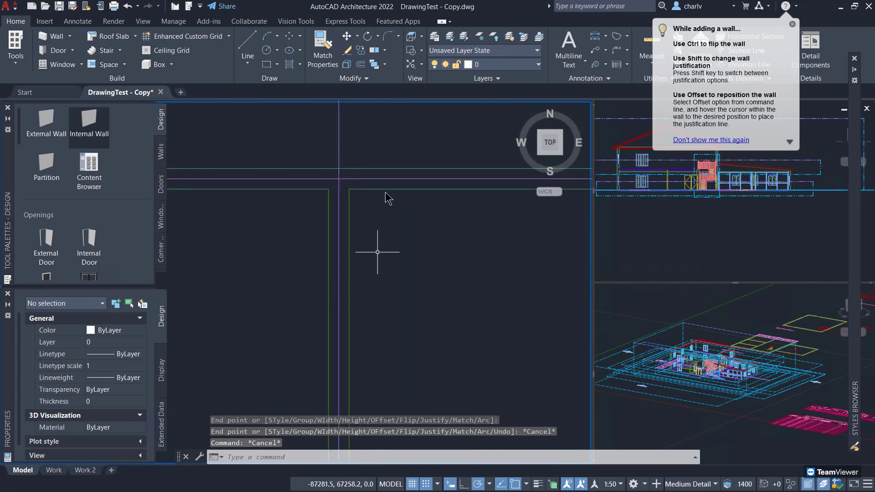
scroll(297, 240, down, 8)
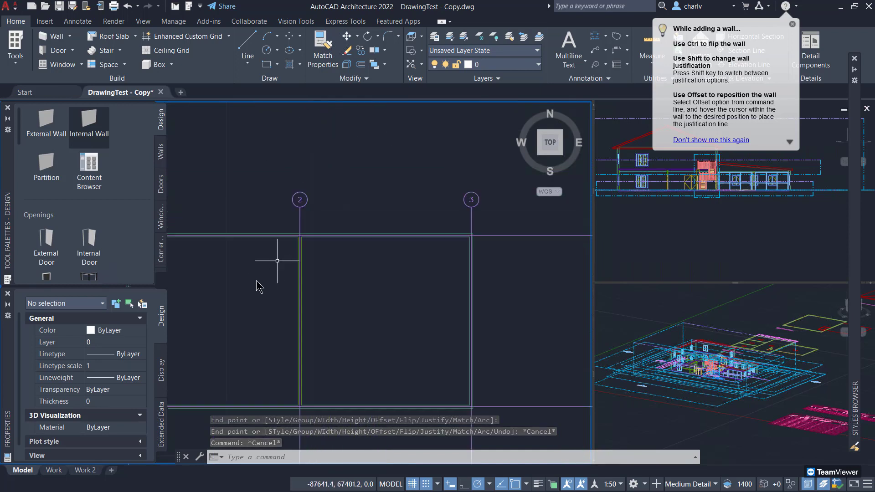
Browse the available door tools and open the content catalog with more door tools
click(58, 52)
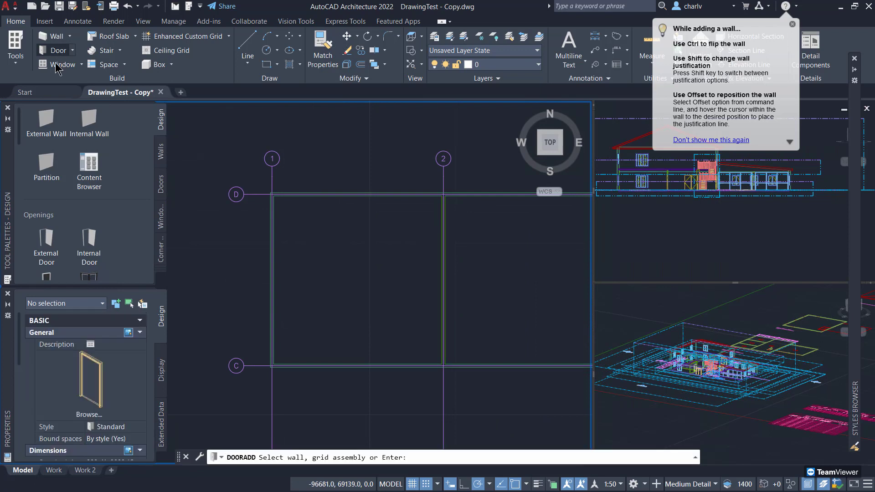
scroll(91, 214, down, 3)
scroll(96, 227, up, 3)
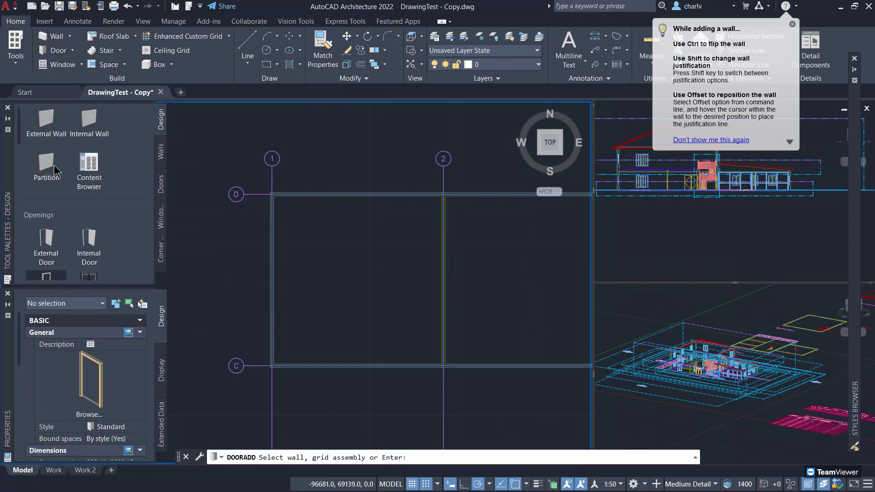
click(160, 184)
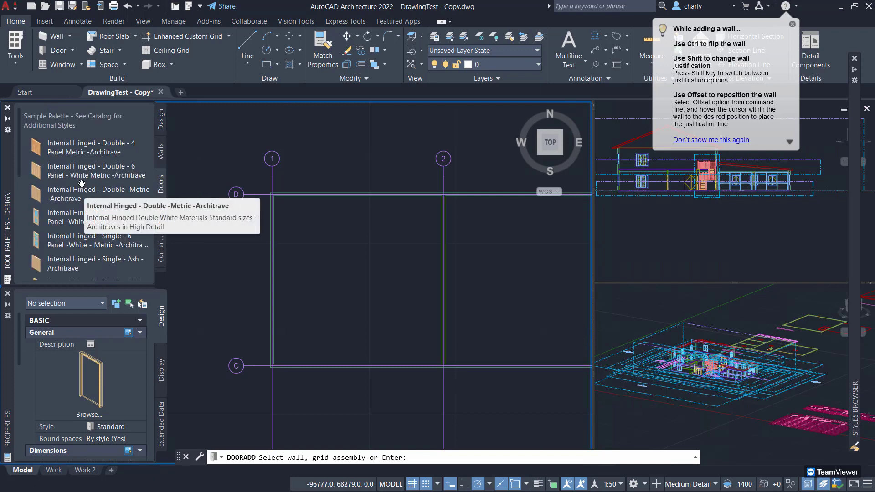
scroll(80, 187, down, 10)
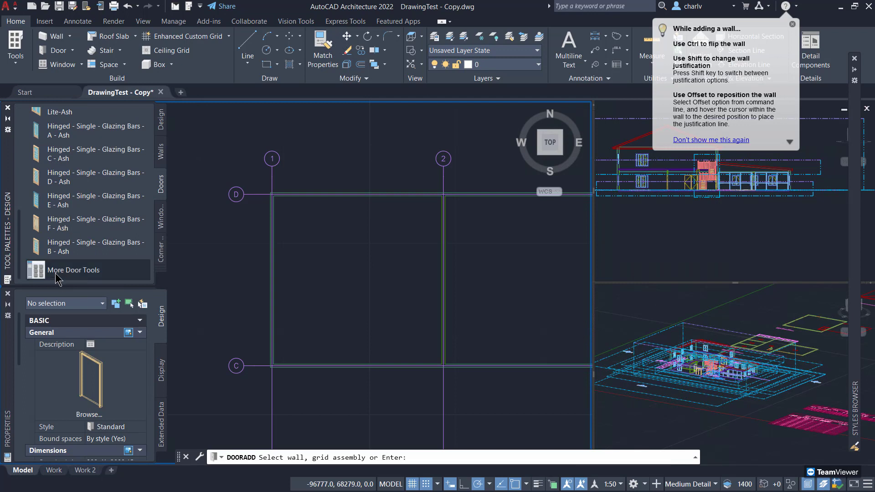
click(38, 277)
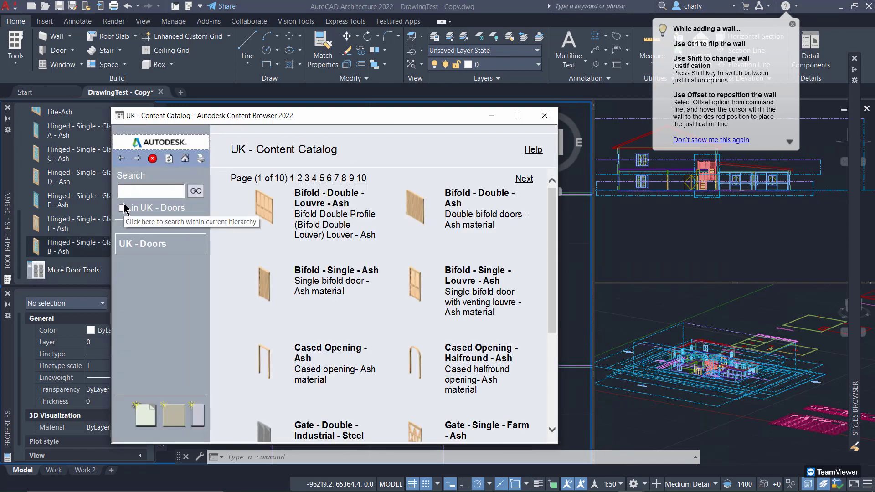
Look through the UK - Doors catalog up to page 4, checking the insert options for Hinged - Single - Glazing Bars - C - Ash
click(264, 208)
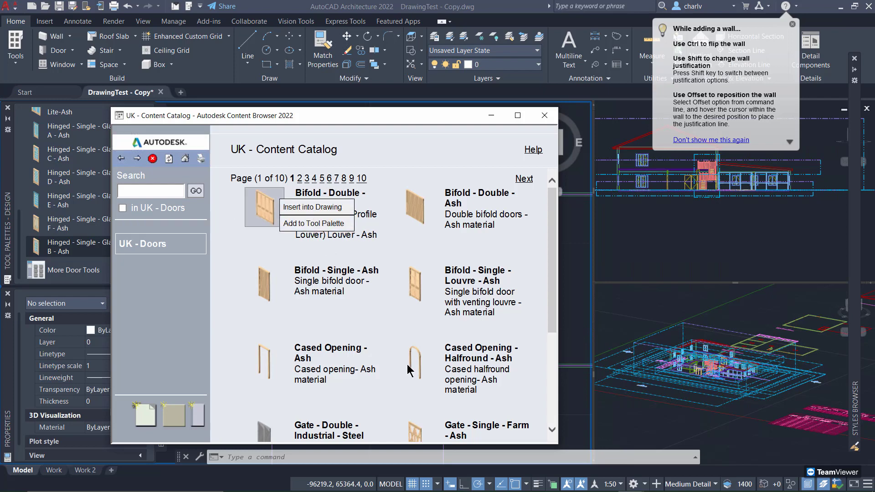
click(315, 178)
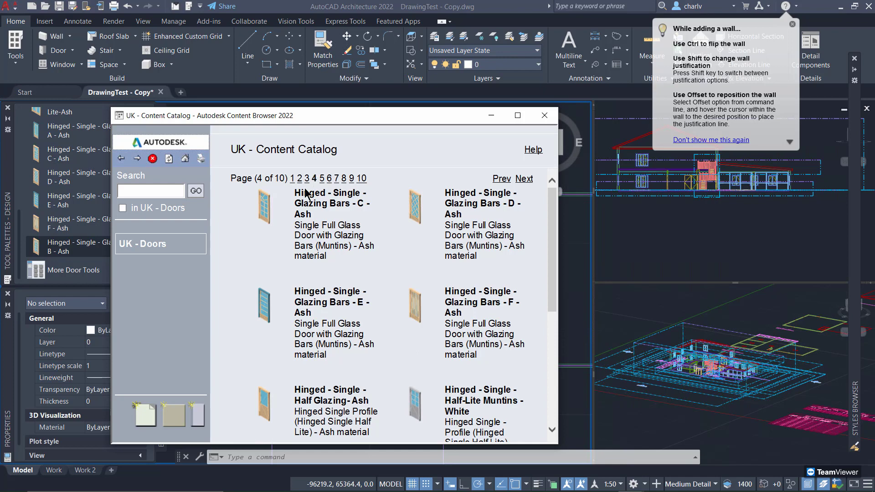
click(267, 209)
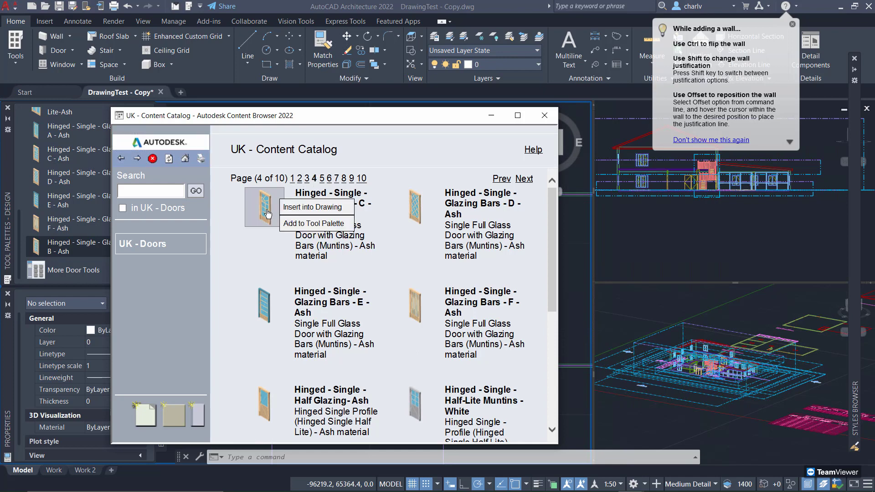
click(297, 209)
click(142, 192)
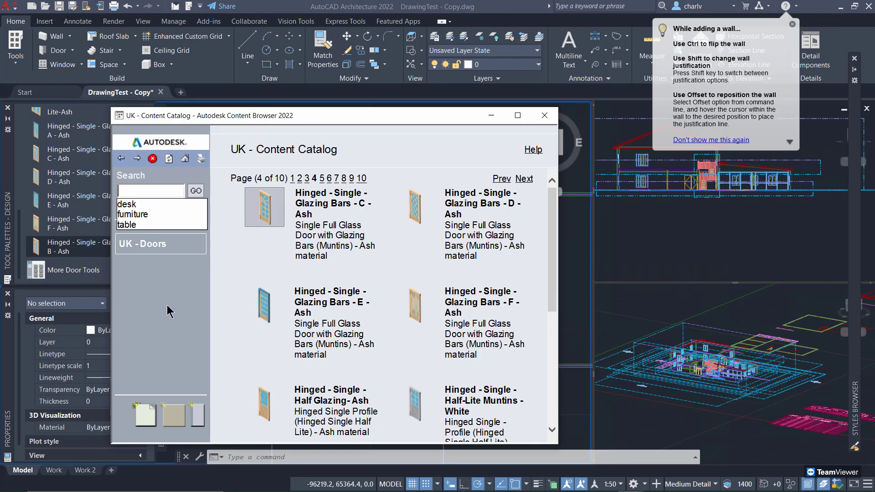
click(173, 319)
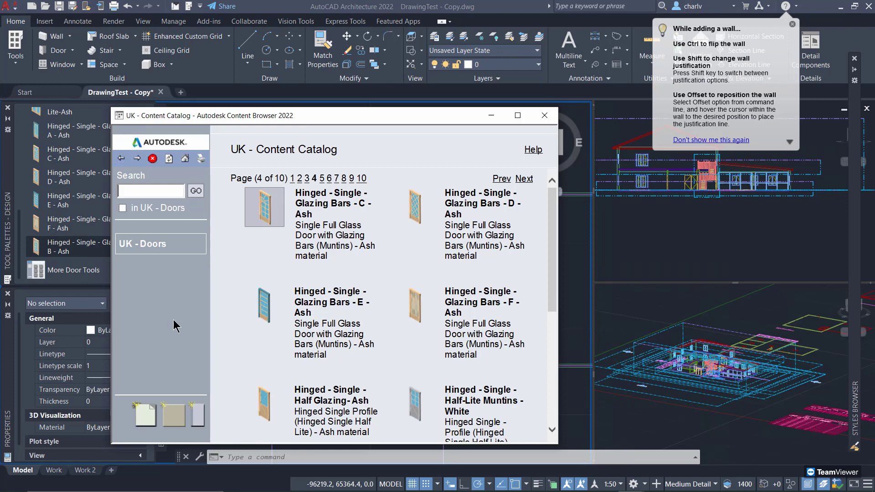
Examine the UK - Corner Windows in the UK - Content Catalog, close the Content Browser and return to the design tools
click(184, 159)
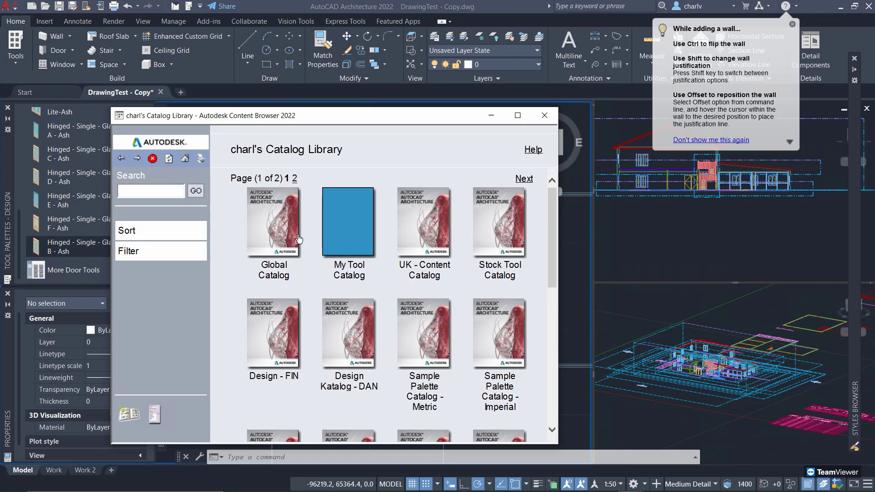
click(431, 241)
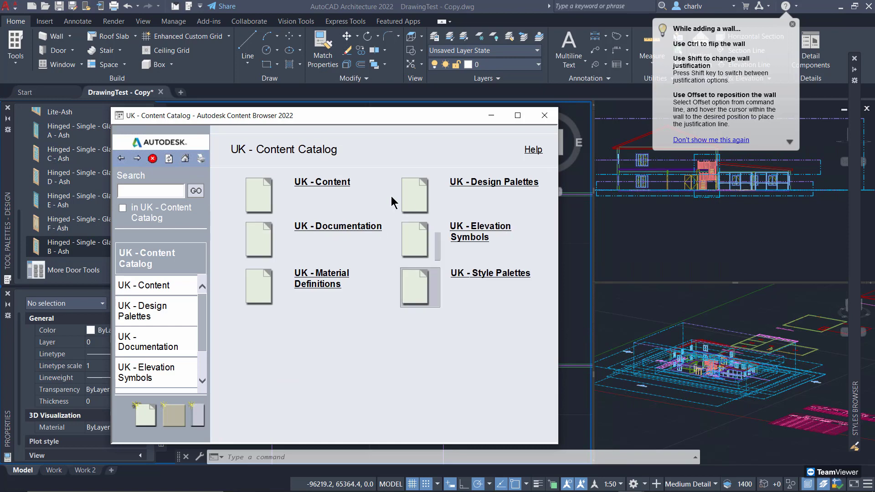
click(314, 185)
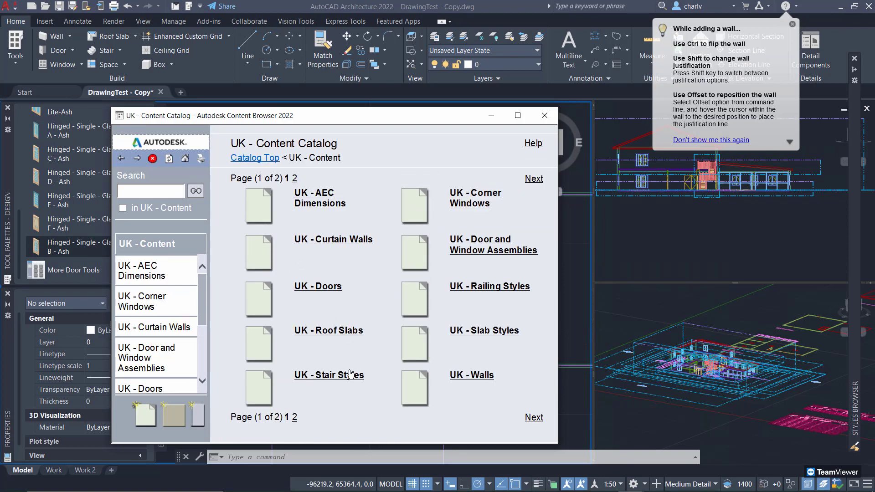
click(478, 205)
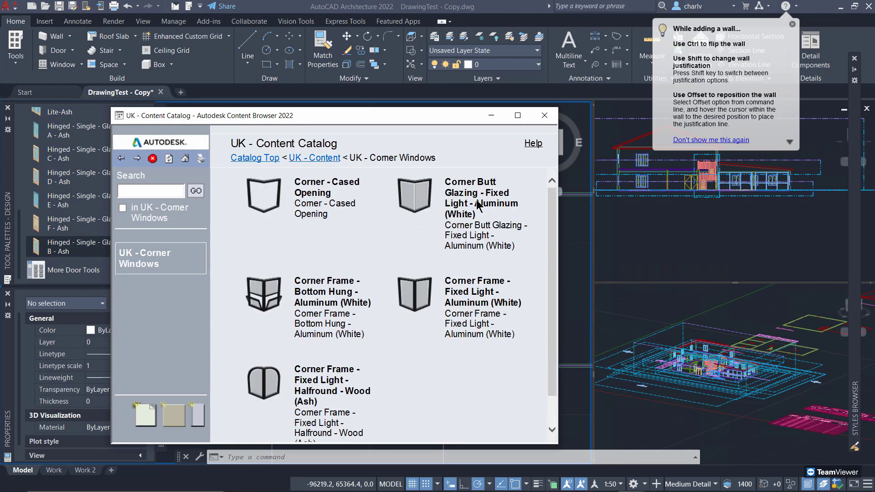
scroll(436, 276, down, 1)
scroll(434, 272, up, 1)
click(542, 122)
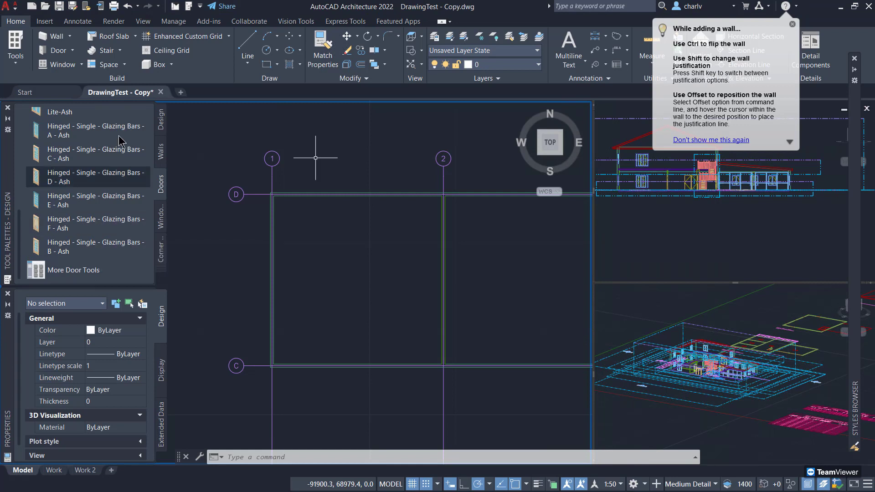
click(162, 121)
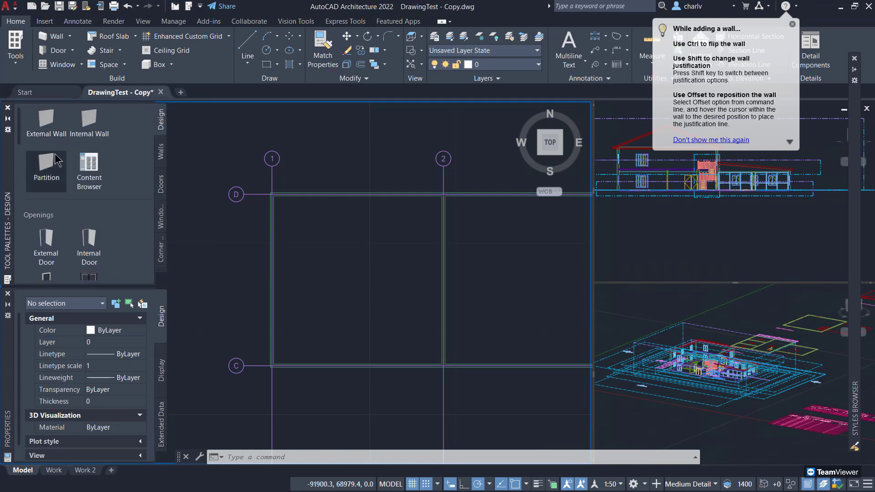
Insert an external door in the grid line 1 wall, 1000 from its grid line D end
click(51, 246)
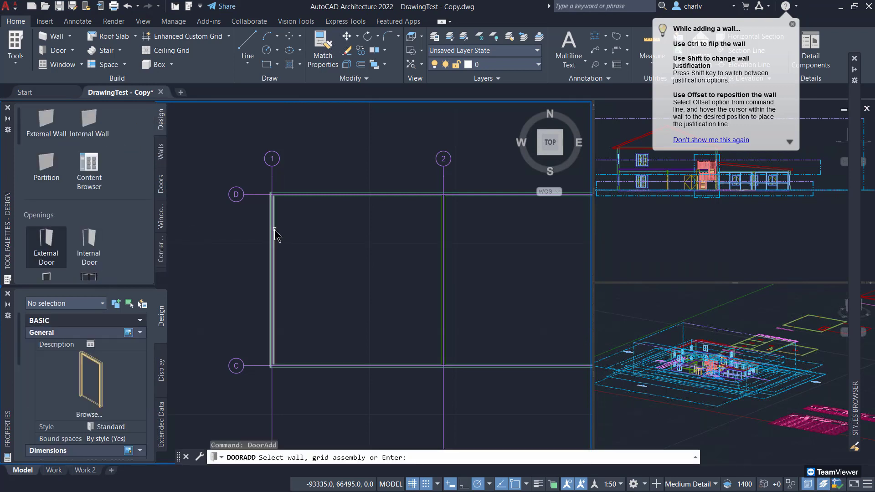
scroll(260, 257, up, 2)
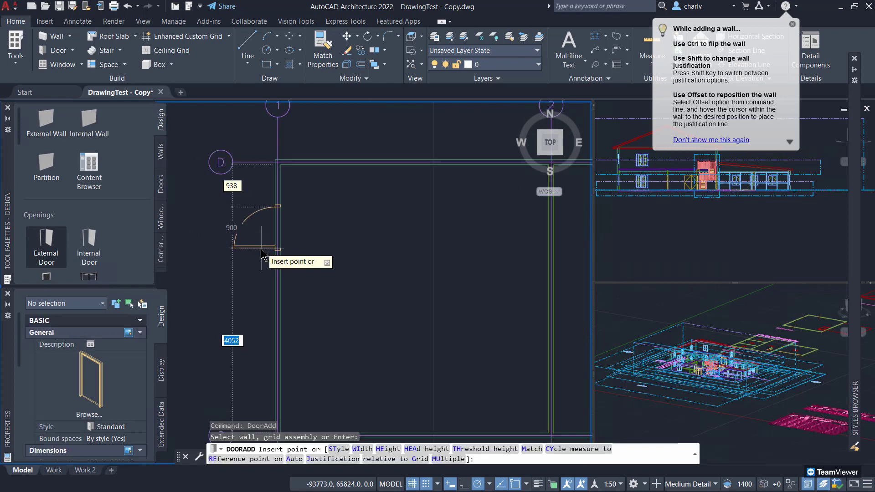
middle_drag(256, 249, 350, 235)
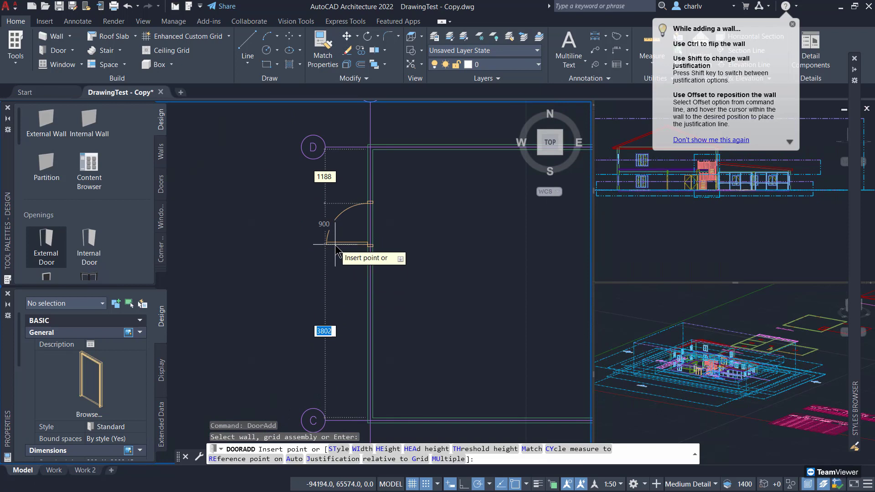
key(Tab)
text(100)
key(Return)
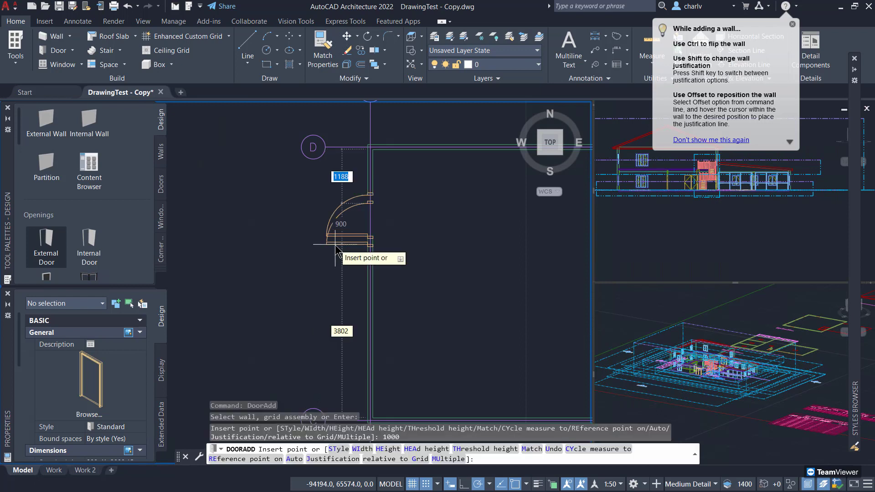
Flip the grid line 1 door so it opens into the room with its hinge on the grid line D side
key(Escape)
click(347, 234)
click(342, 231)
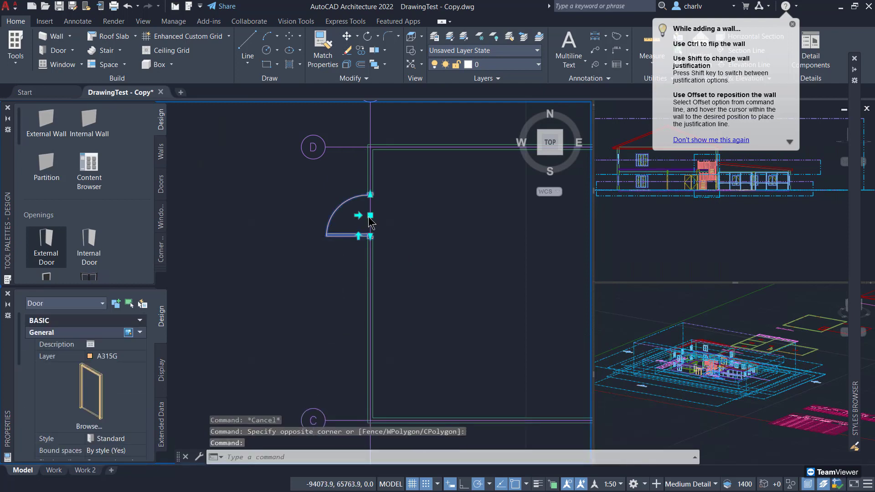
click(358, 216)
click(382, 235)
key(Escape)
key(Escape)
middle_drag(439, 281, 301, 318)
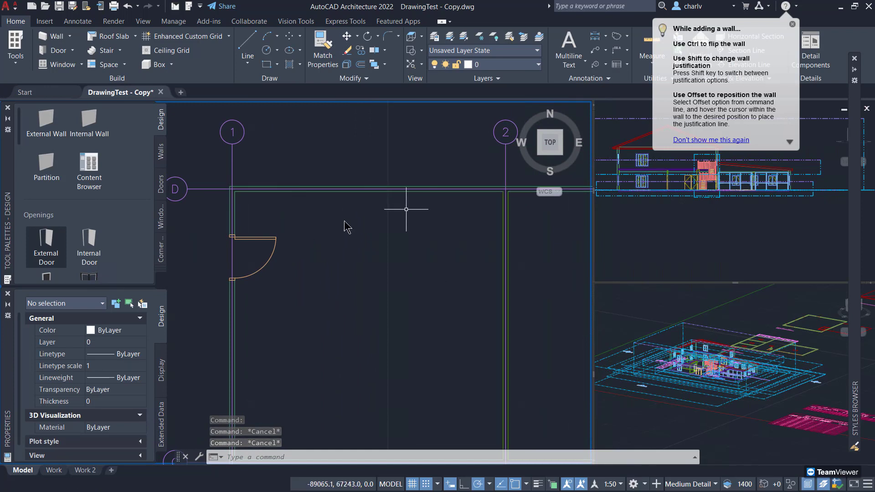
Set the door's position along the wall to Offset/Center and insert an inward-opening door midway between grid lines 1 and 2 on grid line D
click(47, 241)
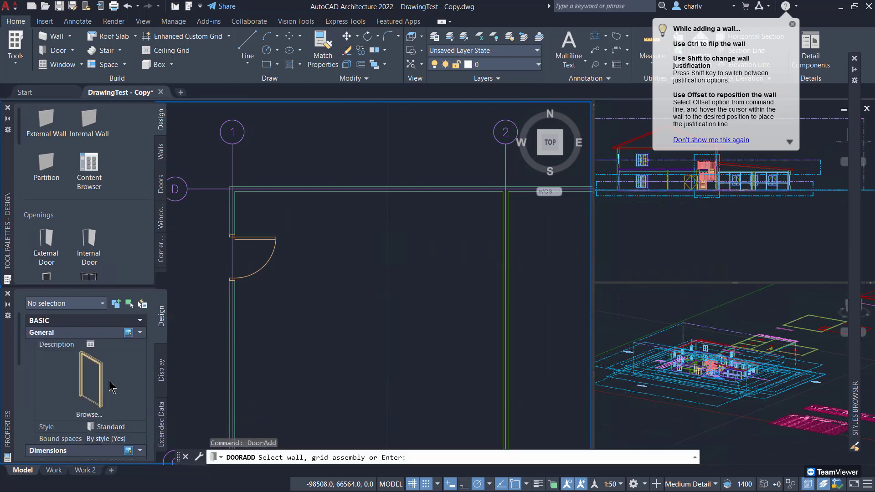
scroll(112, 388, down, 10)
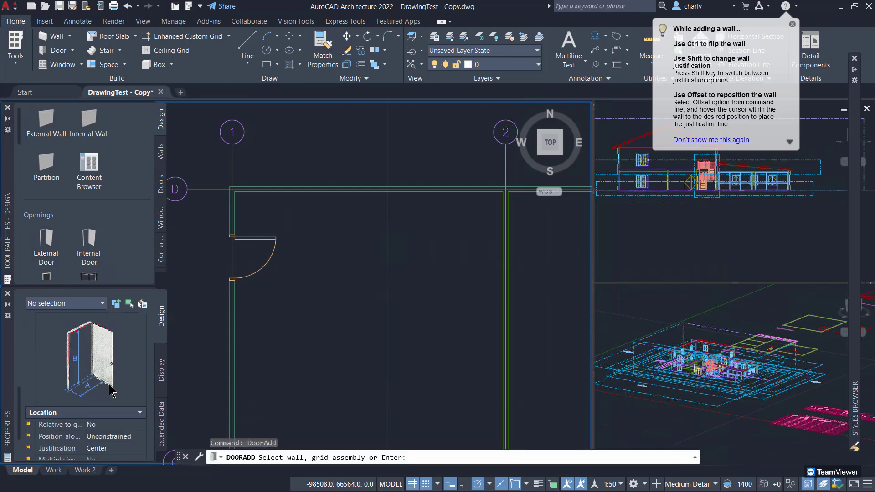
click(132, 437)
click(134, 439)
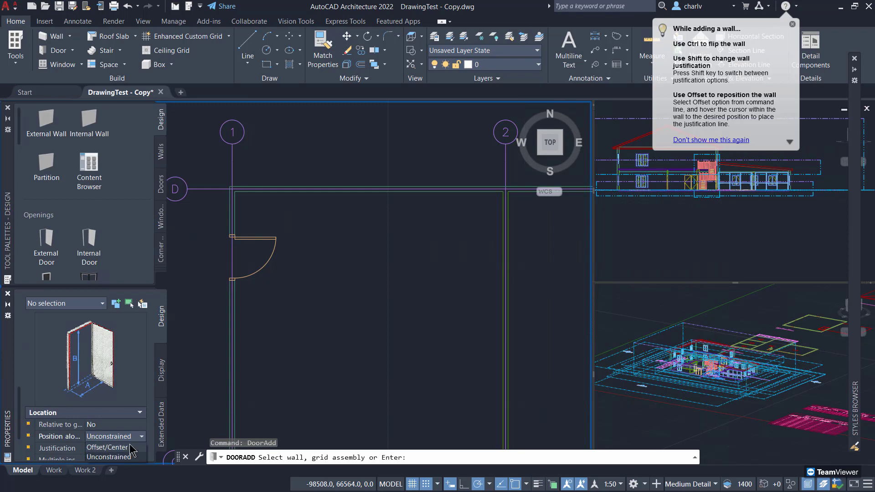
click(129, 447)
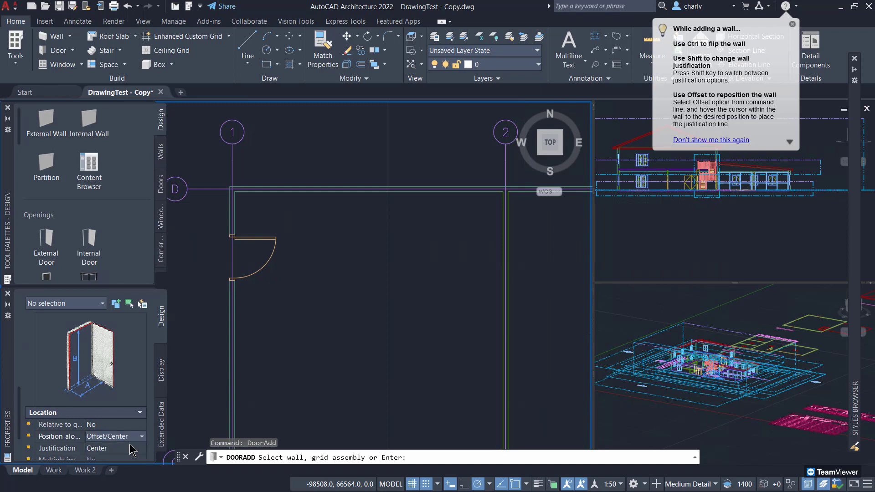
click(344, 188)
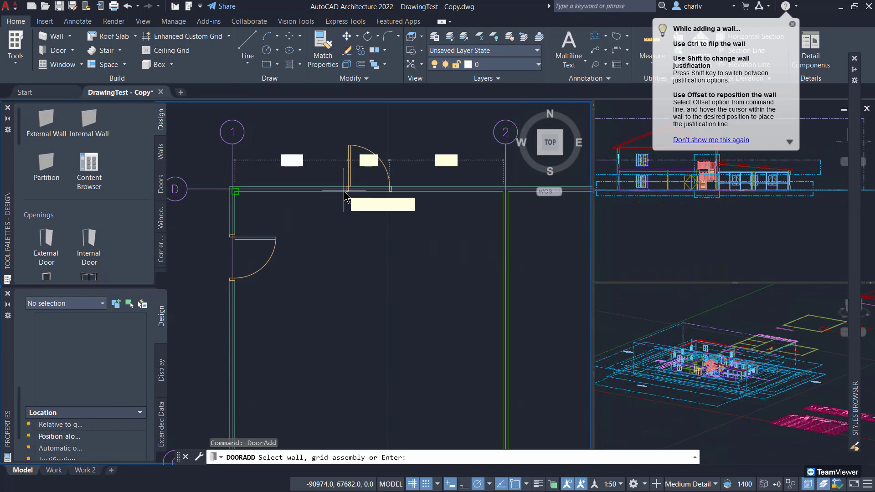
click(359, 256)
Insert another inward-opening external door centered in the grid line D wall between grid lines 2 and 3
middle_drag(440, 271, 103, 295)
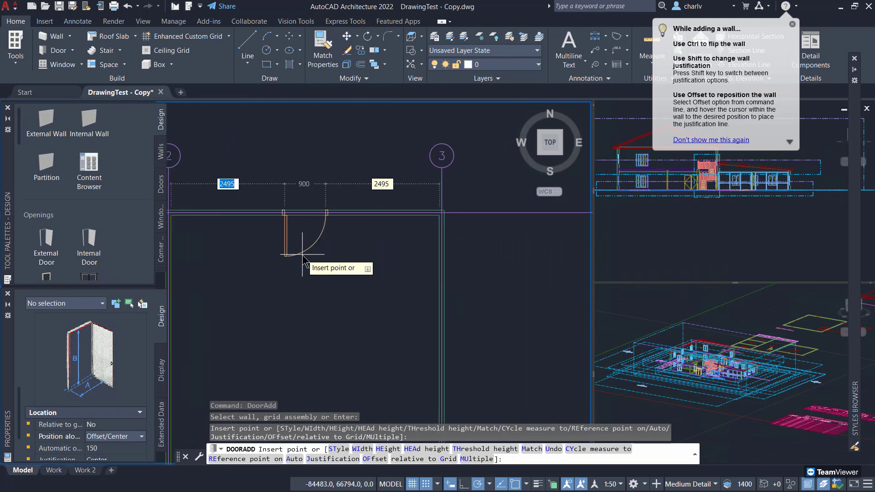
click(298, 276)
middle_drag(321, 304, 389, 291)
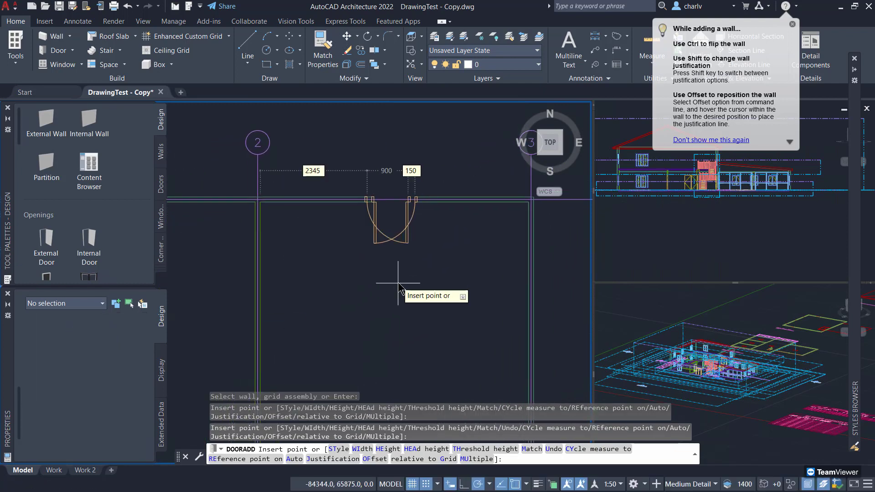
key(Escape)
scroll(368, 291, down, 4)
middle_drag(370, 231, 379, 159)
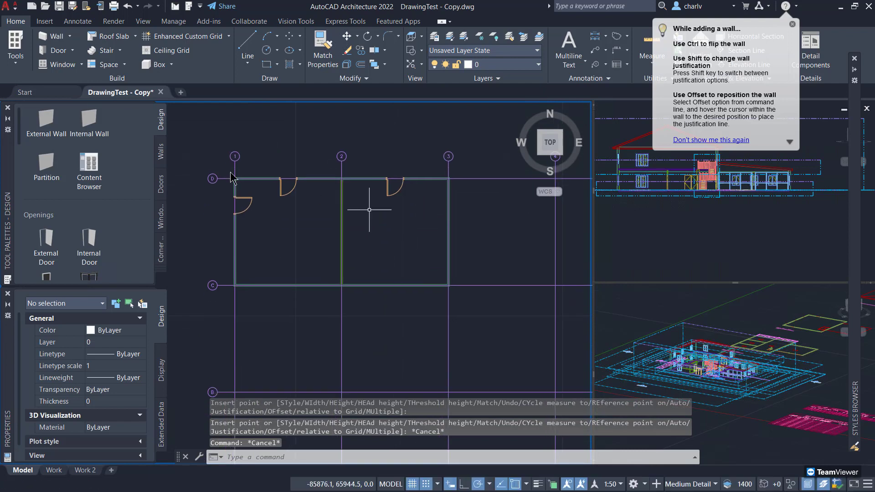
Add Standard windows to the external walls: one in each bay along grid line C and two along grid line 3
click(64, 68)
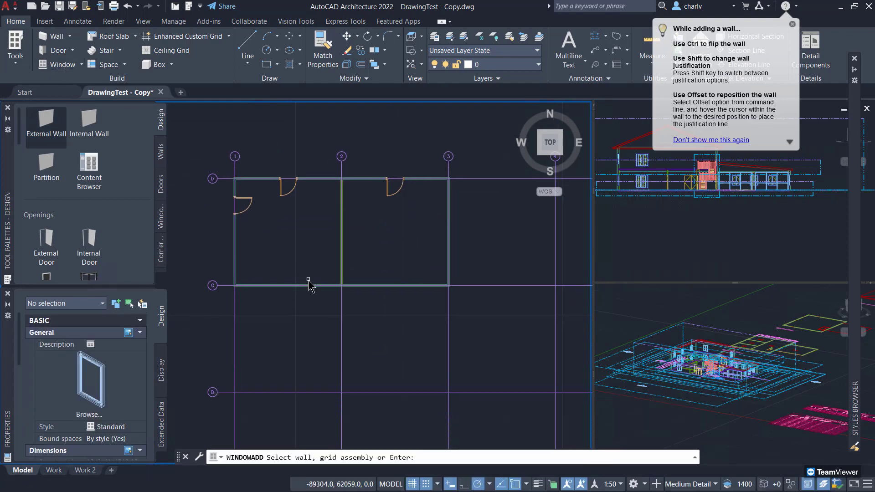
click(273, 306)
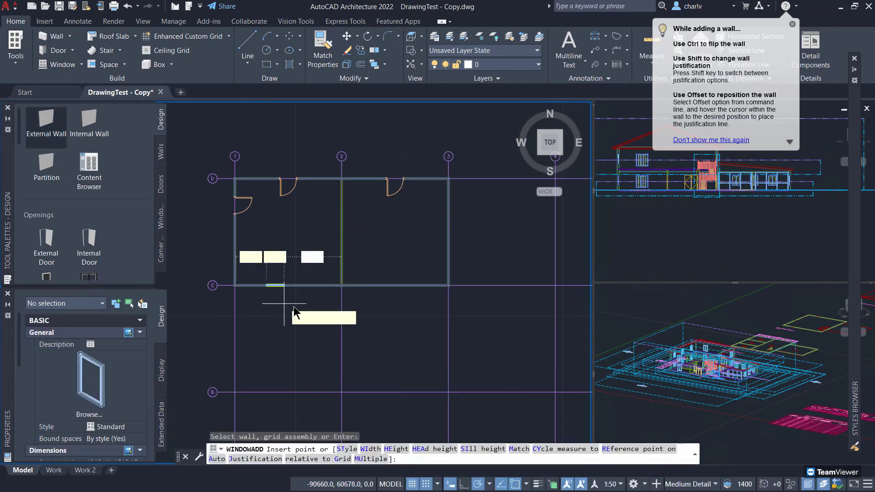
click(406, 305)
click(453, 274)
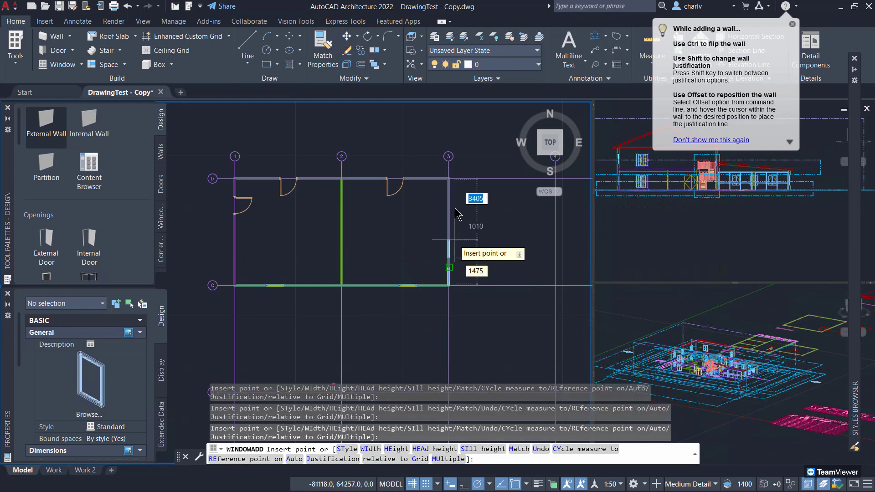
click(479, 210)
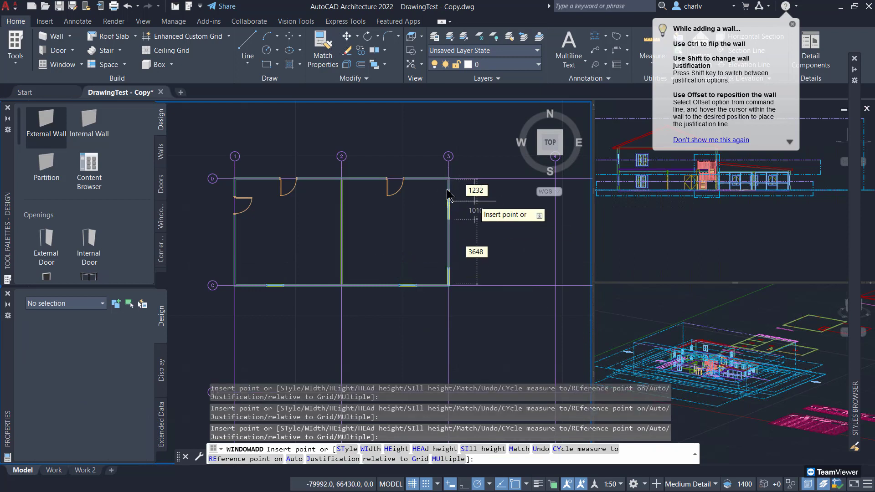
key(Escape)
Delete the door in the grid line D wall between grid lines 1 and 2, and dismiss the wall-drawing tip
scroll(269, 164, up, 6)
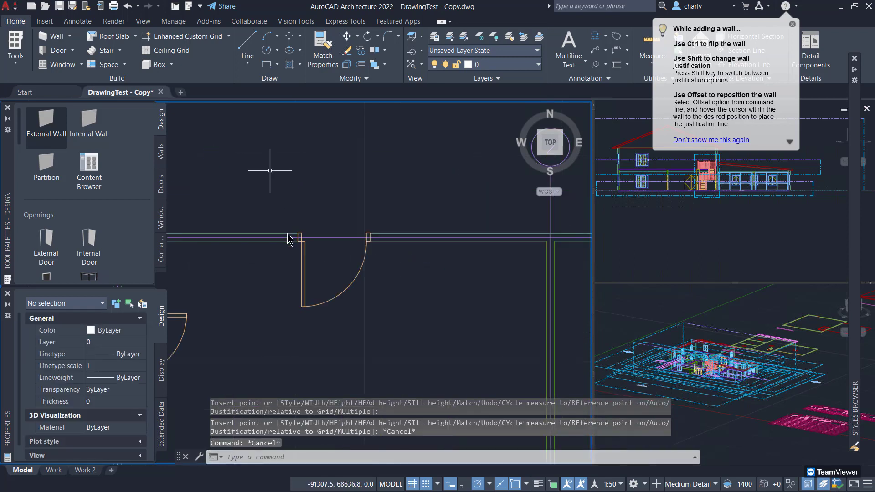
click(419, 248)
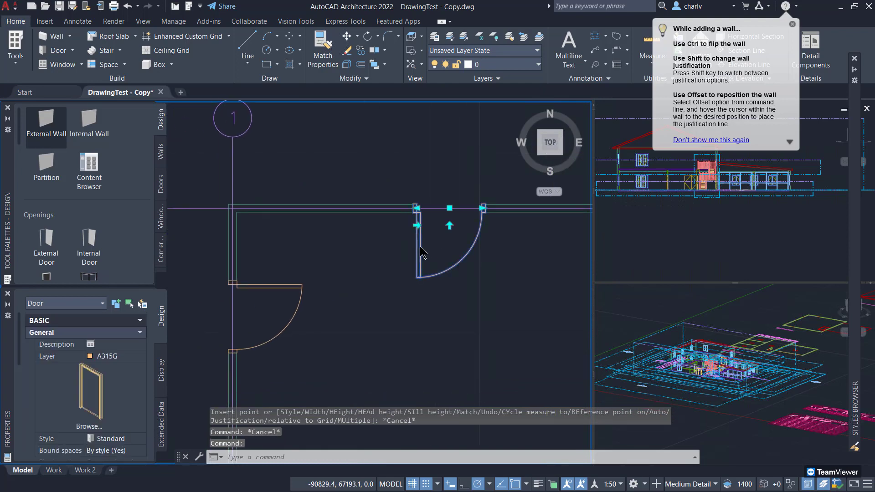
key(Delete)
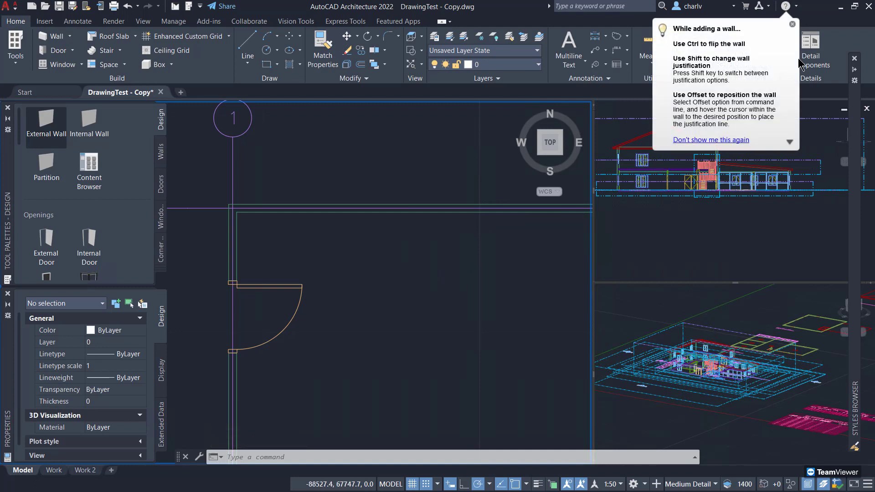
click(792, 24)
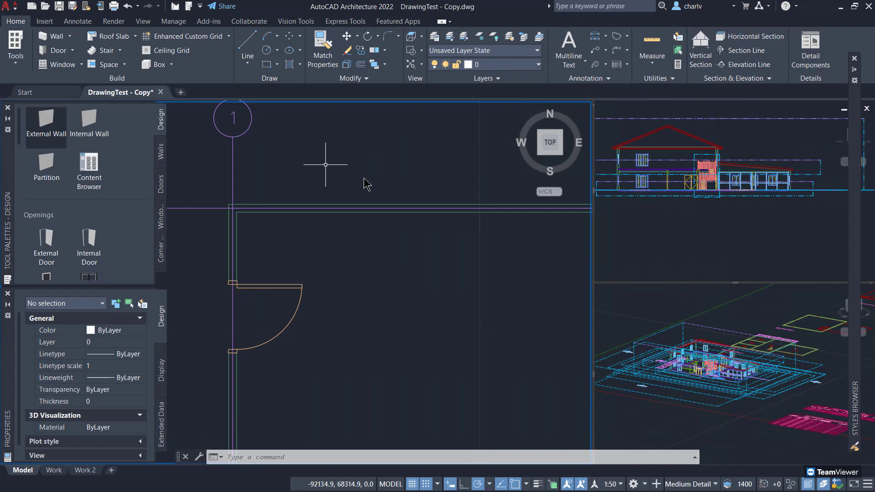
Look over the plan and browse the design tools, from openings and structural members to slabs, roofs and stairs
scroll(367, 182, down, 2)
scroll(375, 279, down, 3)
middle_drag(377, 287, 318, 250)
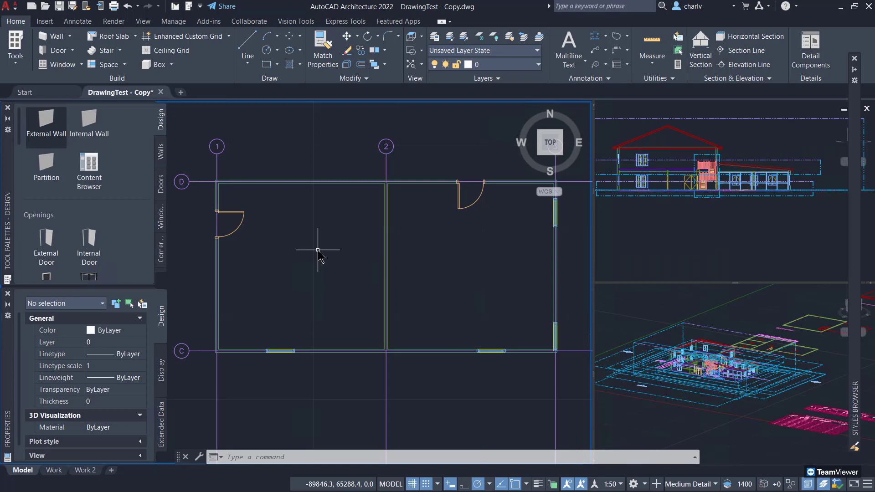
scroll(317, 250, down, 2)
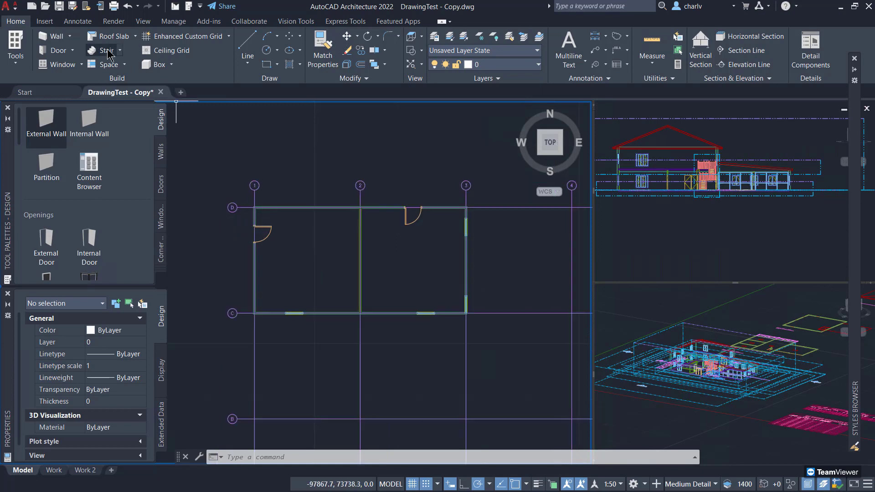
scroll(78, 224, down, 5)
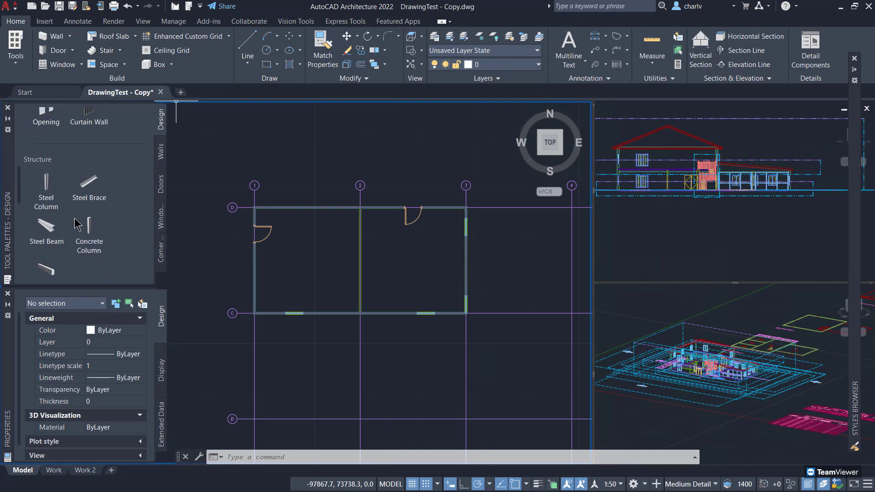
scroll(77, 228, up, 3)
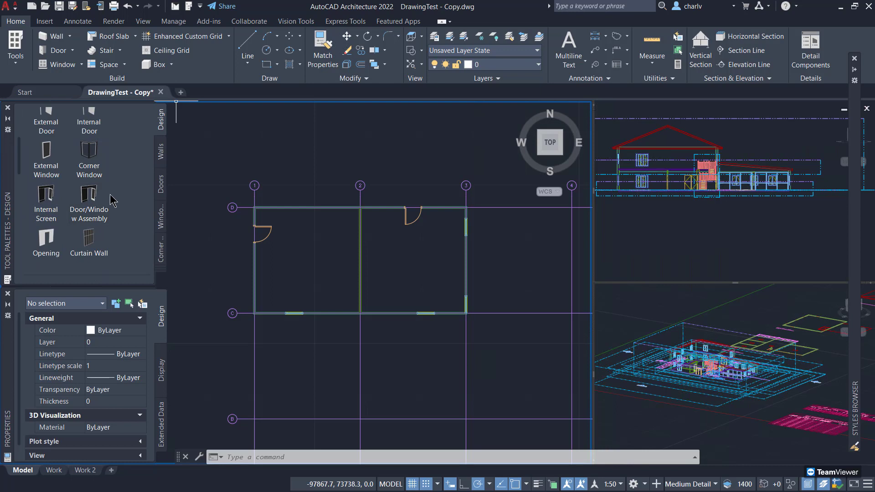
scroll(113, 182, down, 5)
scroll(111, 183, up, 2)
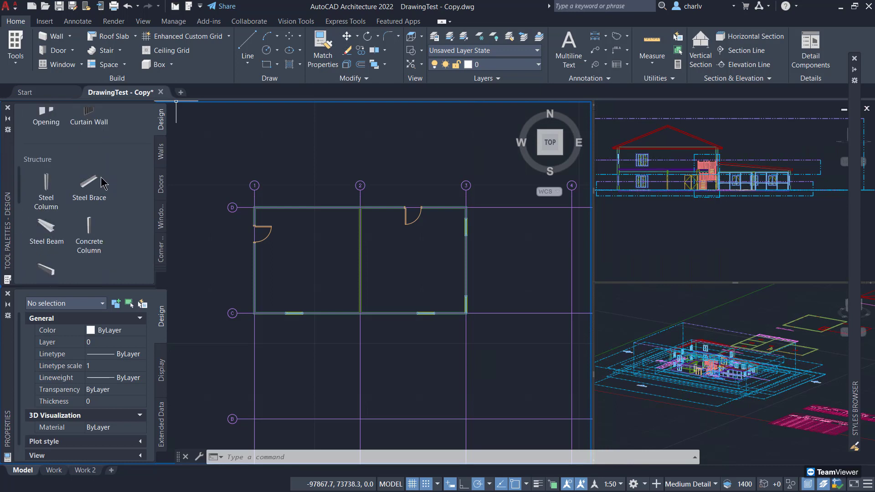
scroll(124, 224, down, 3)
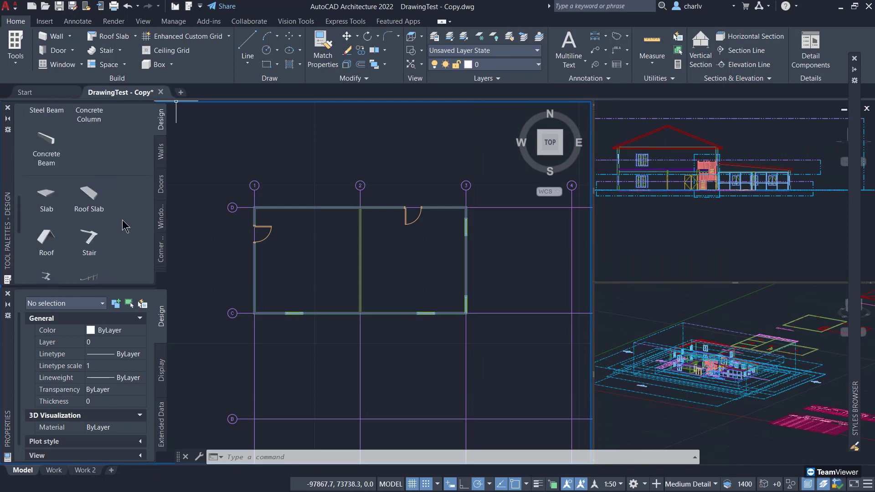
Create a single-slope-edged roof over the building by tracing its outer wall corners between grid lines 1, 3, D and C
click(47, 239)
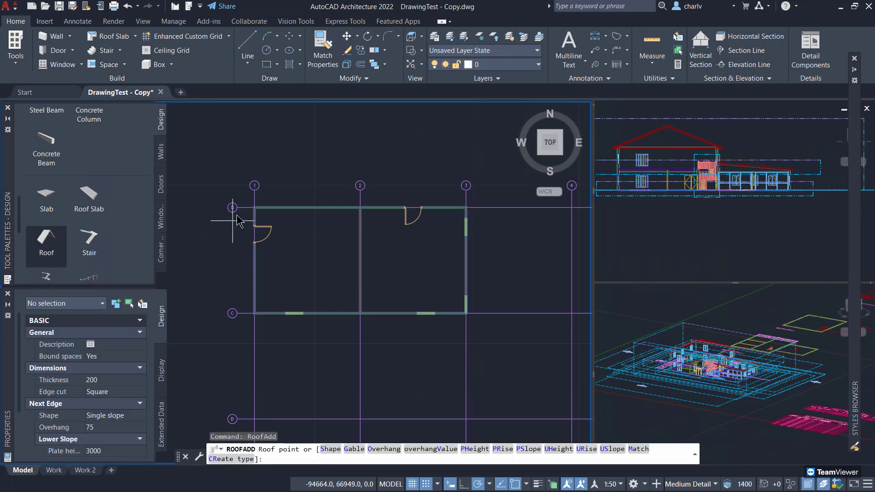
scroll(242, 212, up, 2)
scroll(477, 234, up, 2)
middle_drag(477, 234, 254, 215)
click(338, 208)
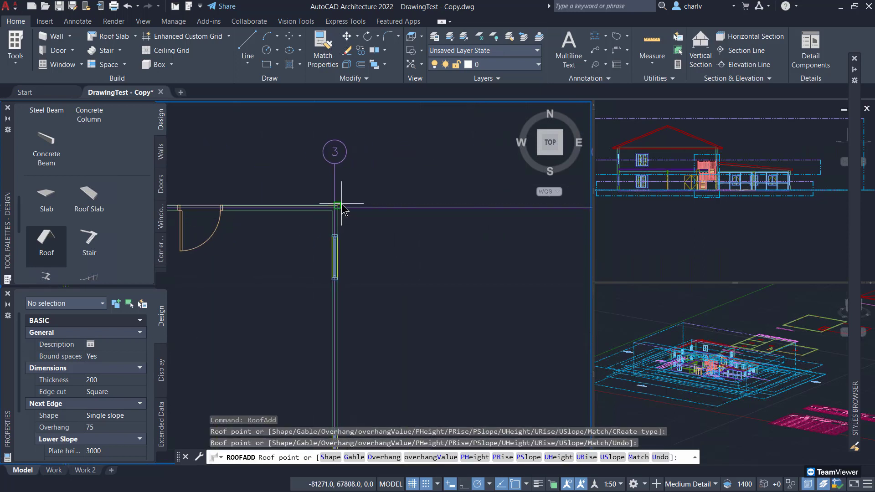
middle_drag(342, 188, 358, 168)
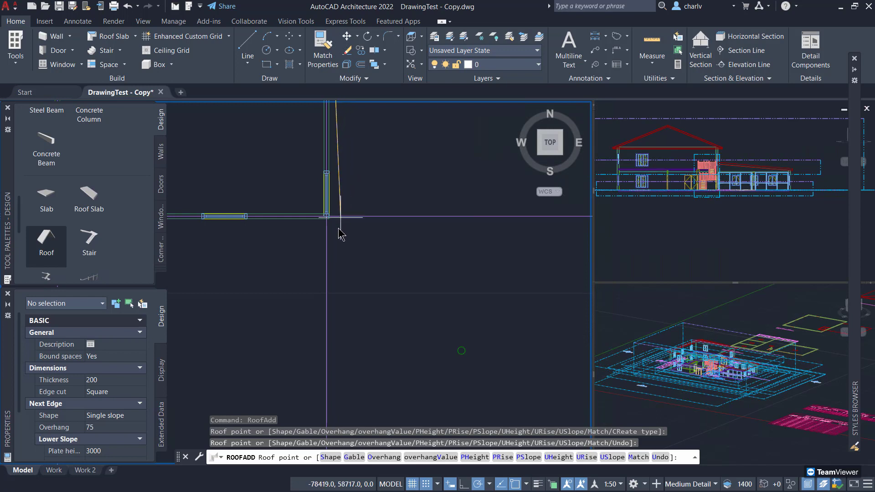
click(326, 218)
middle_drag(252, 259, 449, 280)
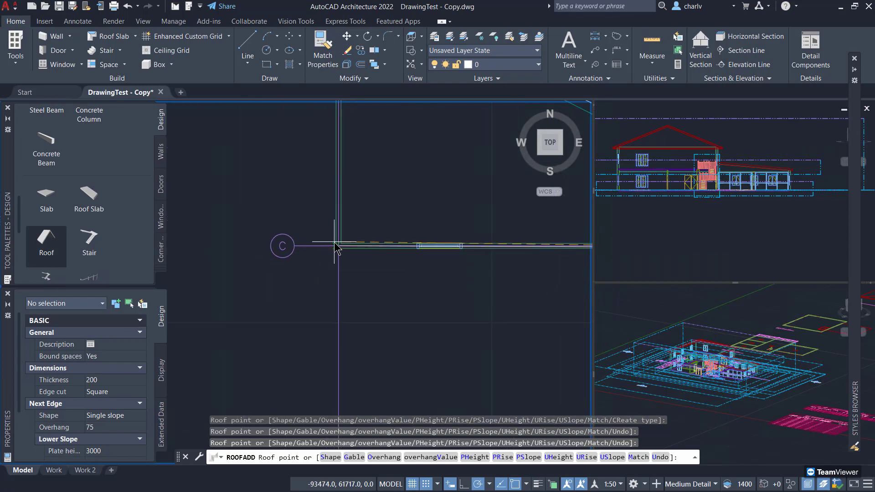
click(335, 248)
scroll(327, 253, down, 4)
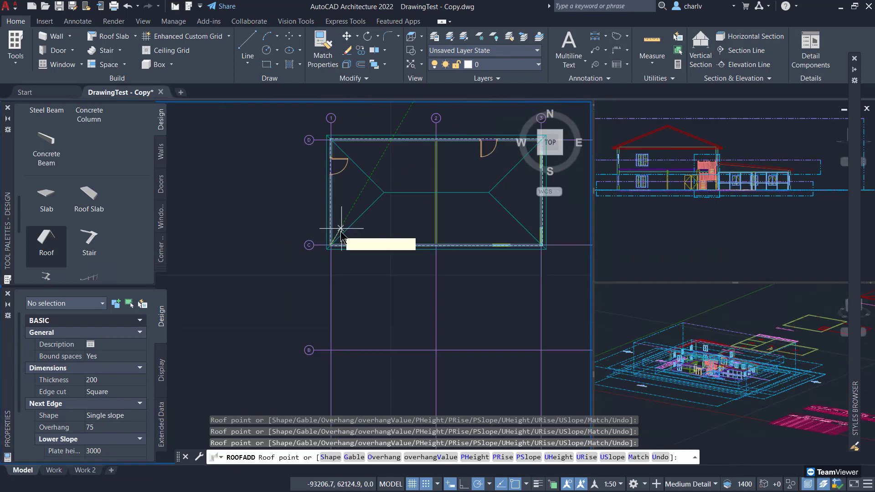
scroll(268, 237, up, 3)
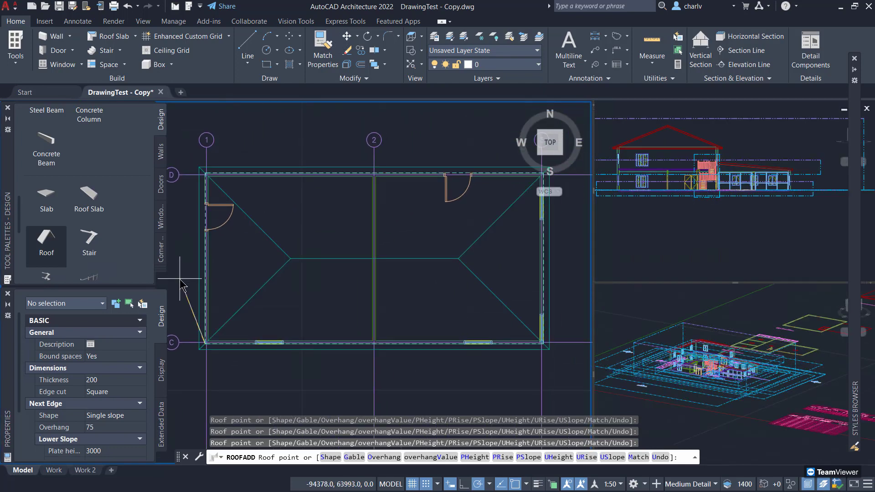
right_click(181, 283)
click(200, 287)
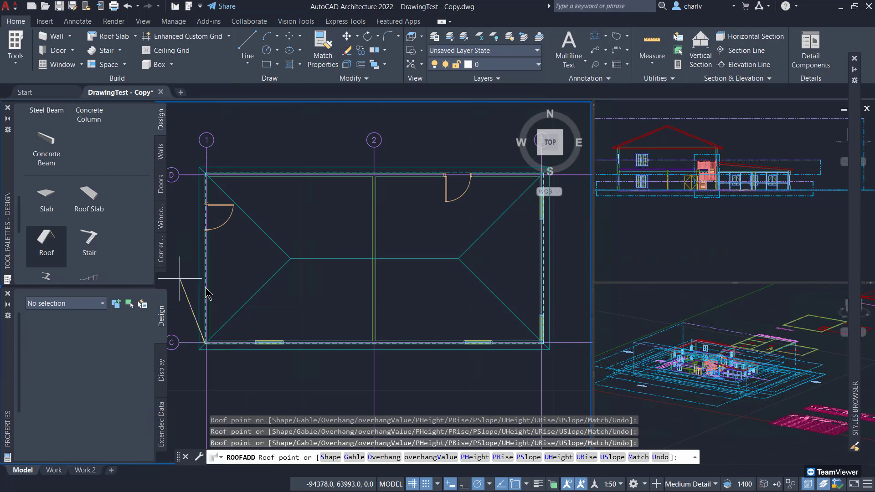
Convert the roof over the building into separate roof slabs of the Standard style
click(274, 273)
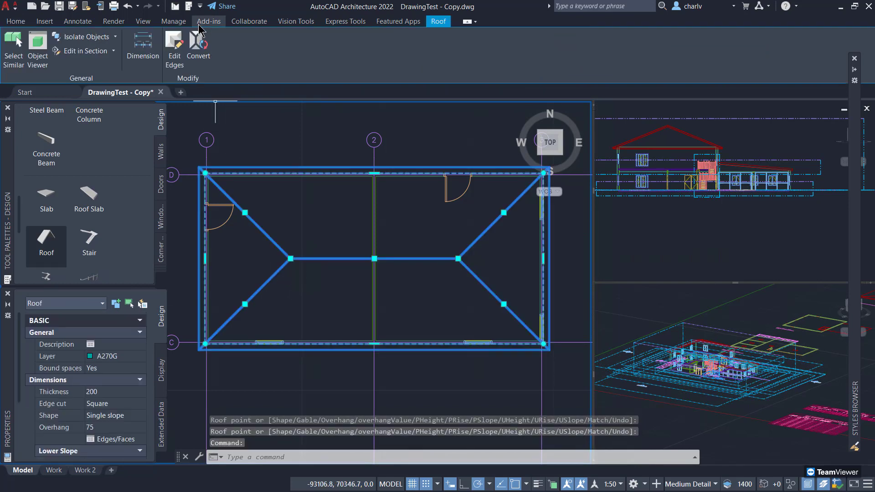
click(199, 52)
click(501, 331)
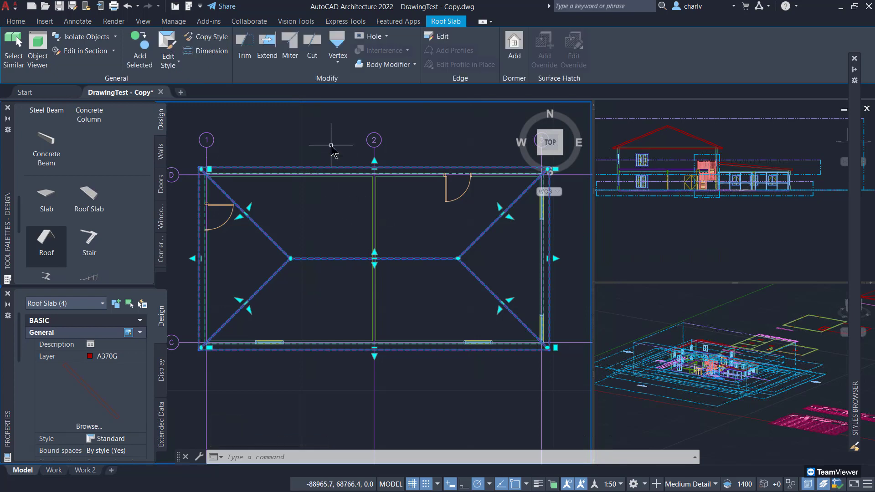
key(Escape)
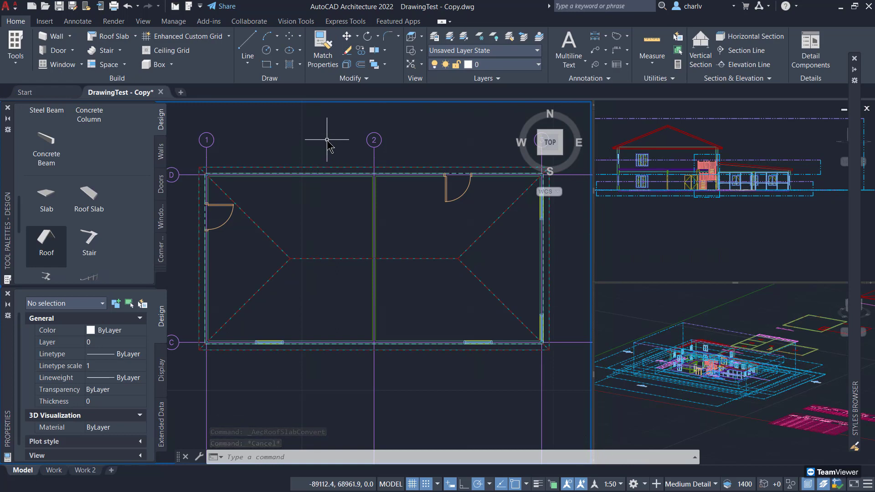
Generate a space inside each of the two rooms, between grid lines 1 and 2 and between 2 and 3
scroll(50, 242, down, 3)
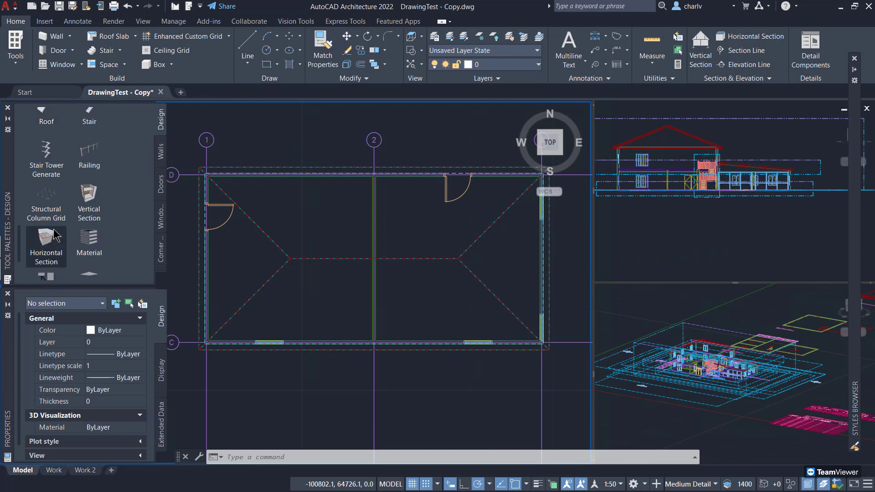
scroll(55, 235, down, 2)
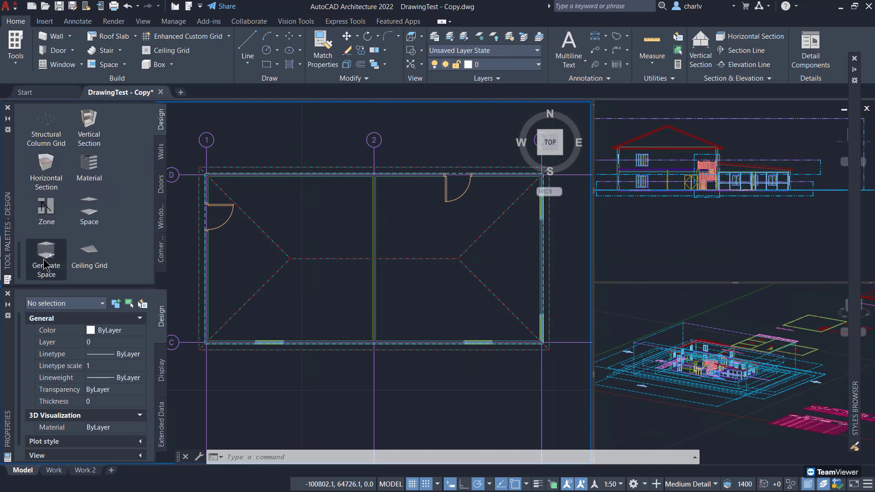
click(46, 258)
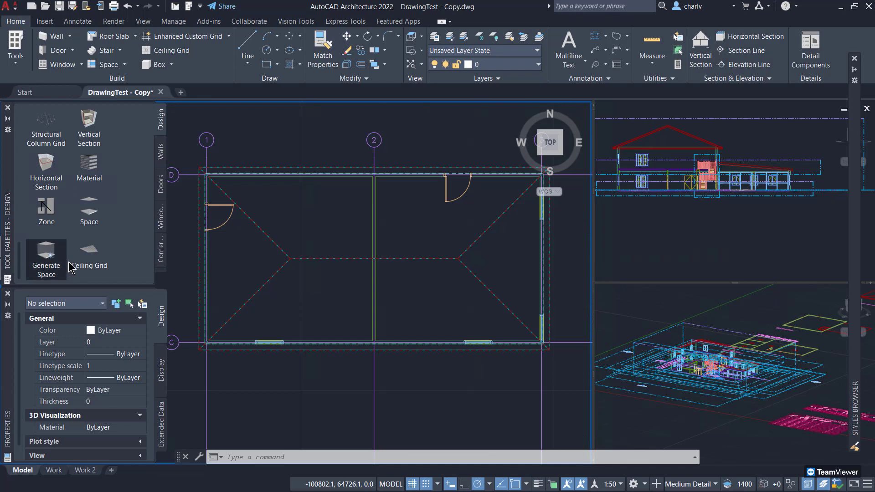
click(310, 237)
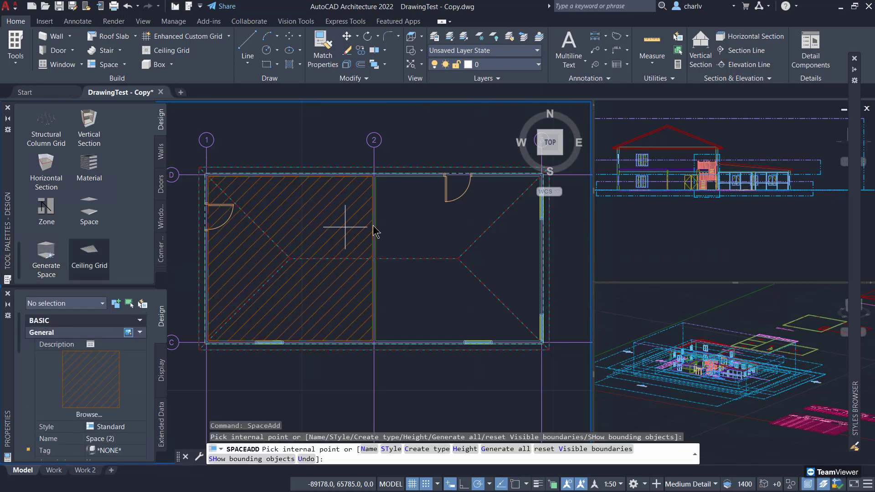
click(416, 235)
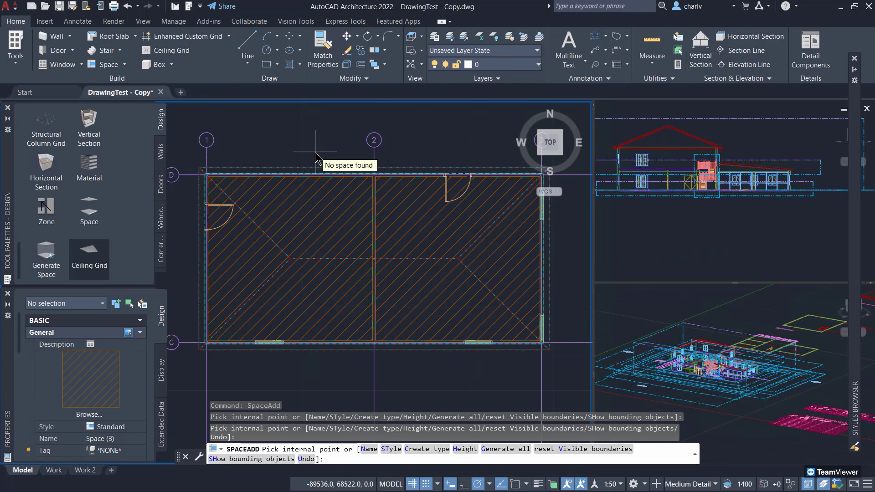
key(Escape)
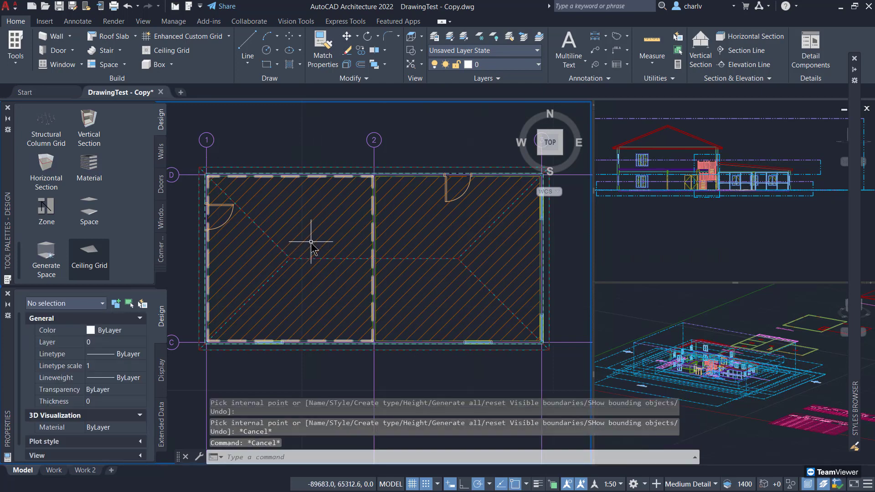
Name the space between grid lines 1 and 2 Office
click(303, 230)
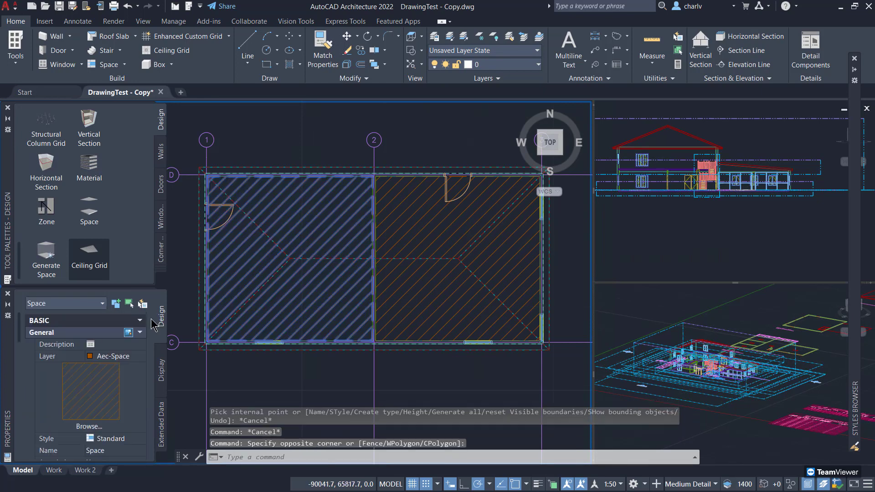
scroll(78, 407, down, 5)
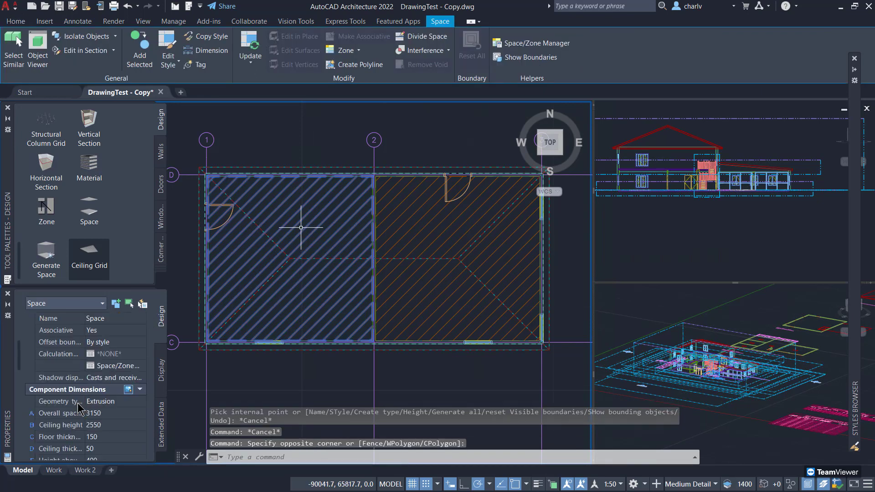
click(128, 319)
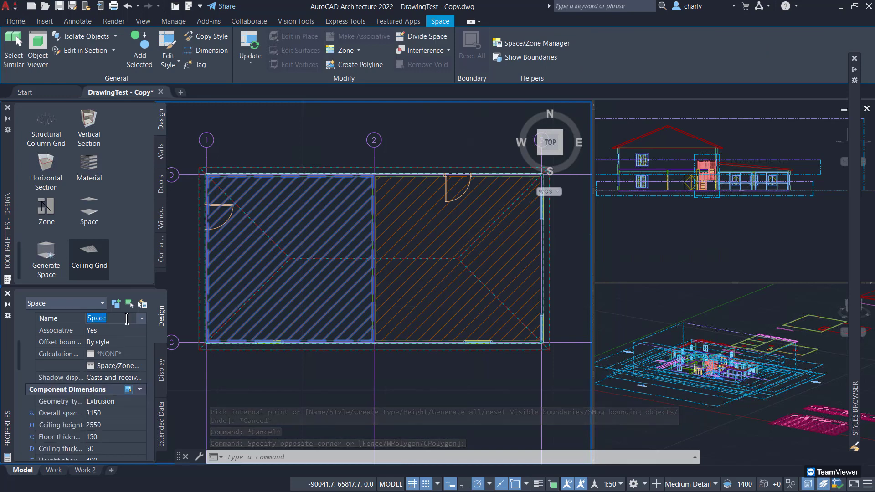
text(Office)
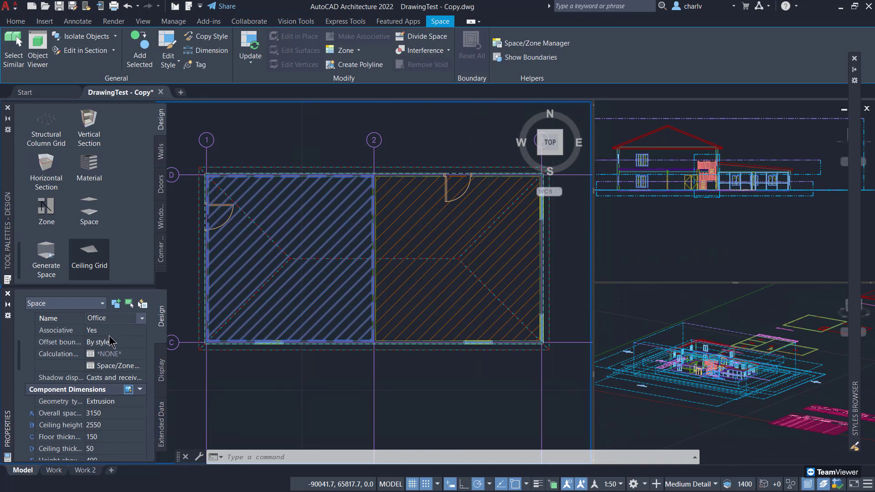
key(Escape)
key(Escape)
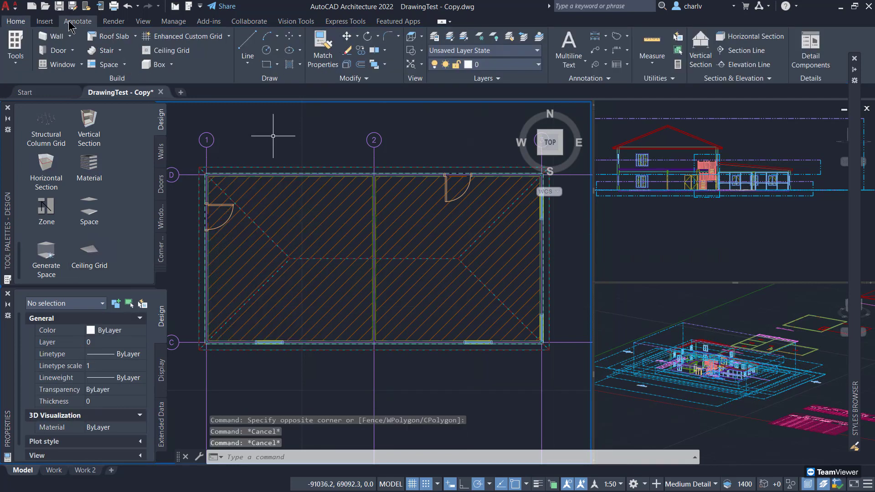
Place a standard Room Tag on the Office space near the middle of the room, accepting its property set data
click(76, 21)
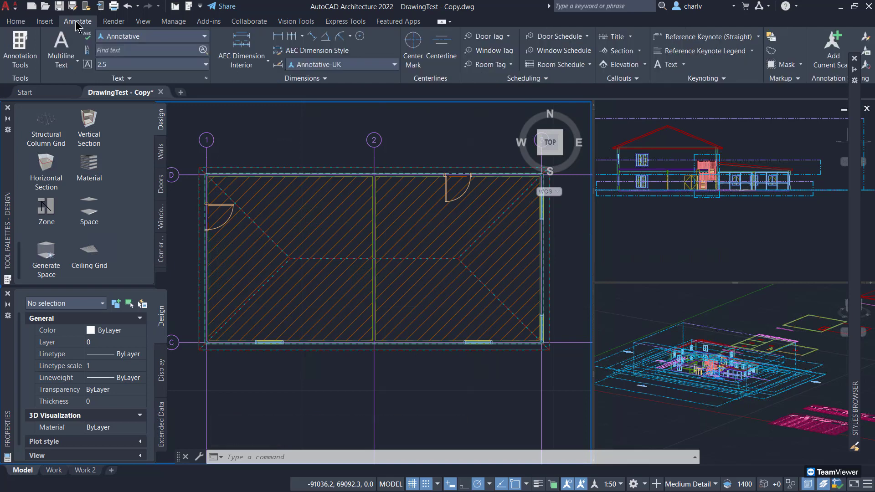
click(498, 68)
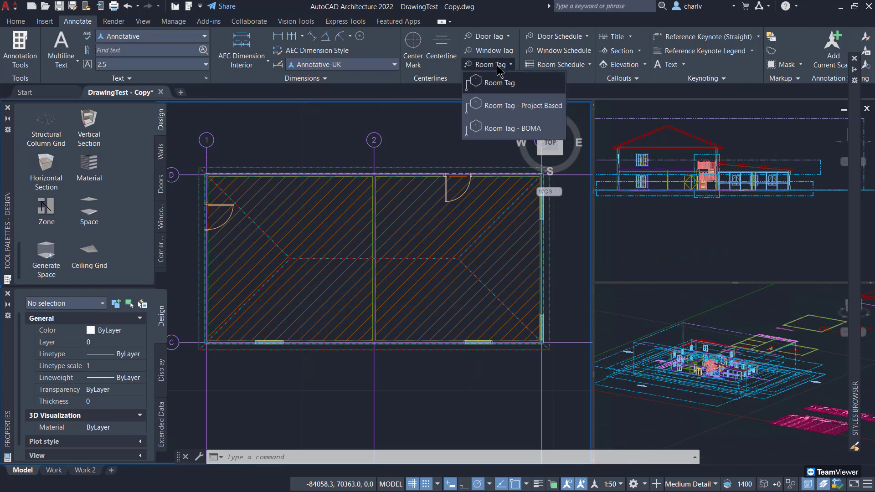
click(501, 85)
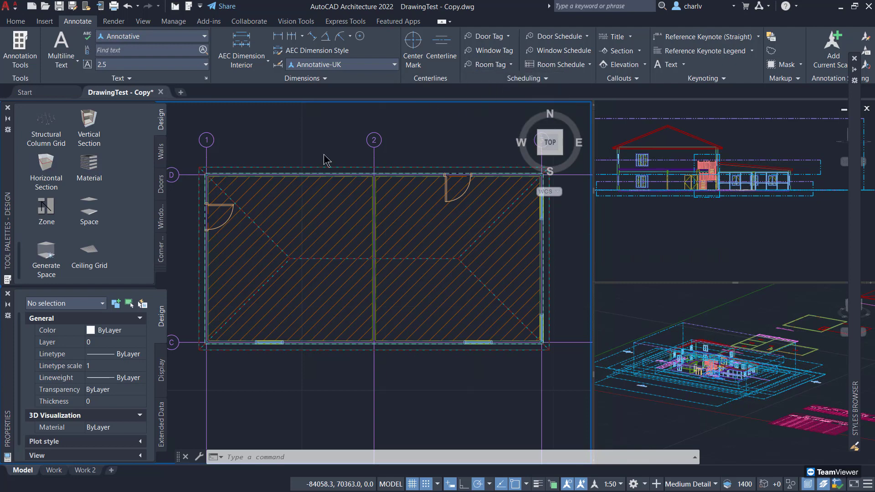
click(288, 214)
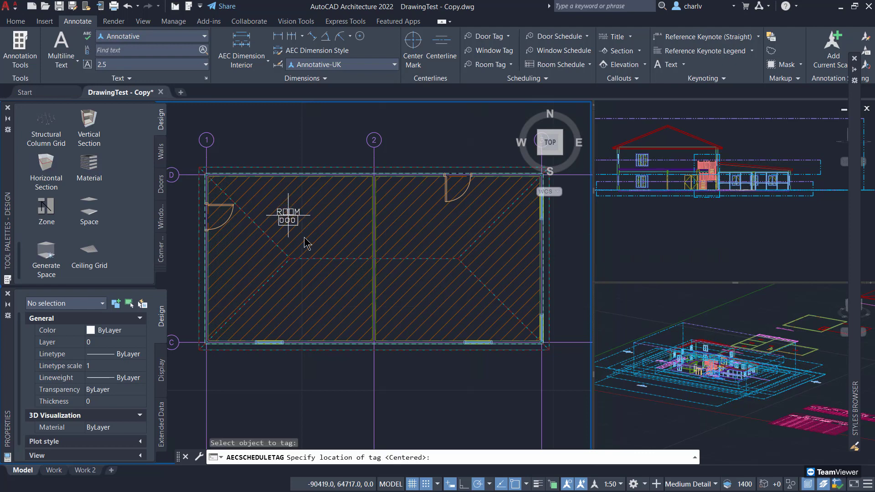
click(296, 264)
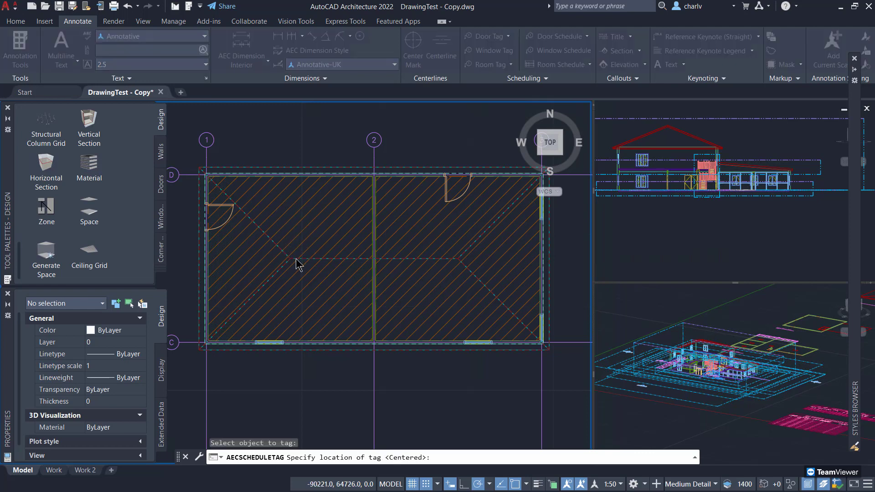
click(509, 371)
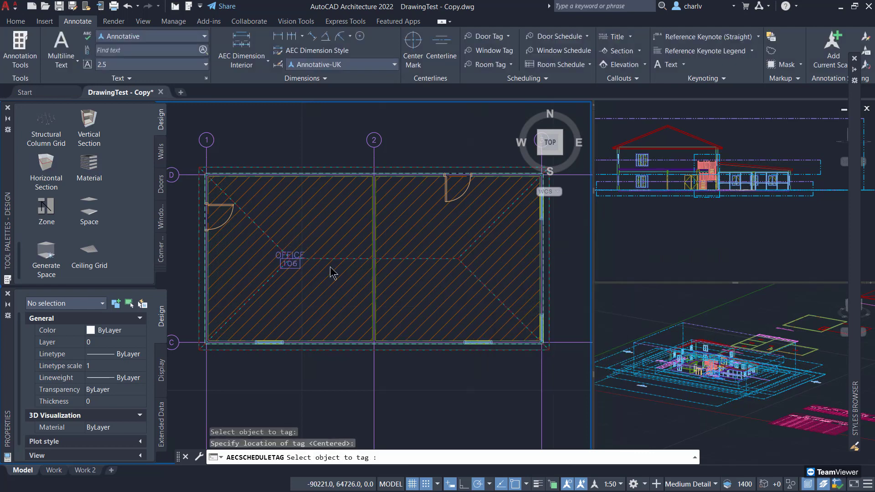
Place a standard Room Tag near the middle of the space between grid lines 2 and 3, accepting its property set data
scroll(295, 250, up, 2)
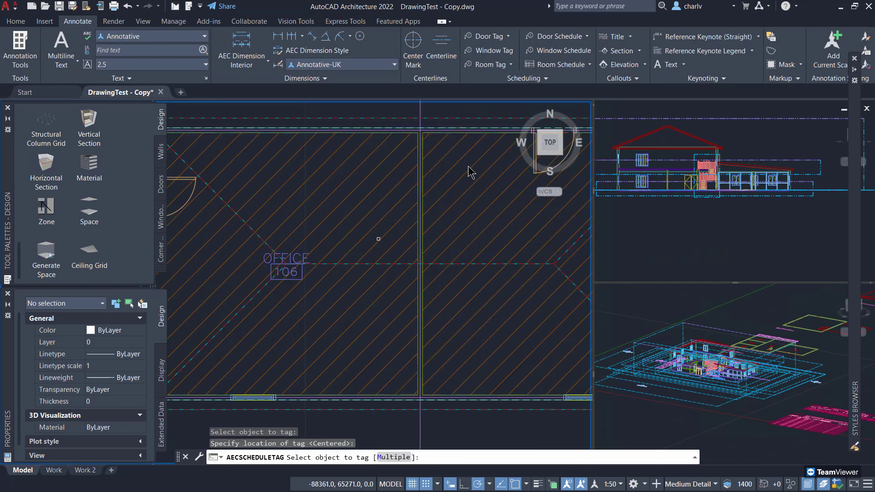
click(479, 66)
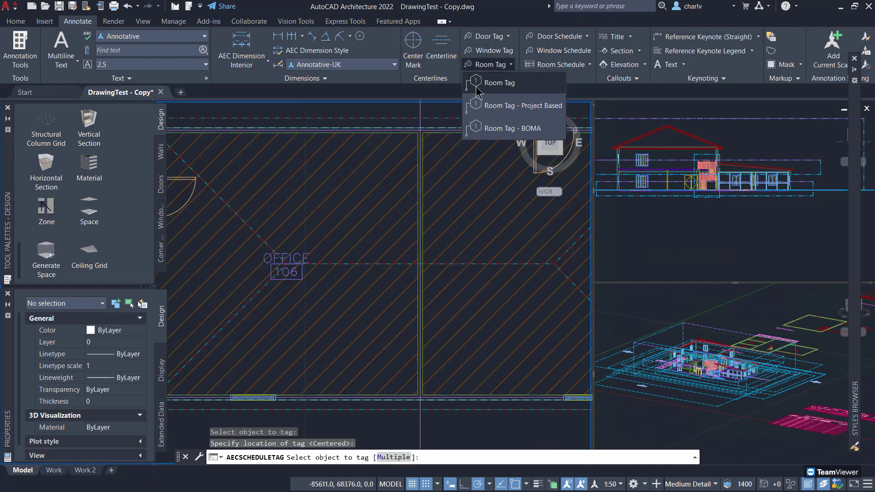
click(477, 87)
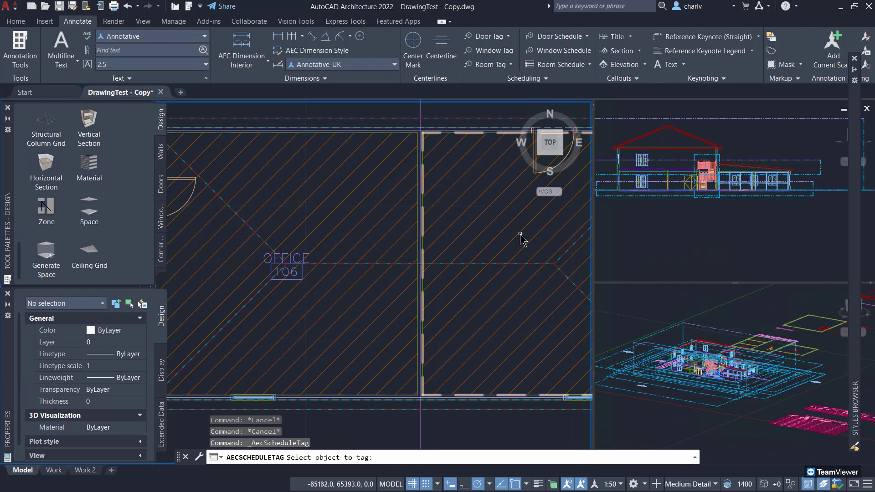
click(524, 237)
middle_drag(525, 269, 507, 268)
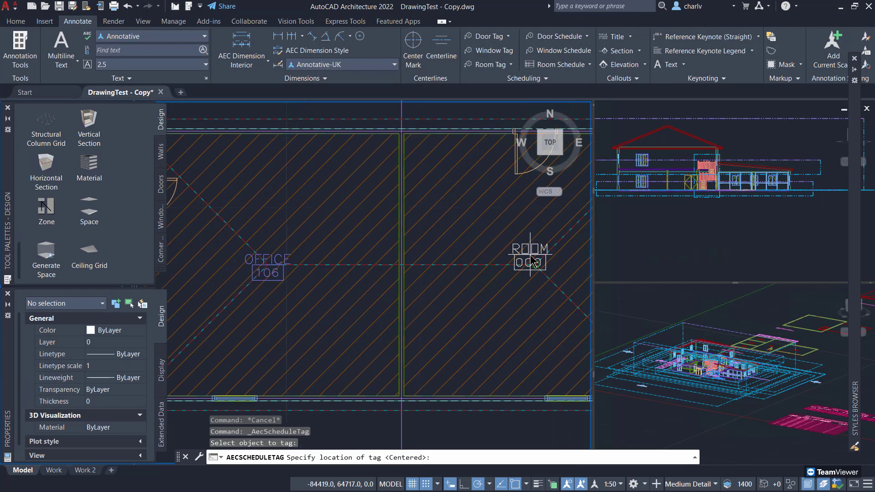
click(527, 262)
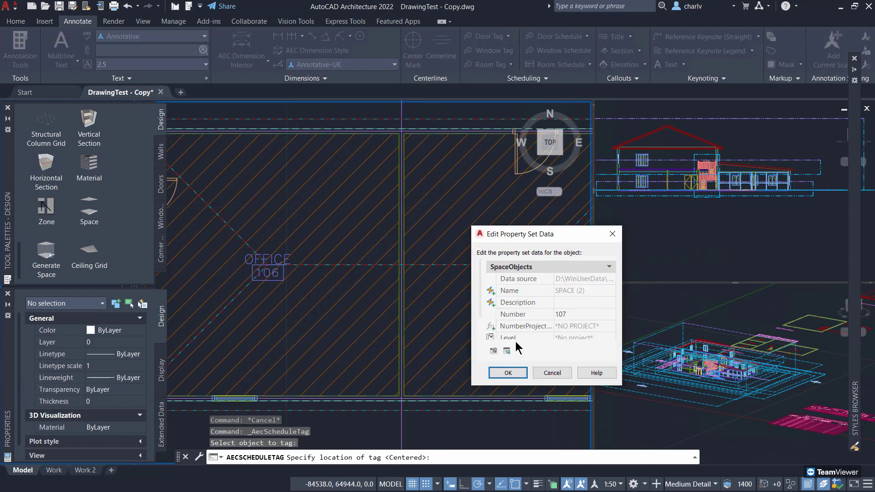
click(508, 372)
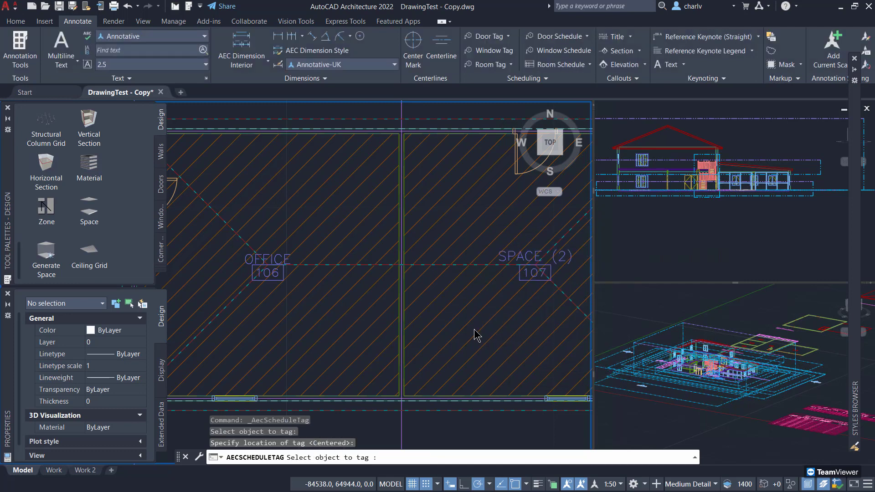
Place a standard Door Tag outside the building beside the door on grid line 1, accepting its property set data
scroll(458, 317, down, 2)
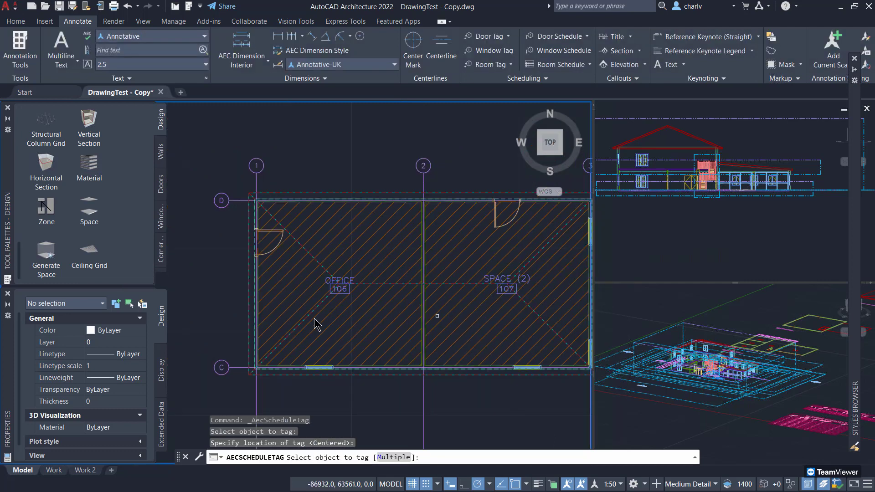
middle_drag(333, 169, 387, 153)
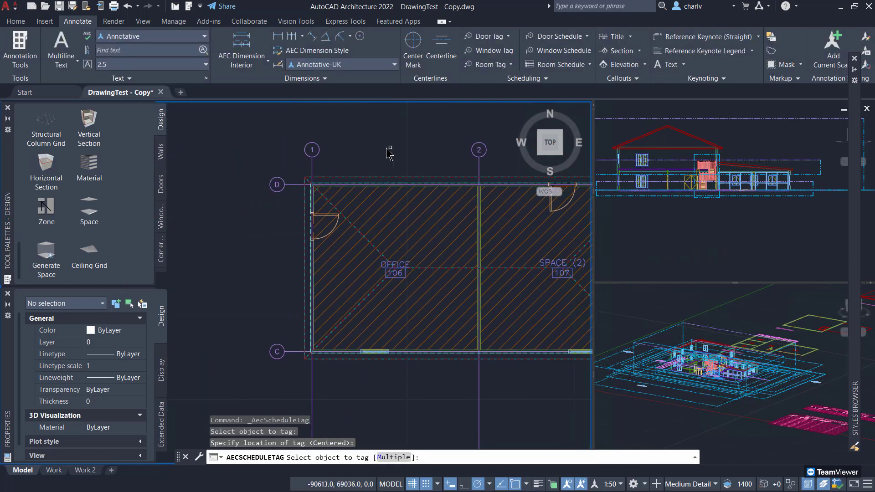
click(490, 37)
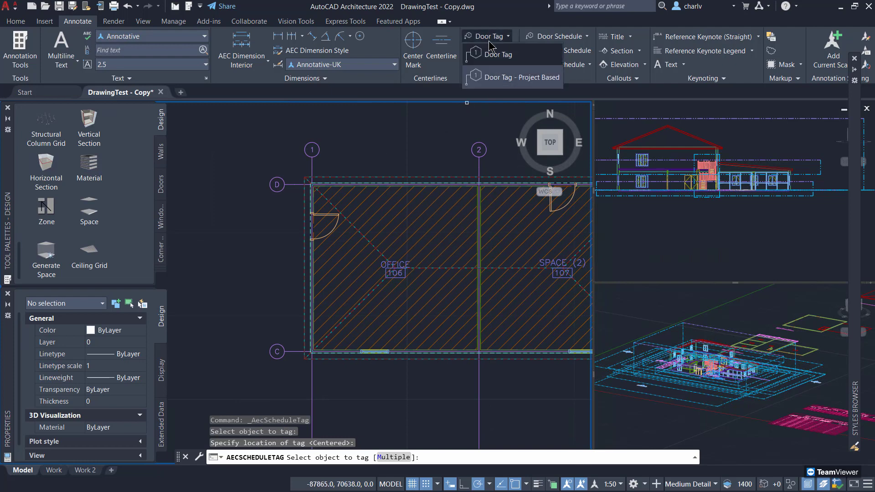
click(499, 54)
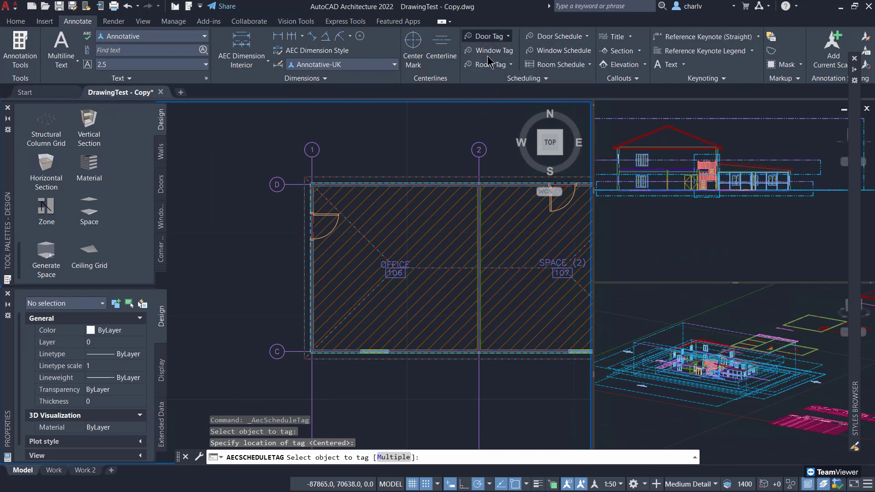
scroll(317, 233, up, 2)
scroll(318, 233, up, 2)
click(315, 228)
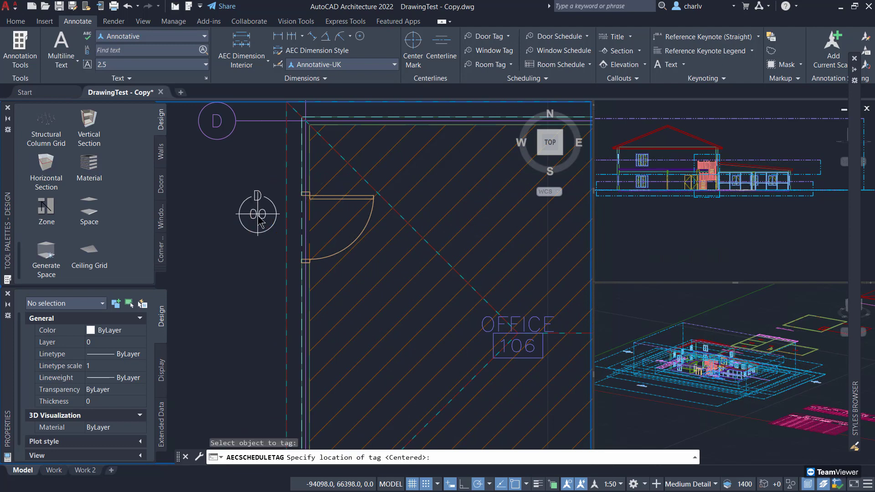
click(246, 226)
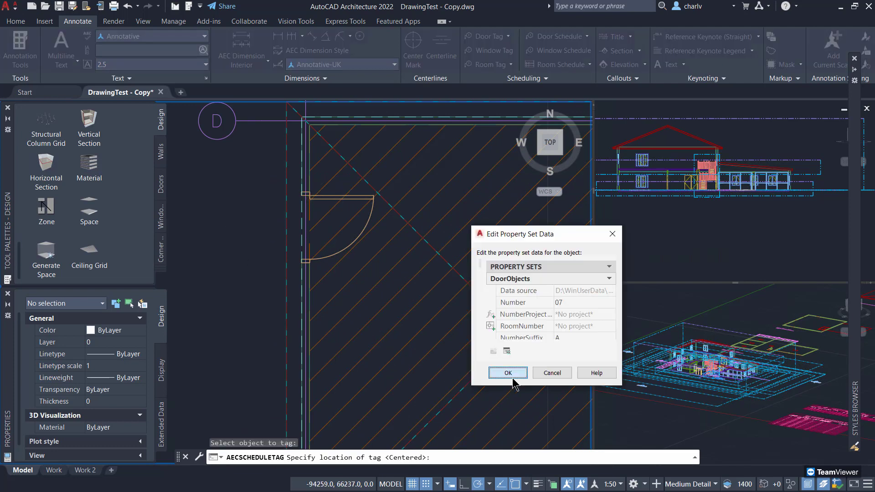
click(507, 374)
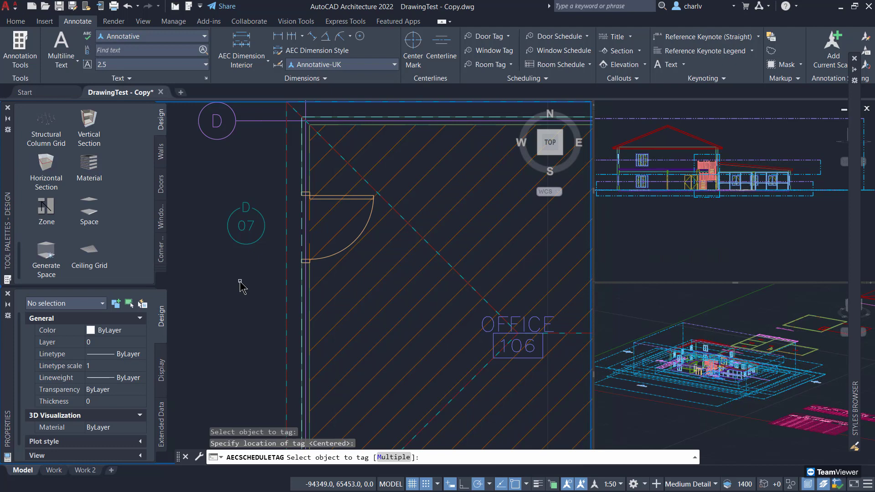
Place a standard Door Tag outside the building beside the door on grid line D, keeping door number 08 in its property set data
scroll(240, 281, down, 2)
middle_drag(482, 290, 289, 270)
middle_drag(419, 237, 305, 311)
scroll(354, 260, up, 2)
click(355, 261)
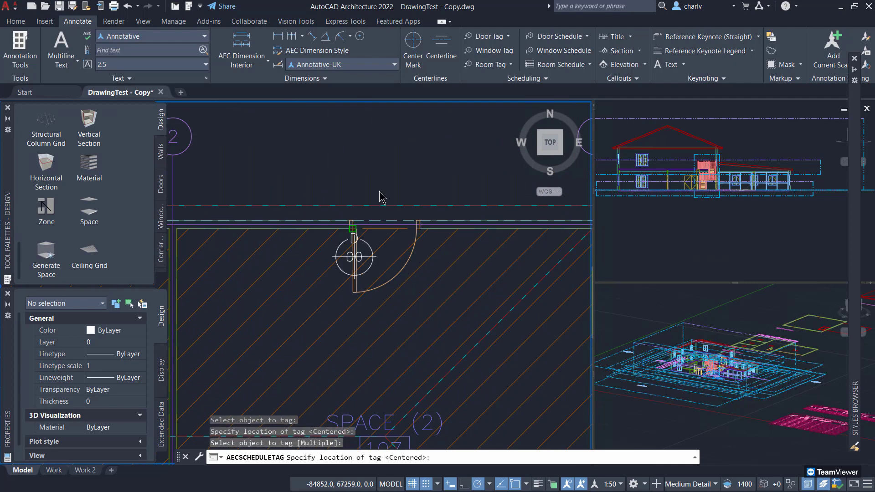
click(391, 169)
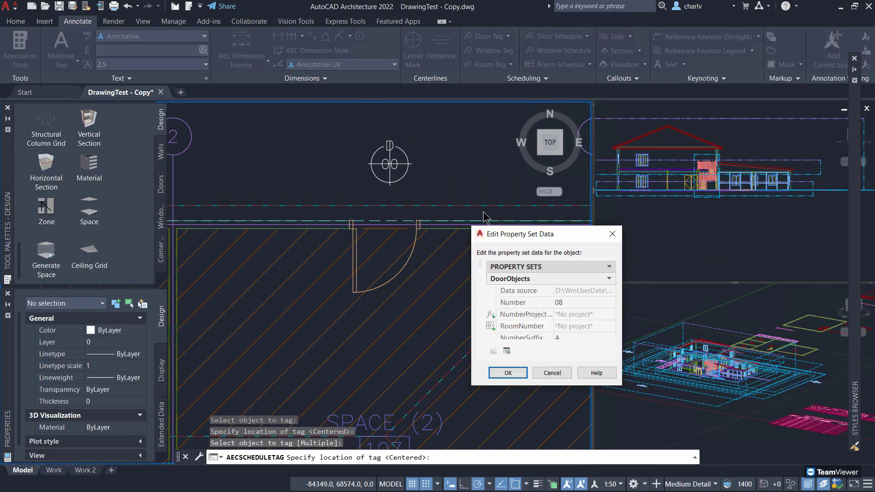
click(585, 303)
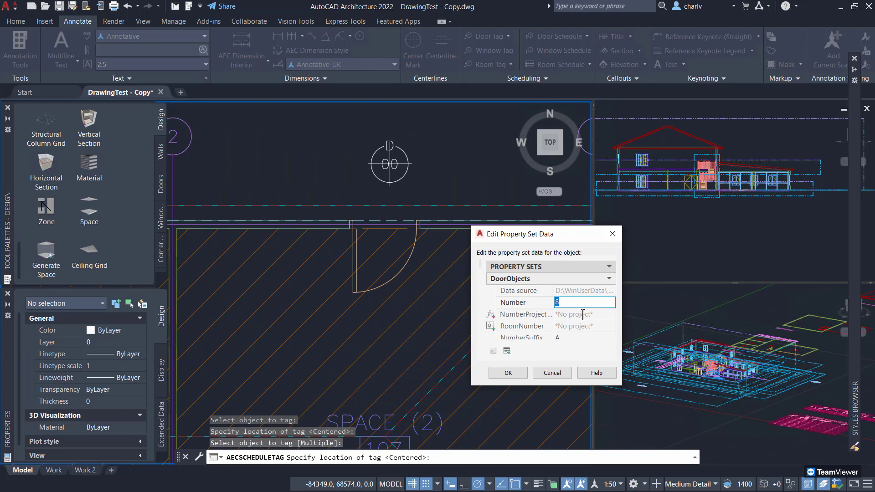
click(390, 164)
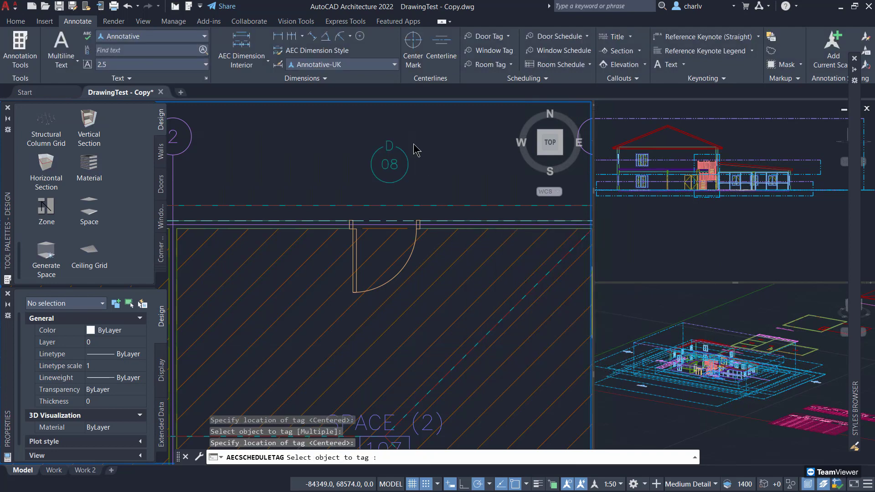
Add a Door Schedule for both doors of the building, placing the table west of the plan at its default size
scroll(396, 159, down, 4)
middle_drag(402, 214, 498, 260)
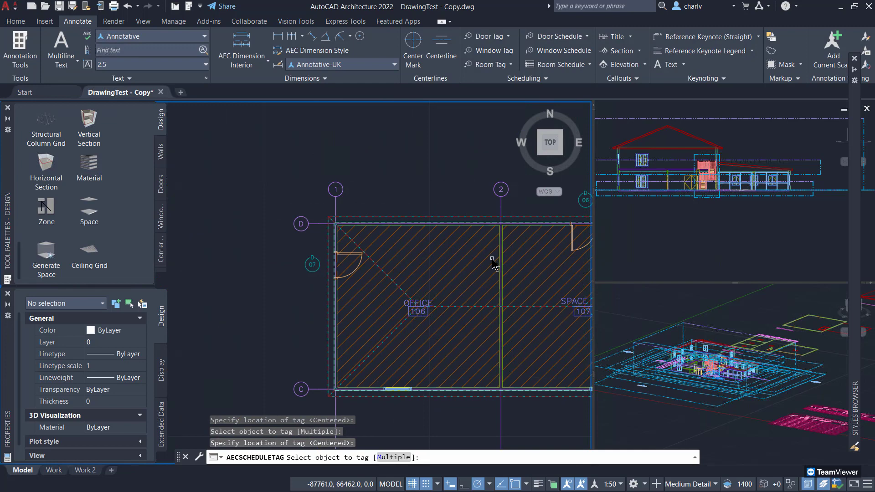
middle_drag(377, 198, 502, 152)
scroll(469, 145, up, 2)
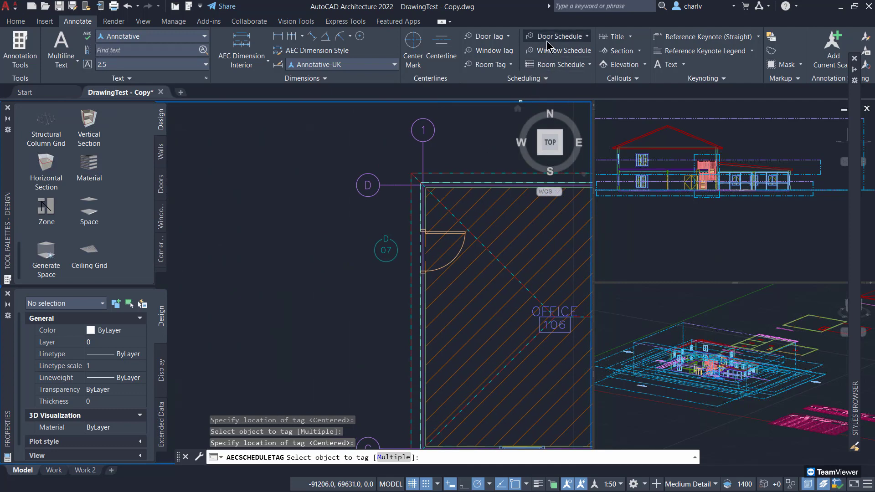
click(561, 36)
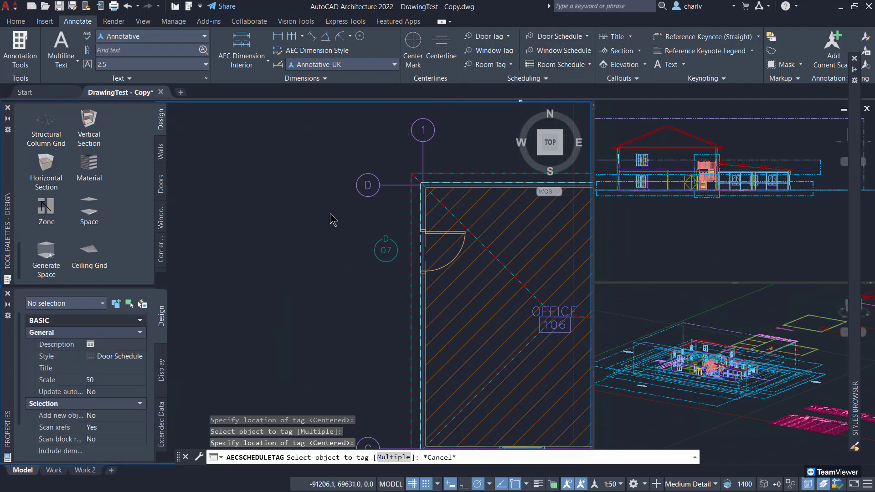
scroll(331, 217, down, 4)
scroll(319, 207, down, 2)
click(293, 170)
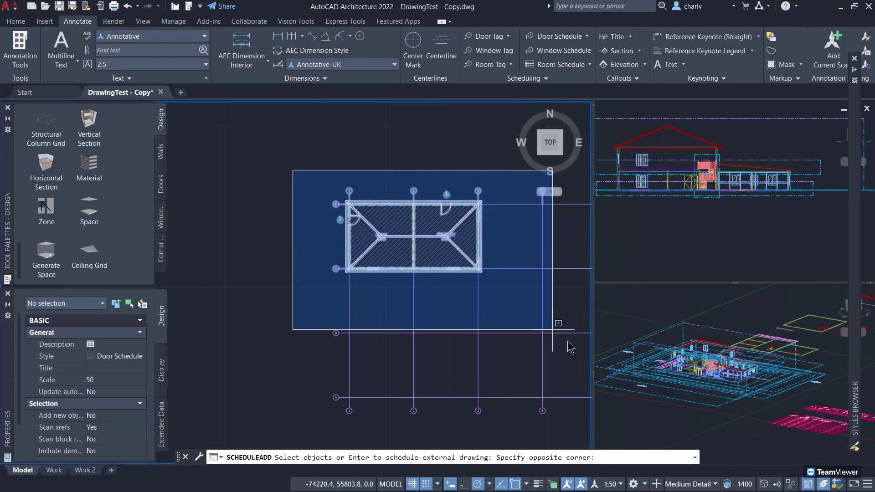
click(496, 311)
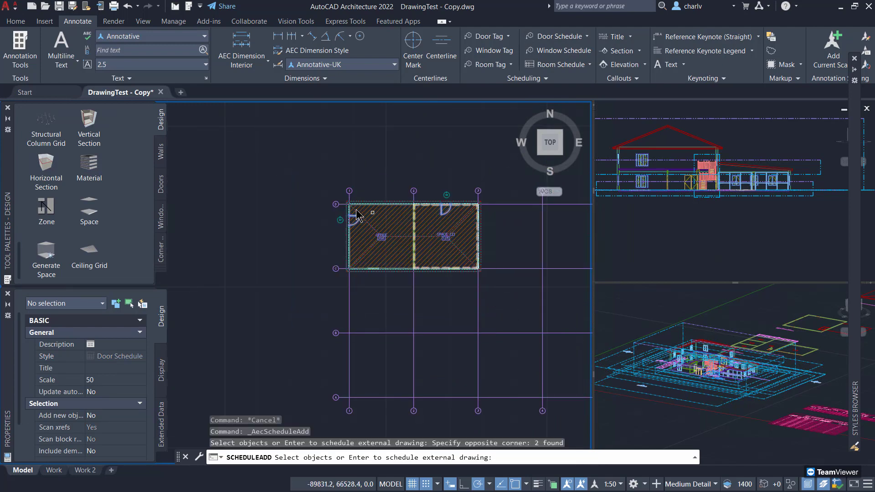
key(Return)
click(186, 210)
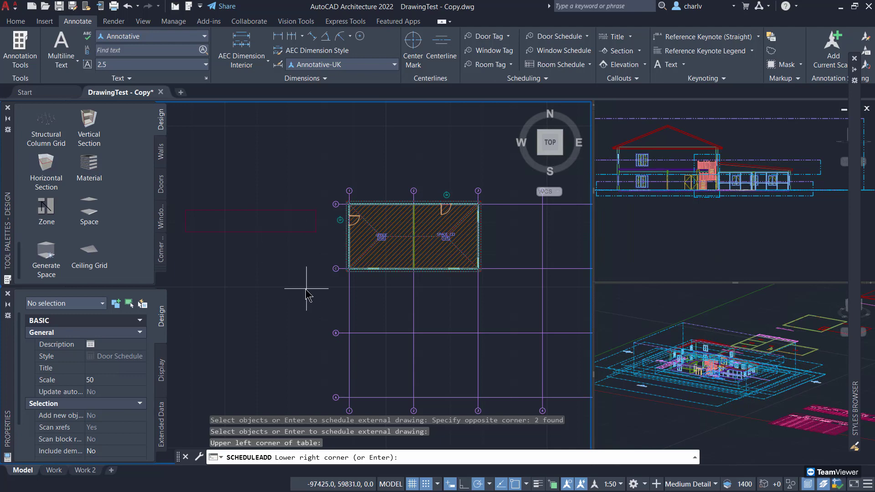
key(Return)
Examine the rows and columns of the door and frame schedule, and compare them with the tagged doors on the plan
scroll(184, 235, up, 5)
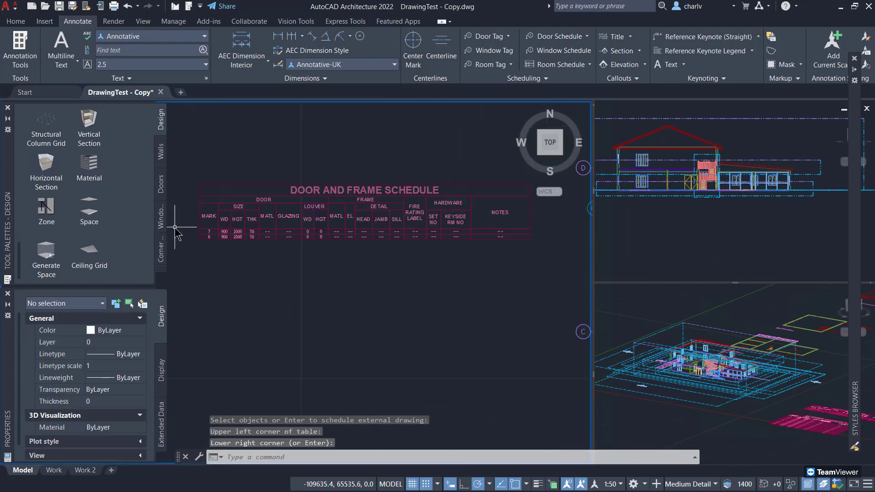
middle_drag(191, 238, 111, 273)
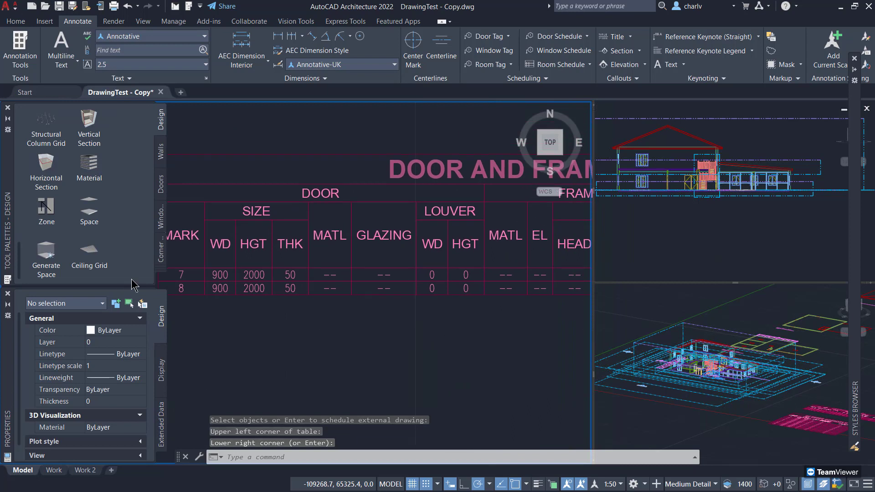
middle_drag(290, 401, 375, 385)
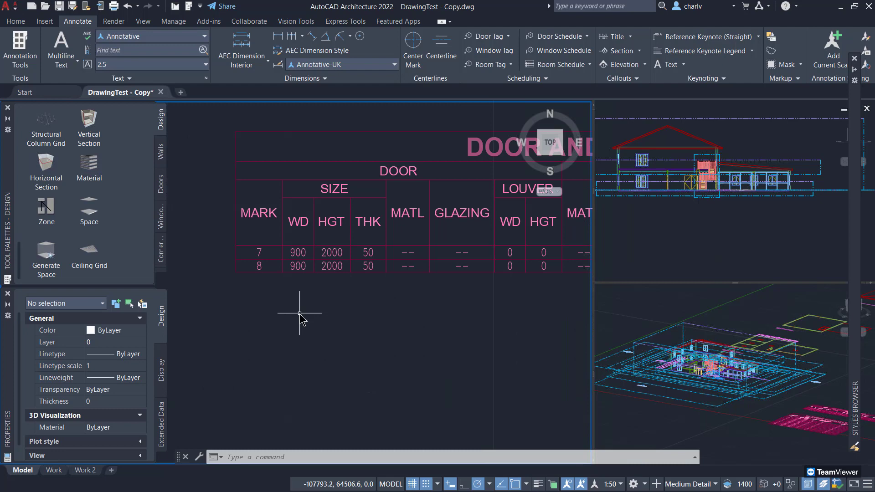
middle_drag(464, 295, 293, 307)
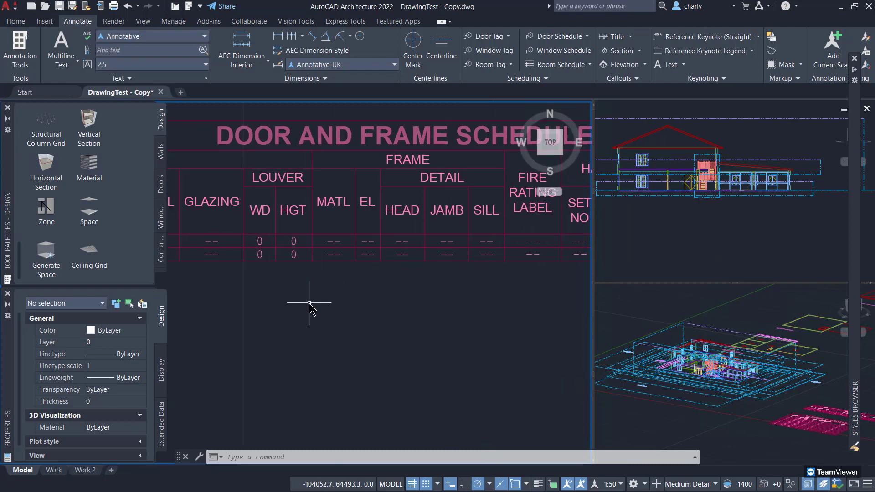
scroll(309, 302, down, 5)
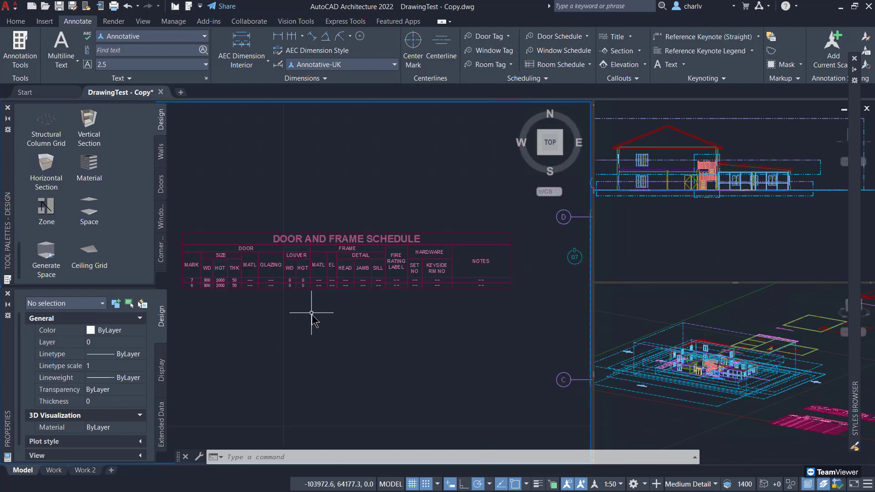
scroll(306, 336, up, 4)
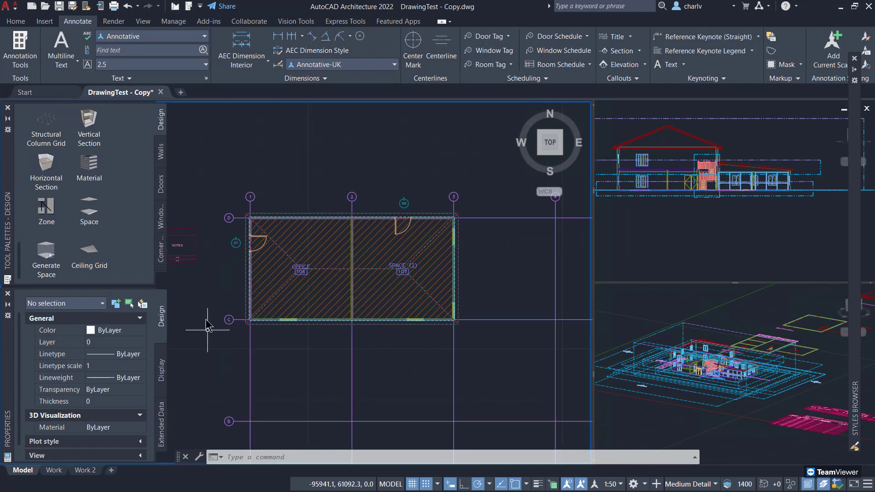
scroll(196, 299, up, 2)
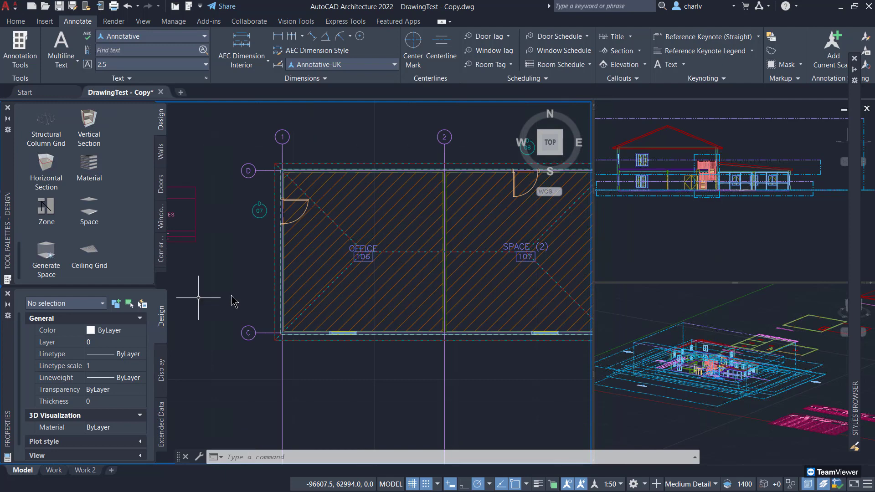
middle_drag(238, 295, 34, 290)
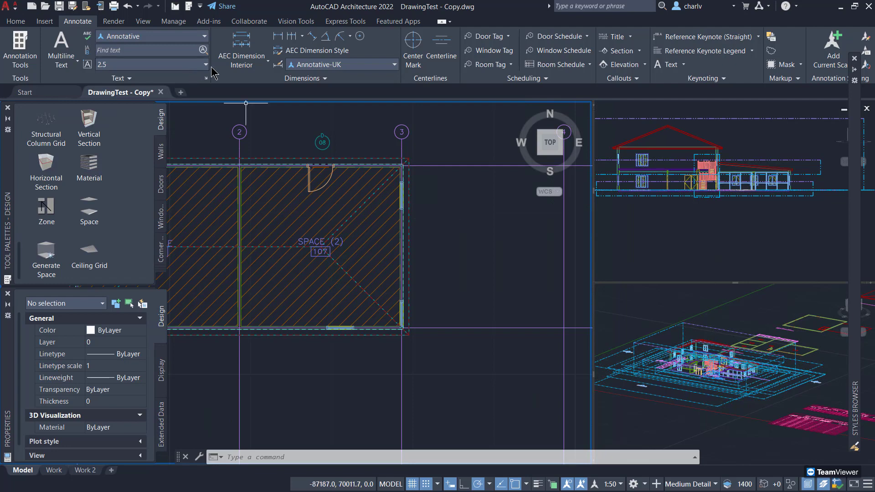
click(235, 66)
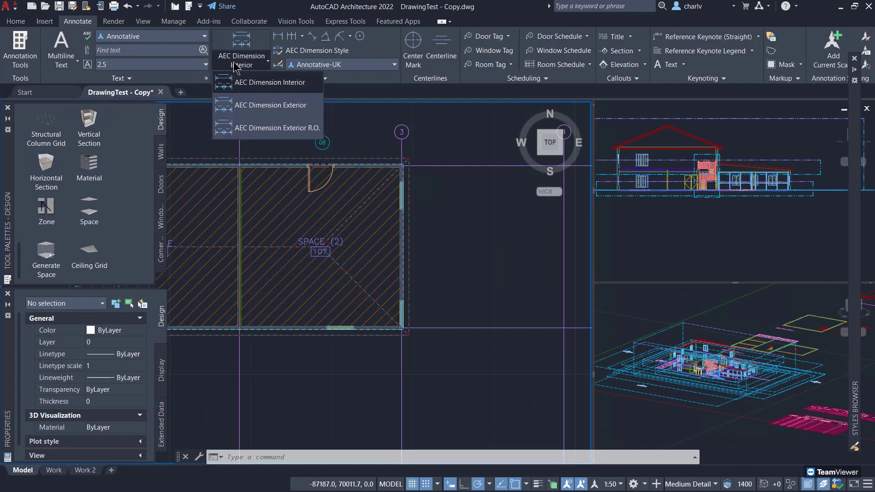
click(249, 132)
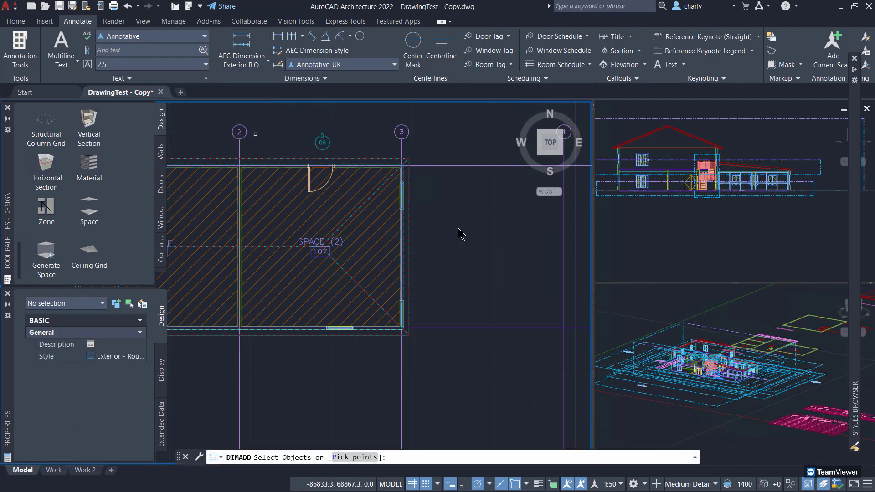
scroll(439, 202, up, 3)
scroll(379, 164, down, 2)
middle_drag(321, 175, 322, 156)
click(319, 128)
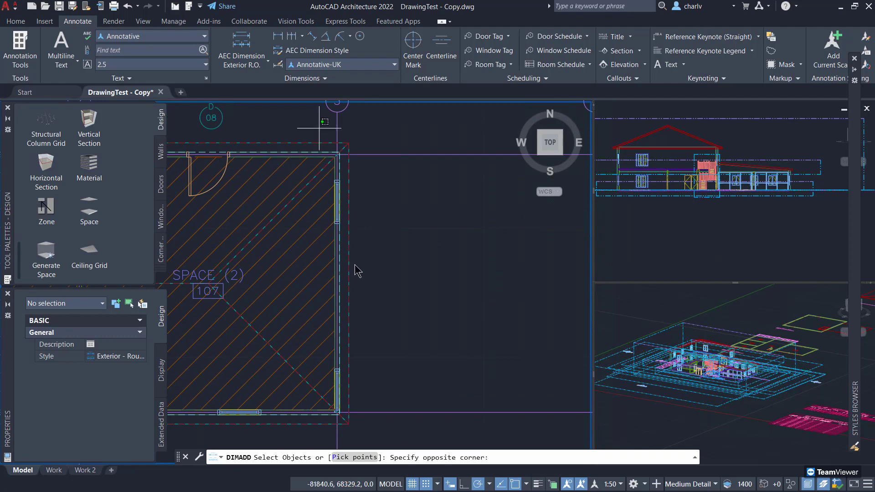
click(379, 433)
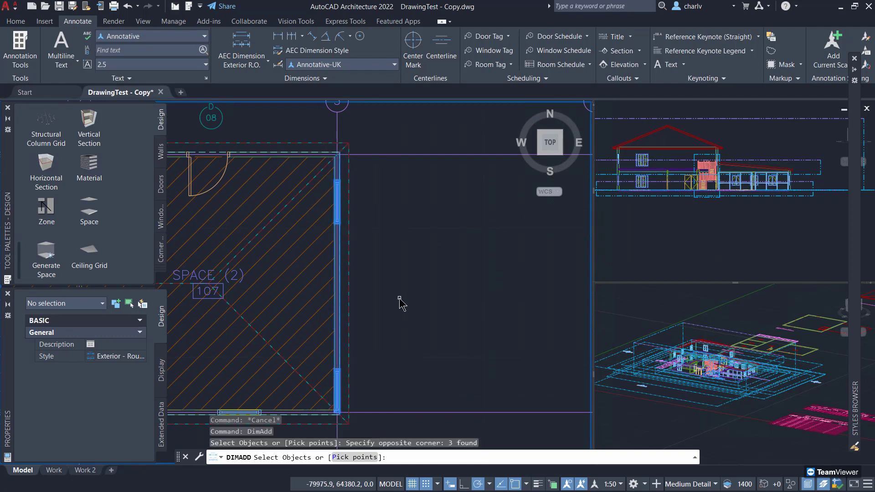
key(Return)
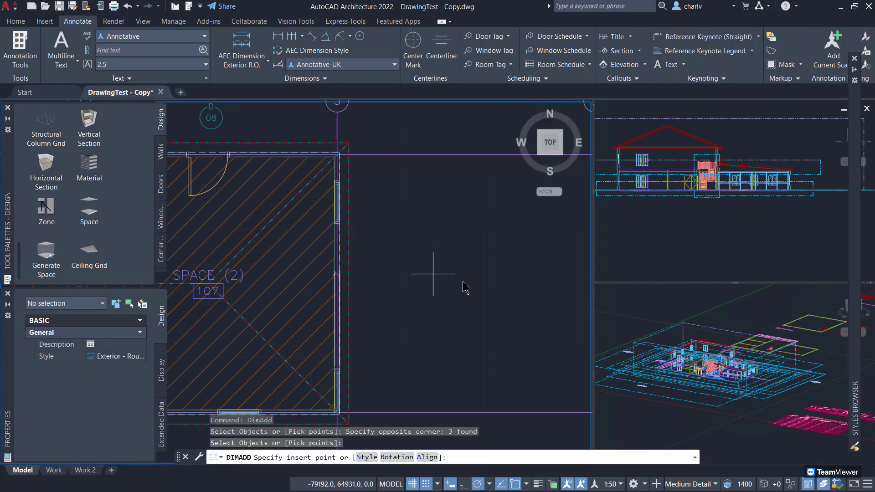
key(Escape)
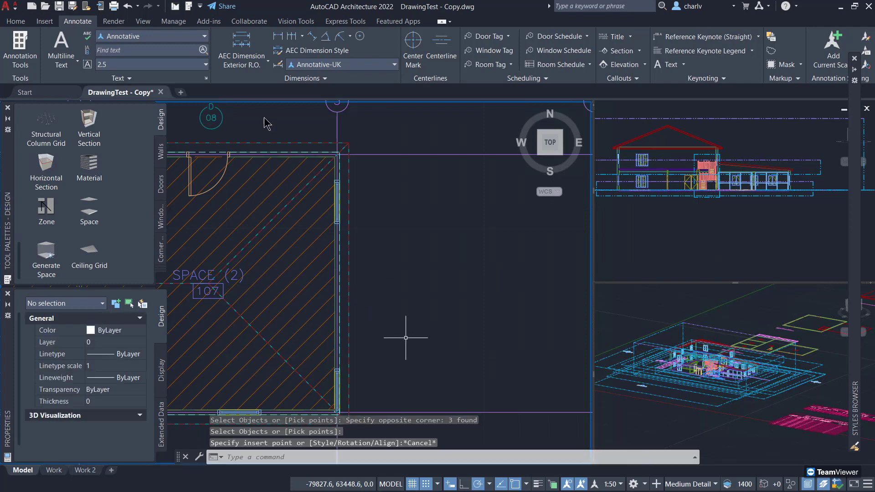
Dimension the exterior wall on grid line 3 with AEC Dimension Exterior R.O., placing the dimension chains east of the building
click(231, 59)
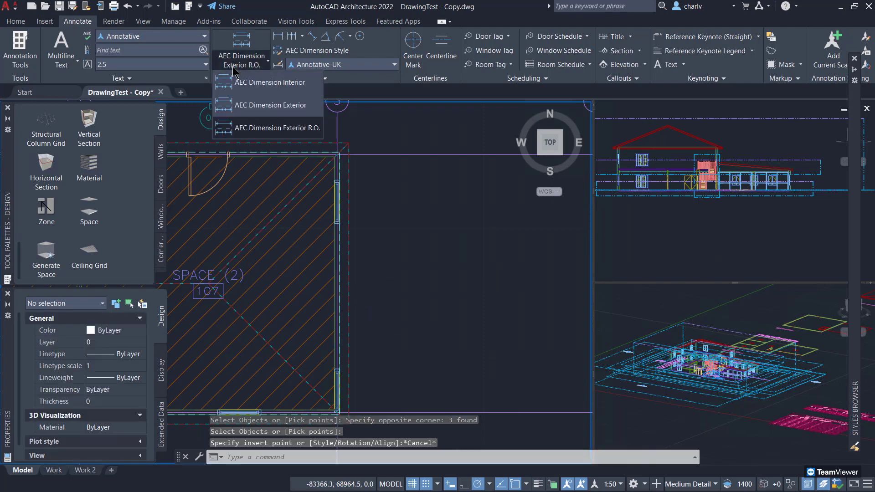
click(258, 129)
scroll(336, 196, up, 4)
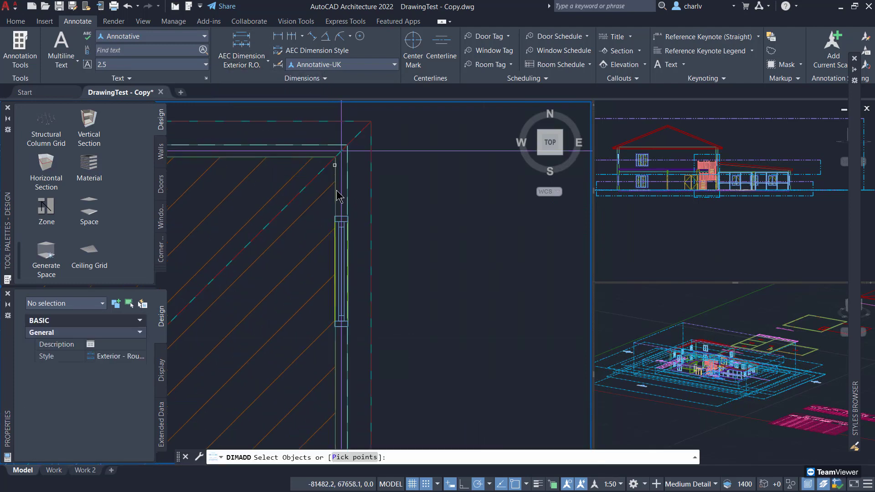
click(336, 193)
scroll(335, 193, down, 4)
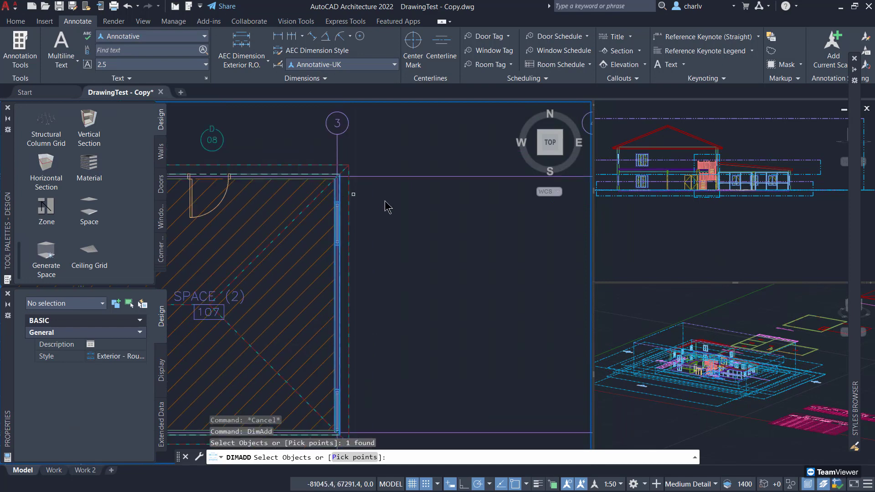
right_click(396, 207)
click(427, 213)
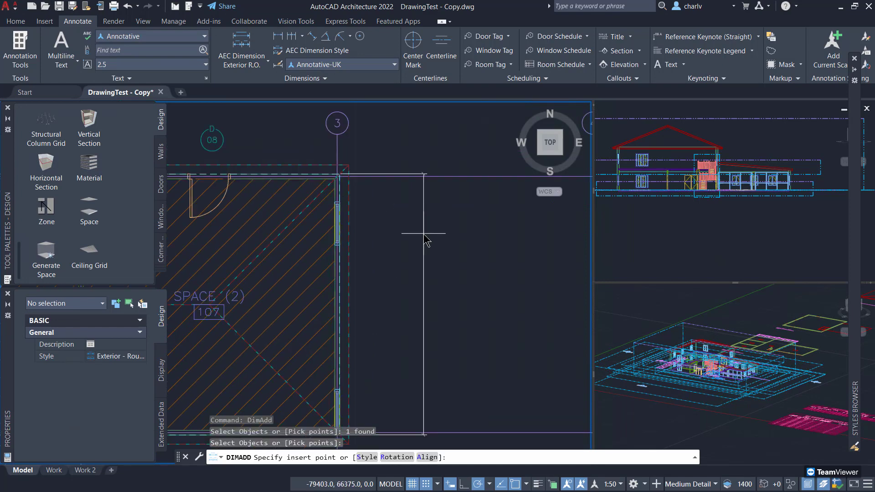
scroll(425, 235, down, 2)
scroll(424, 236, up, 2)
middle_drag(423, 233, 422, 201)
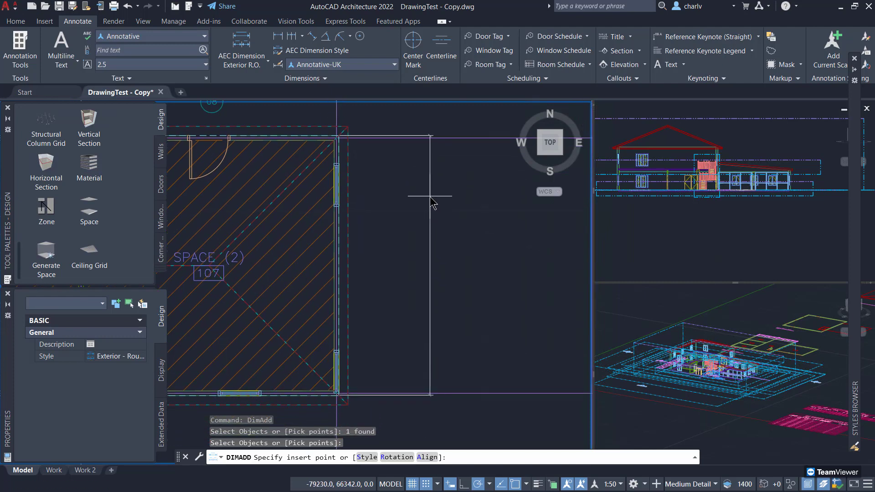
click(423, 274)
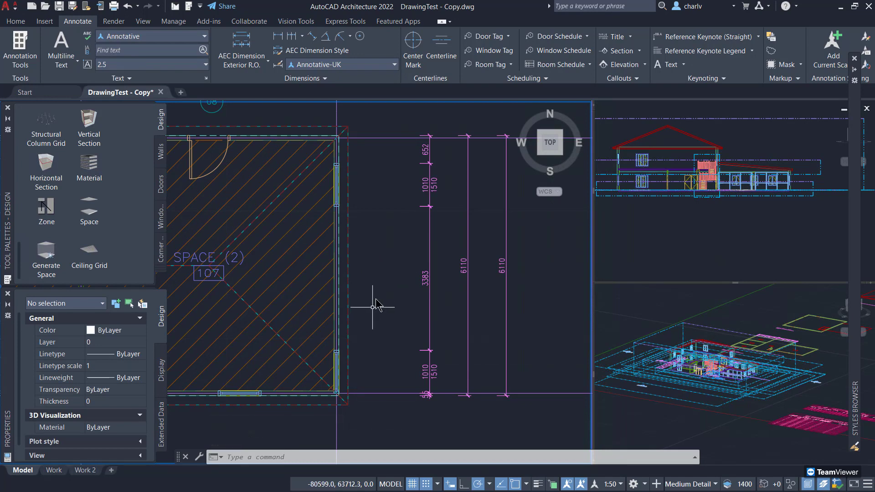
Move the southern window of the grid line 3 wall north along the wall, to about 2210 mm from the wall's southern end
click(336, 371)
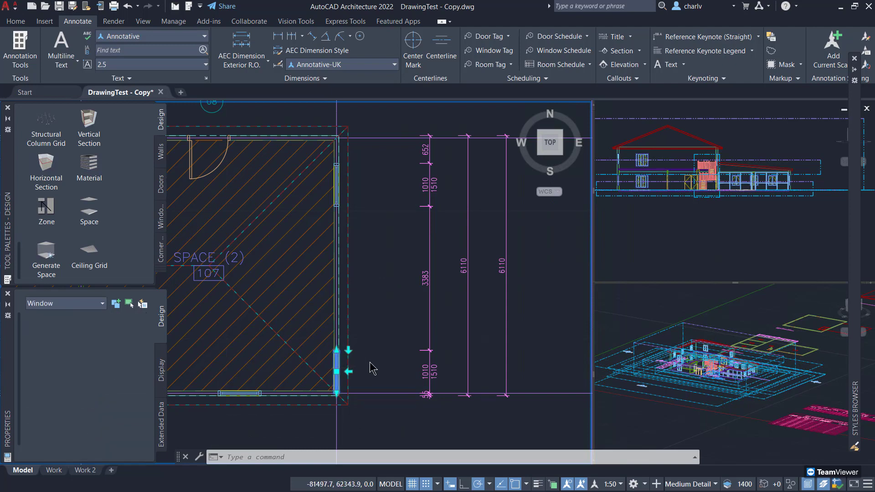
scroll(352, 373, up, 2)
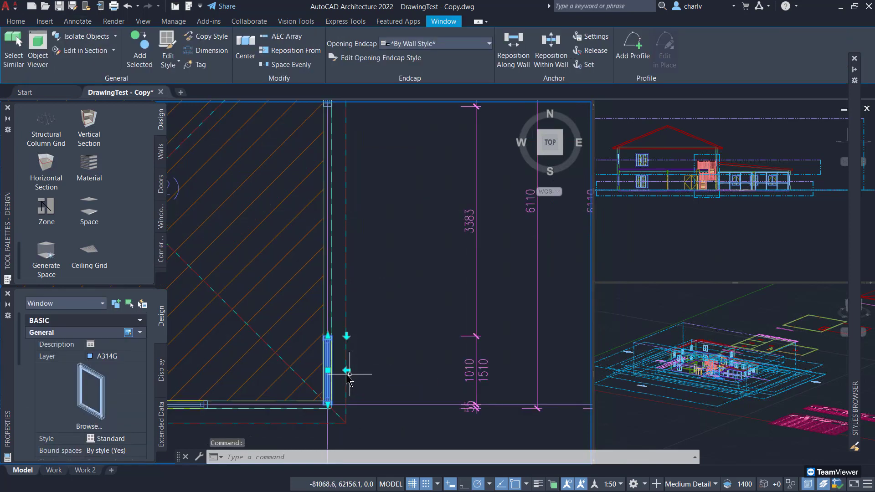
click(346, 371)
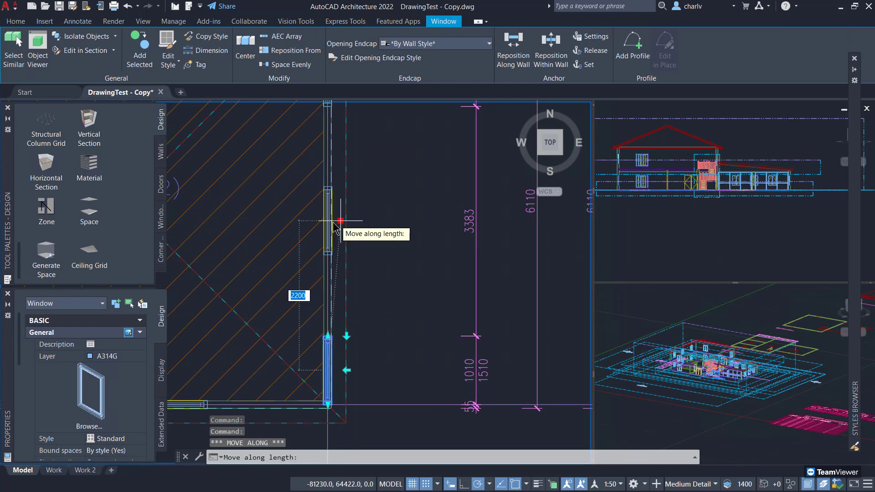
click(336, 225)
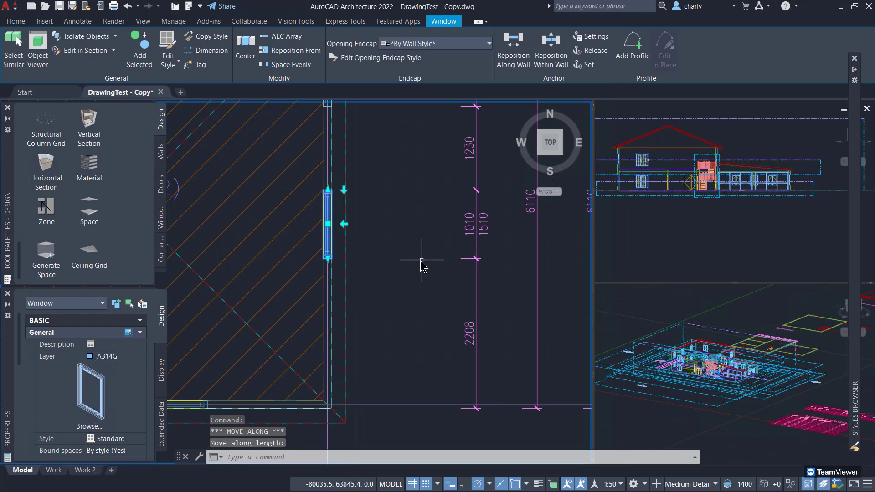
key(Escape)
key(Escape)
key(Escape)
scroll(413, 257, down, 3)
scroll(289, 362, down, 5)
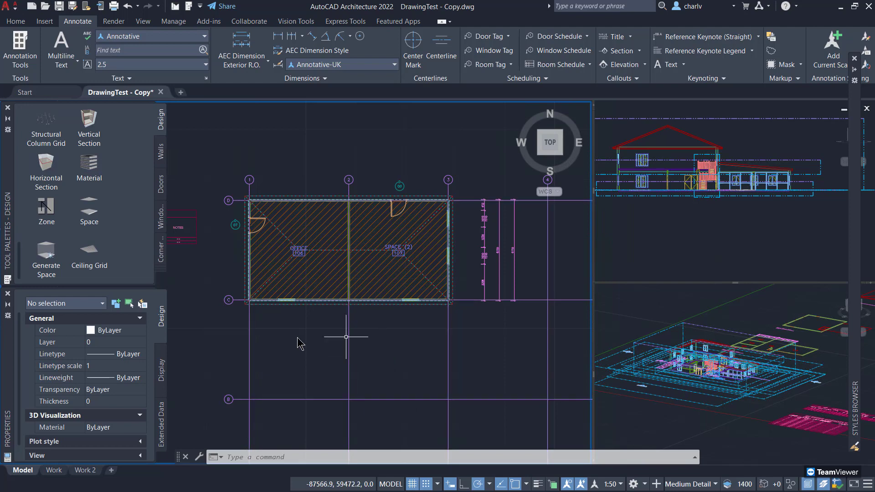
Place an Elevation callout tag north of the building on grid line 2, with its direction pointing south toward the building
middle_drag(296, 332, 501, 365)
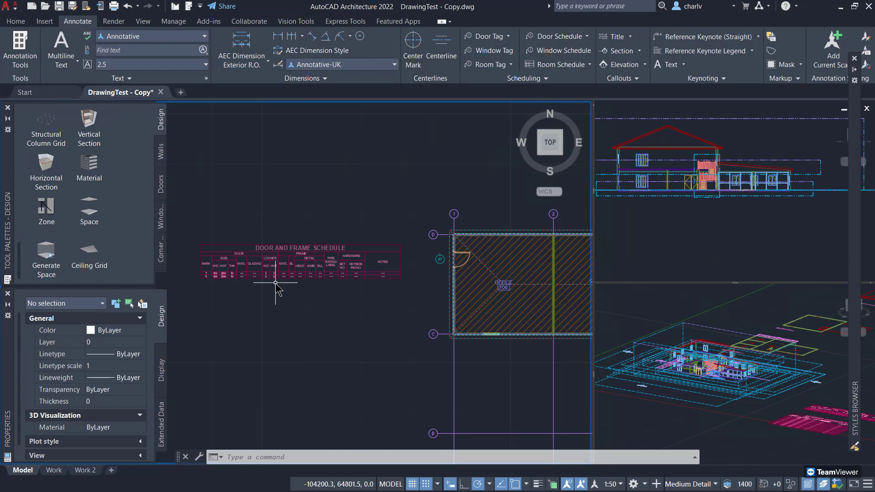
middle_drag(384, 319, 221, 317)
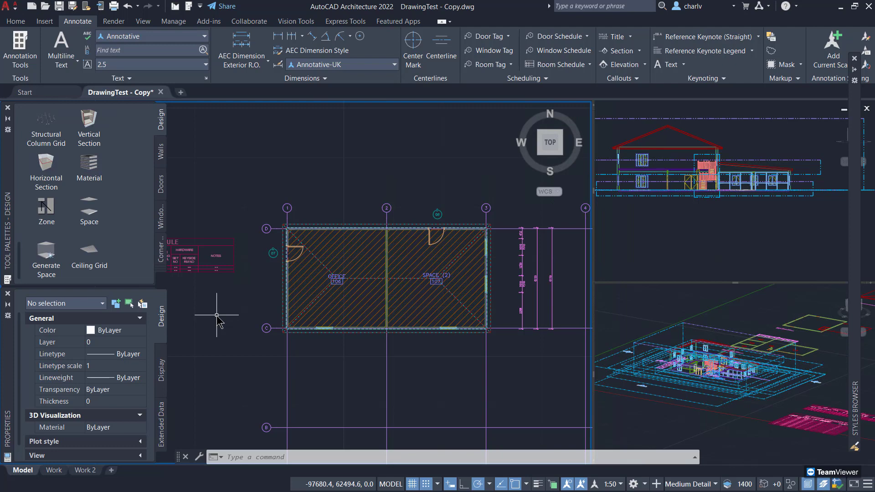
middle_drag(250, 166, 264, 252)
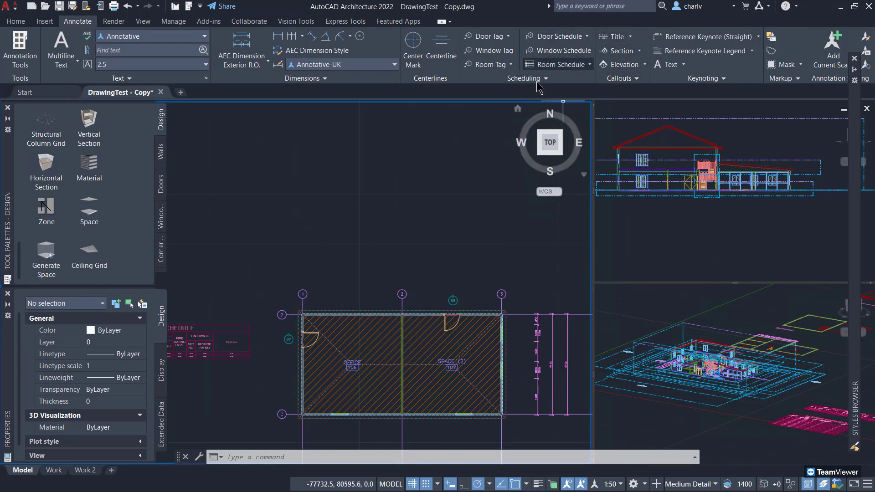
click(645, 67)
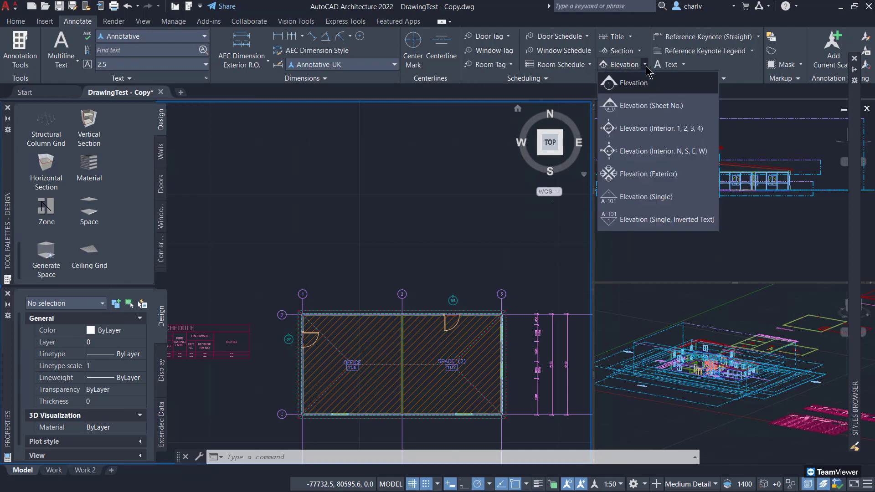
click(628, 87)
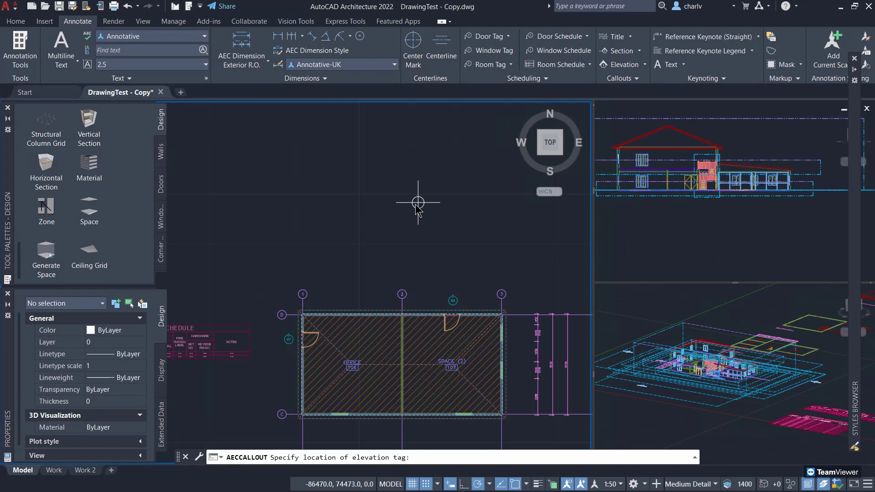
click(400, 215)
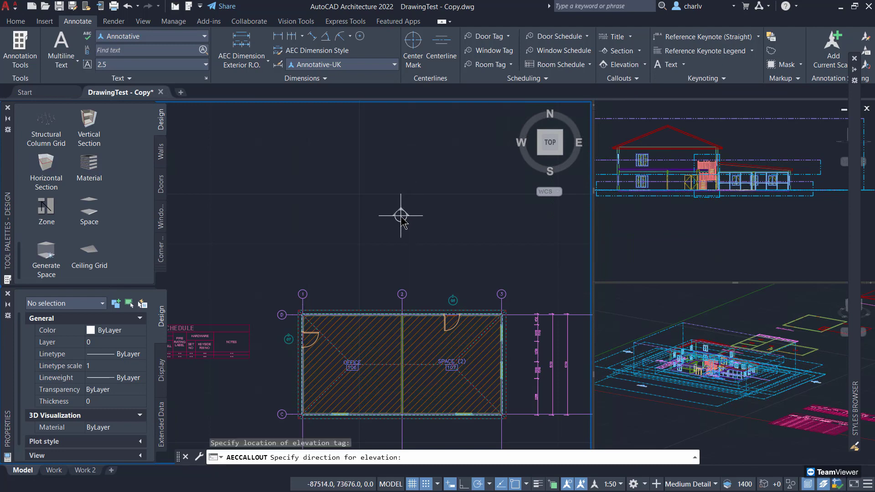
click(401, 247)
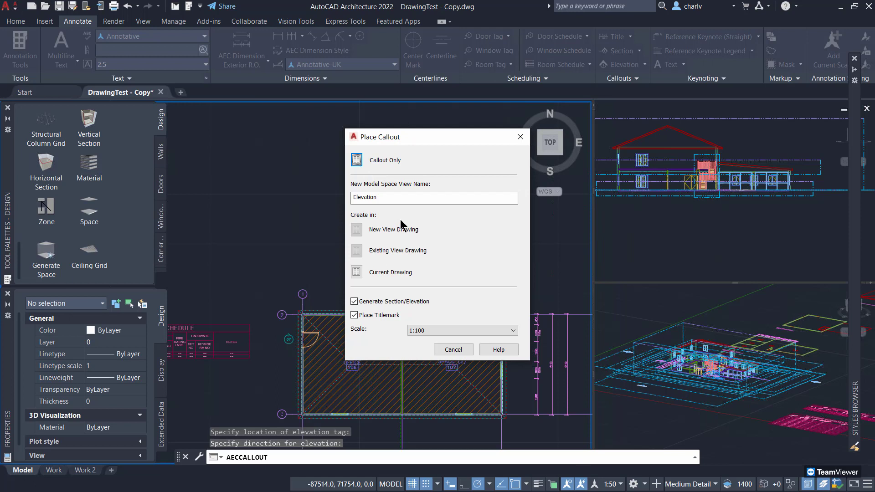
Generate the Elevation view with titlemark at 1:100 in the current drawing, enclosing the whole building in its region and inserting it north of the tag
click(356, 273)
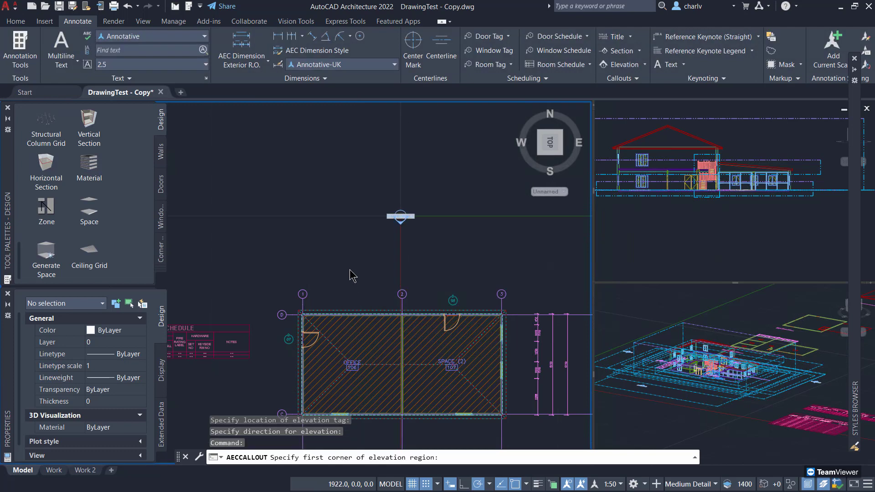
middle_drag(346, 260, 314, 148)
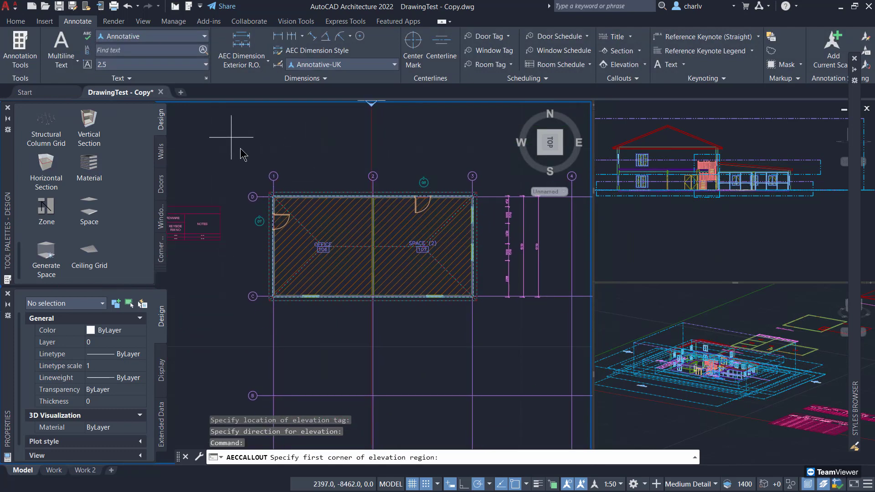
click(231, 138)
click(526, 334)
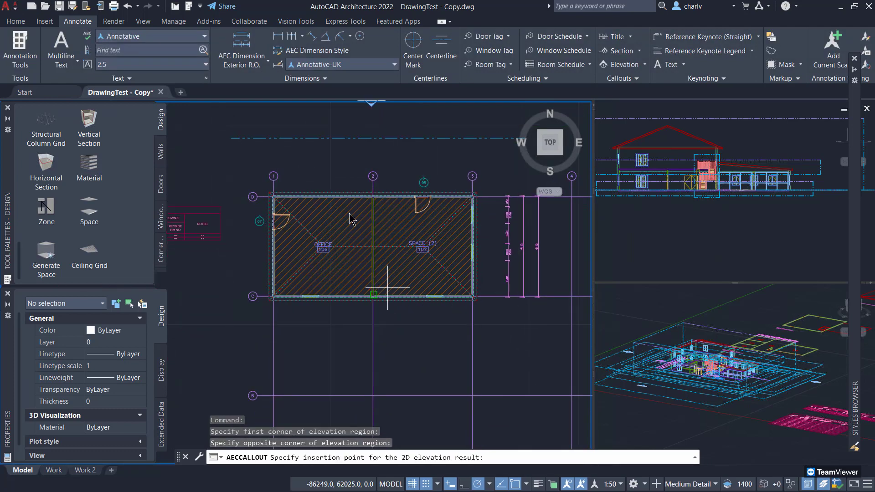
middle_drag(322, 181, 306, 308)
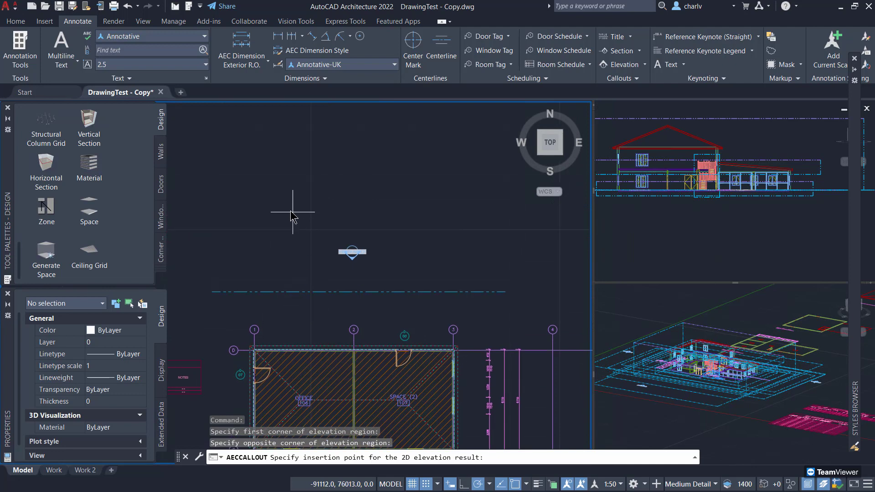
click(258, 213)
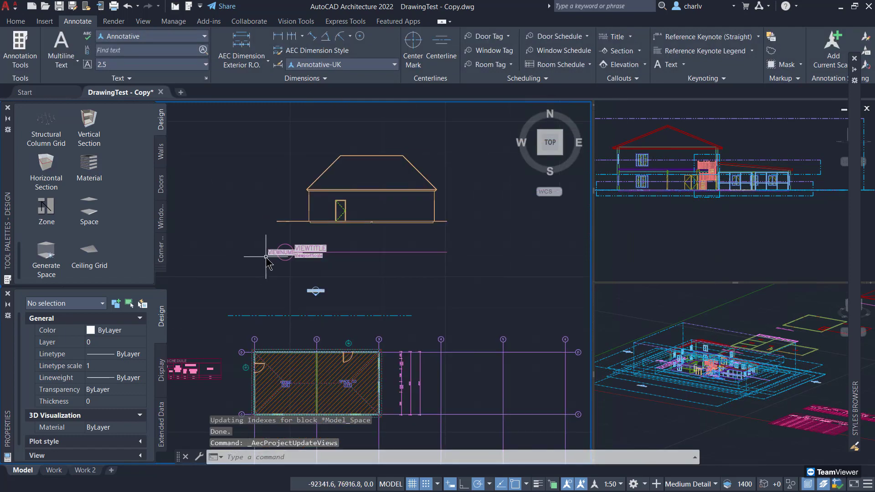
Draw a north-south section line through the office just west of grid line 2, with the section extents reaching west beyond the building
middle_drag(261, 133, 260, 225)
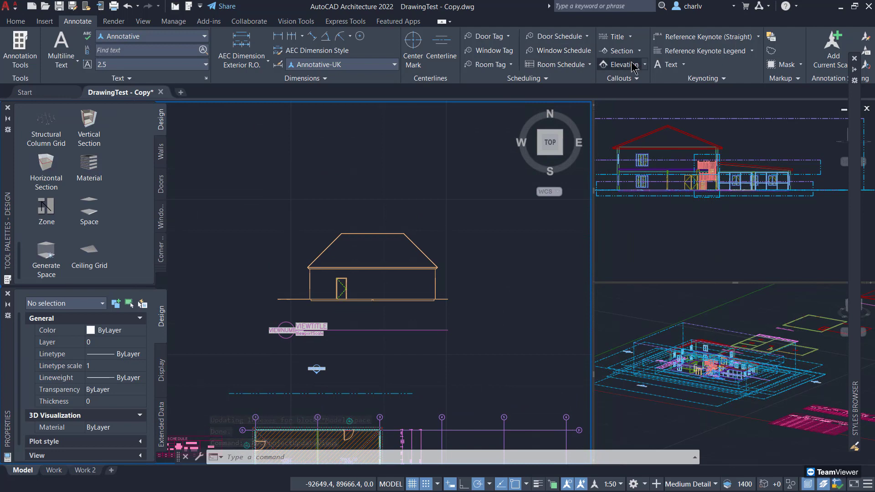
click(638, 51)
click(615, 96)
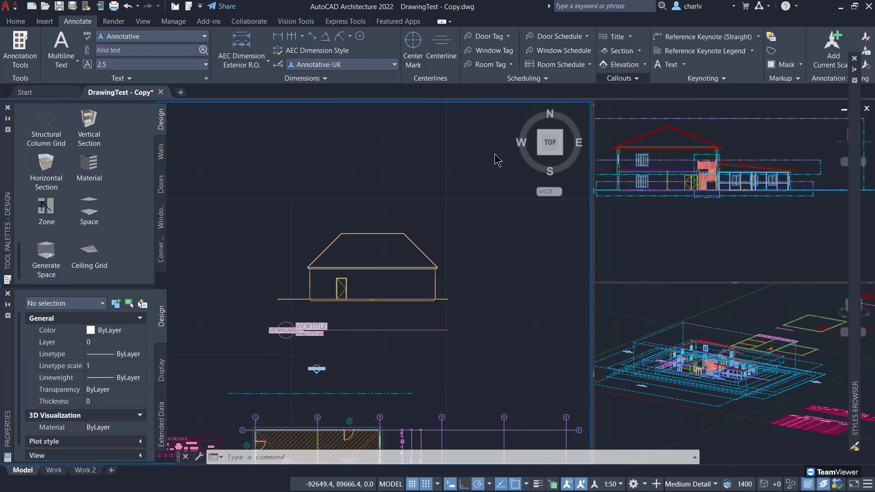
middle_drag(401, 419, 409, 210)
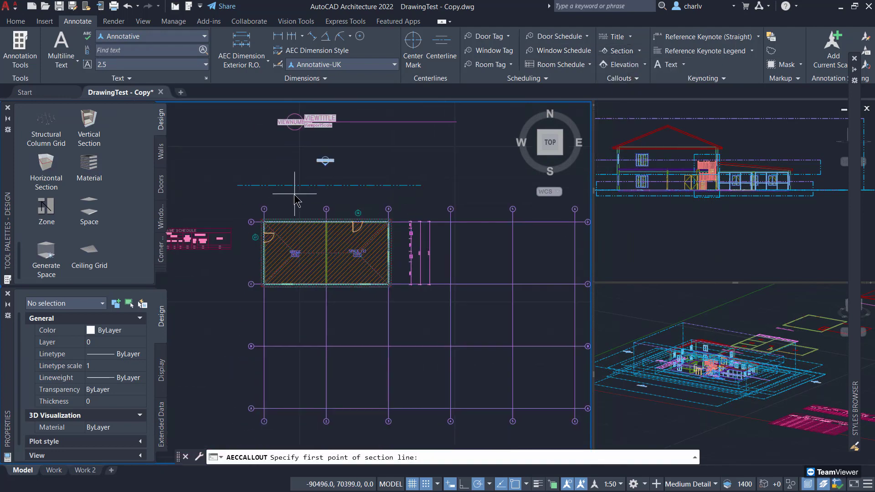
scroll(294, 191, up, 2)
click(324, 220)
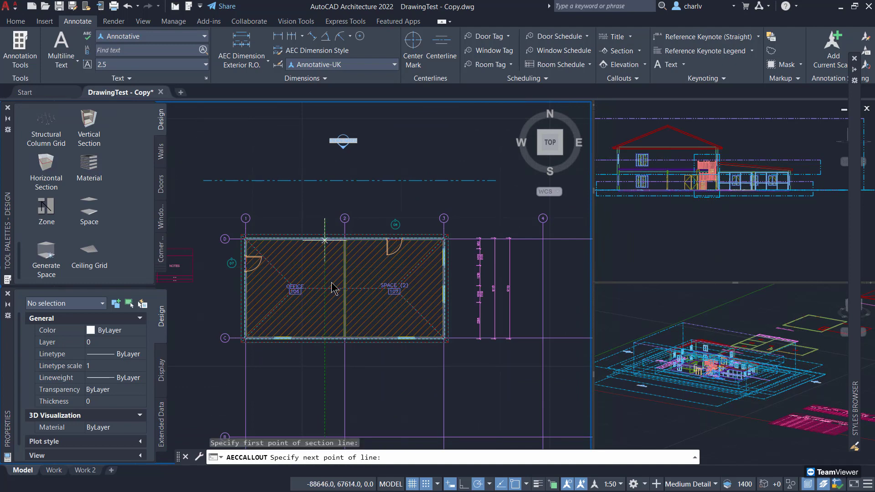
click(325, 360)
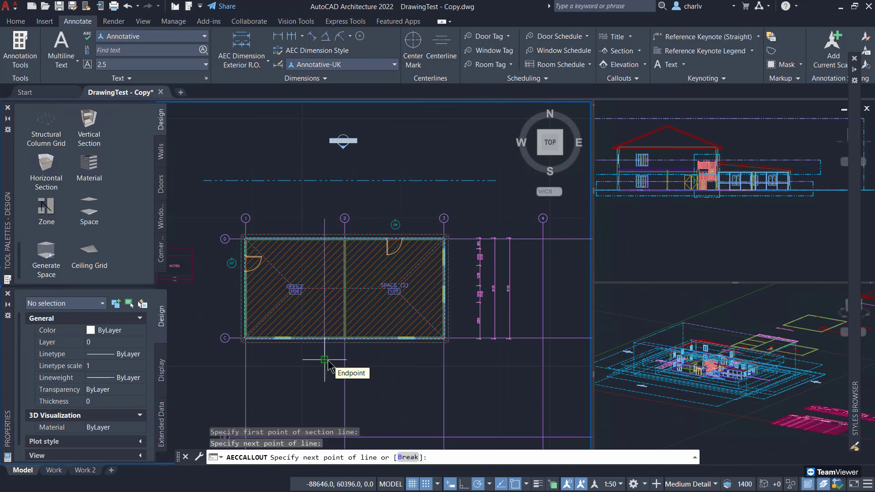
key(Return)
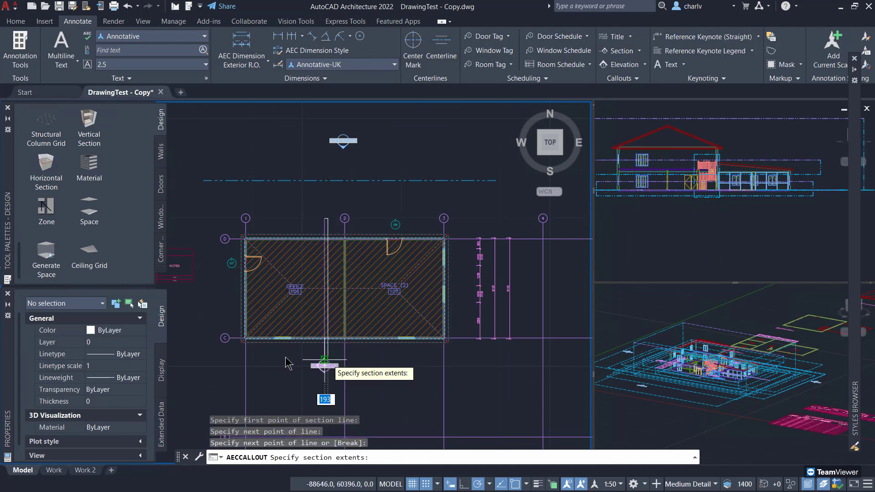
click(213, 360)
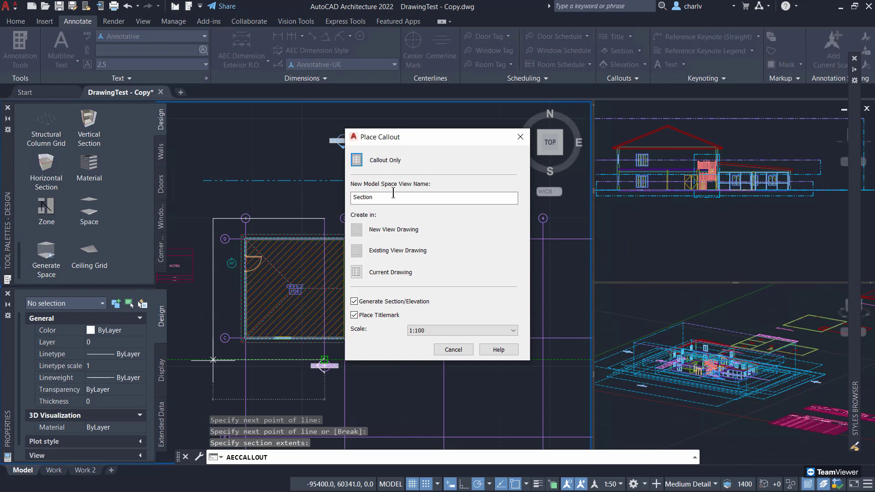
Generate the Section view with titlemark at 1:100 in the current drawing, inserting it above the elevation
click(357, 272)
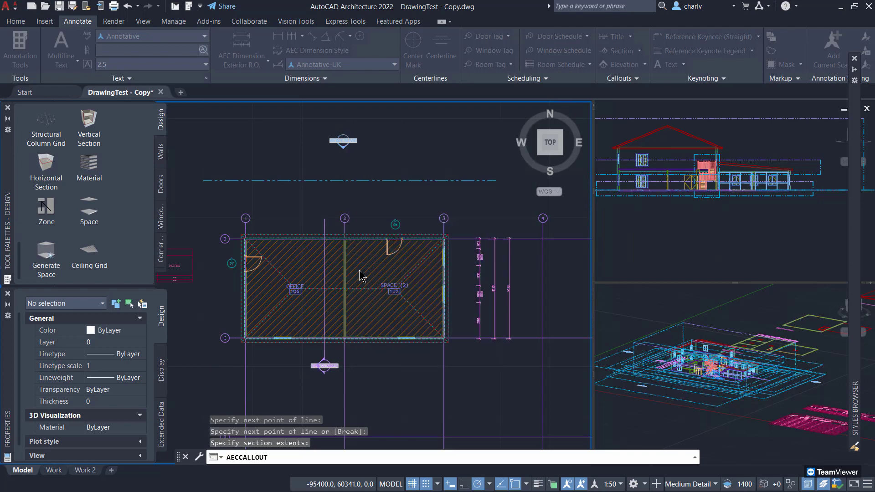
scroll(351, 191, down, 4)
middle_drag(352, 160, 314, 350)
scroll(276, 255, up, 2)
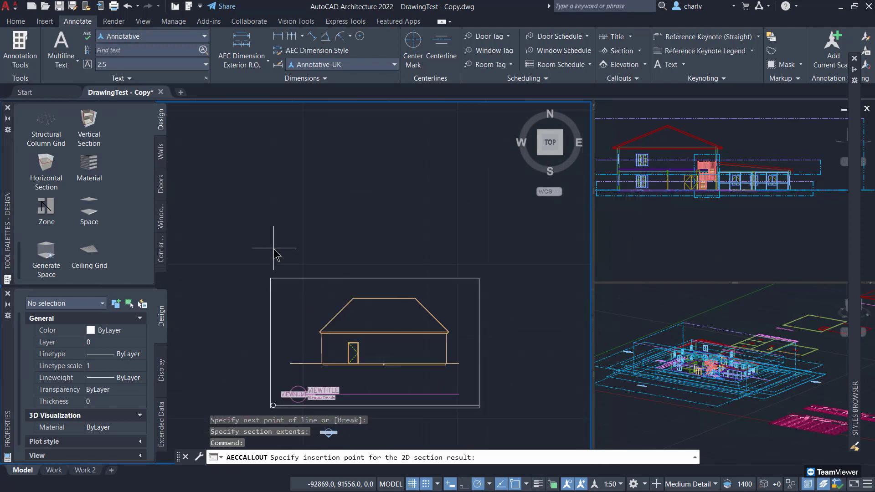
click(273, 253)
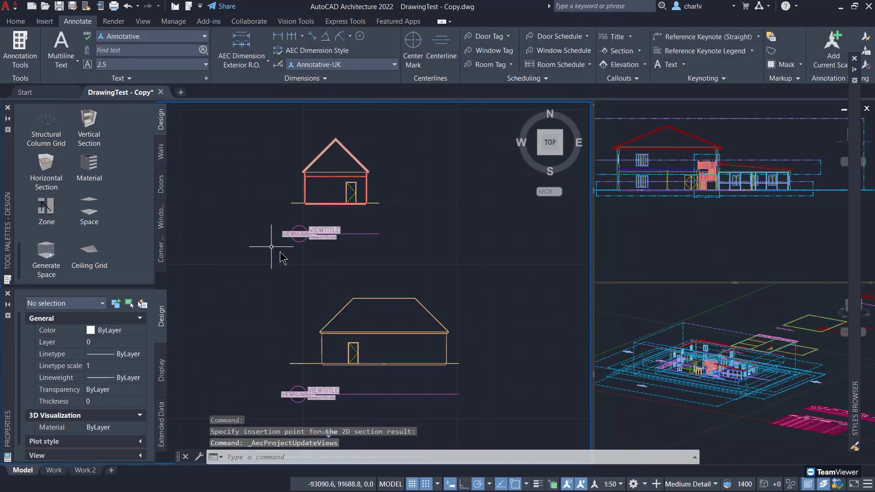
Examine the larger building's ground floor plan, focusing on the section and detail callouts around the staircase beside the Demo Room
middle_drag(642, 371, 628, 355)
middle_drag(482, 352, 511, 104)
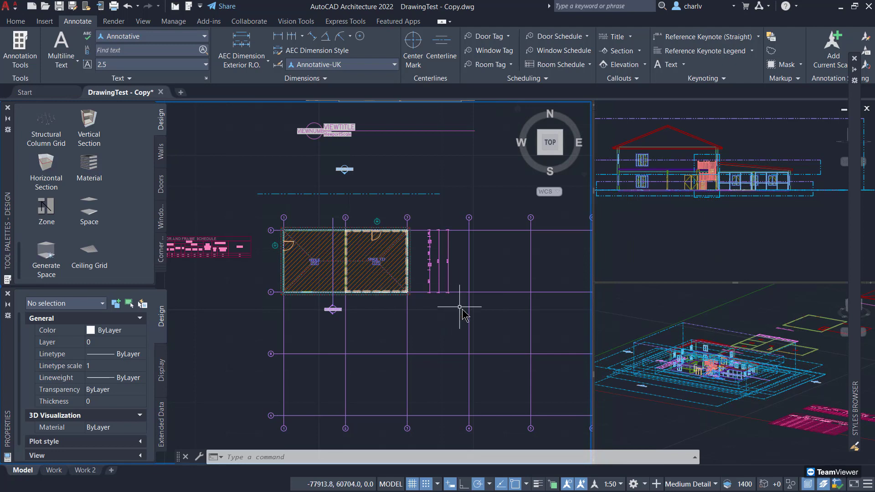
middle_drag(443, 302, 297, 289)
scroll(405, 303, down, 4)
middle_drag(434, 322, 293, 294)
scroll(390, 302, up, 2)
middle_drag(199, 291, 247, 234)
scroll(367, 290, up, 1)
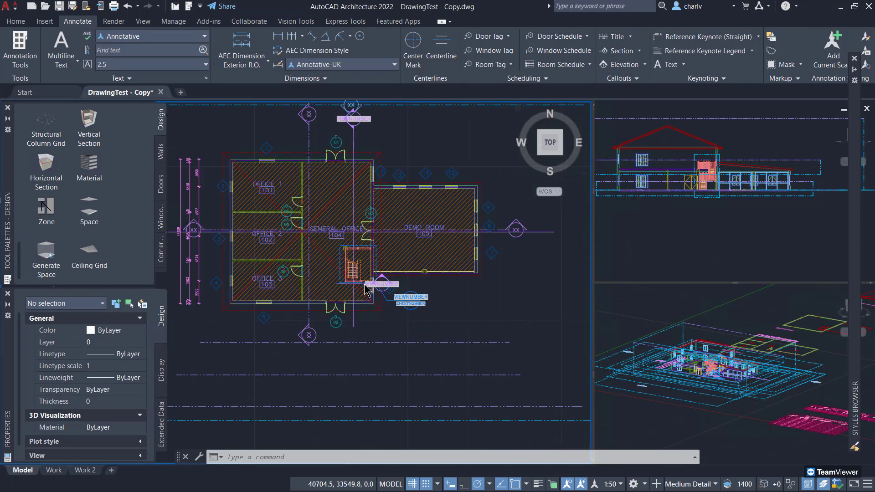
scroll(367, 289, up, 2)
middle_drag(365, 288, 458, 348)
scroll(458, 347, up, 2)
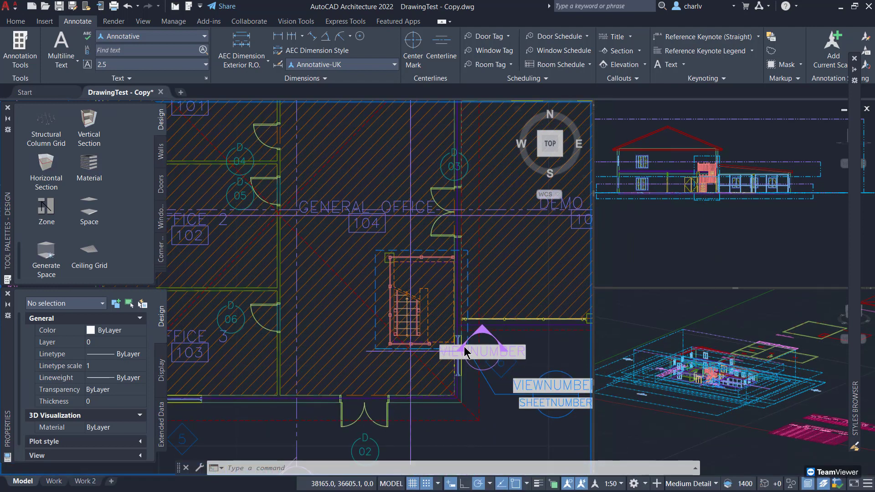
scroll(536, 354, down, 8)
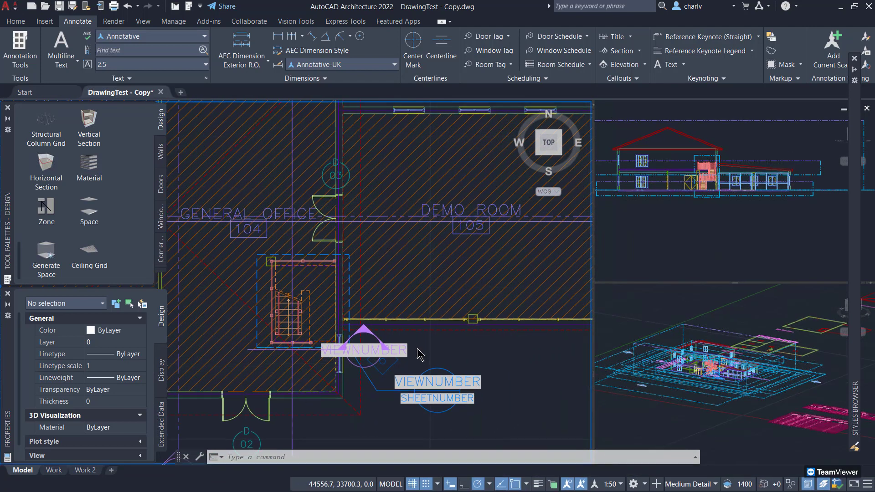
Inspect the staircase section and plan details in model space and on the Work 2 layout, returning to model space
scroll(476, 261, up, 6)
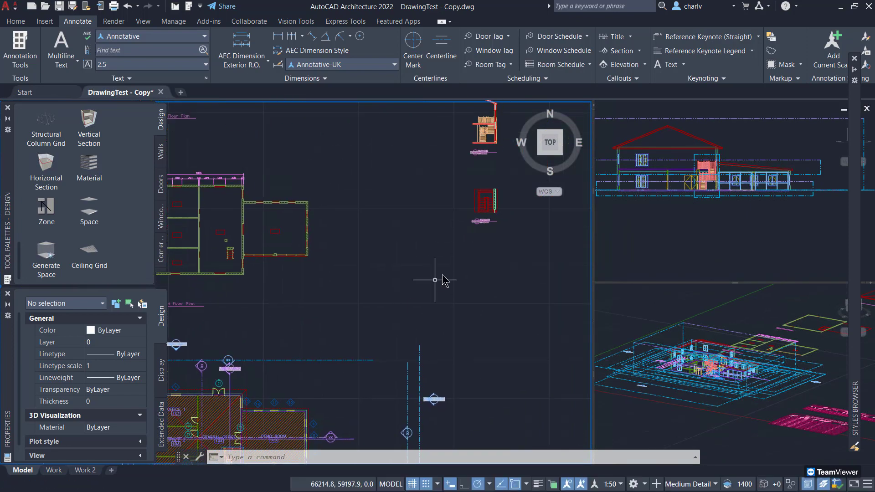
scroll(390, 221, up, 5)
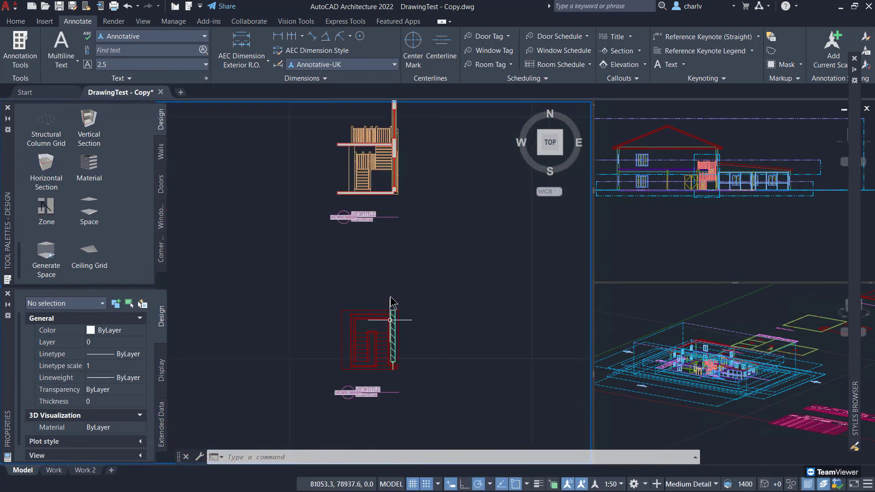
middle_drag(423, 158, 425, 476)
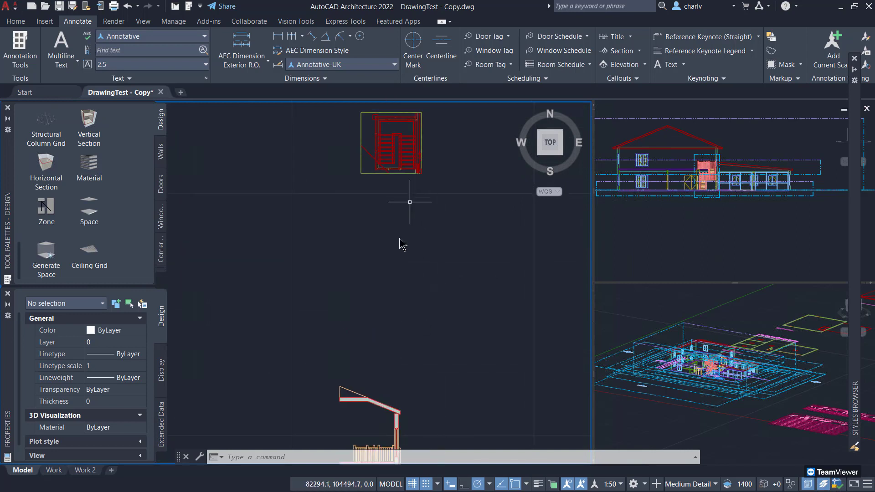
scroll(383, 310, down, 5)
middle_drag(359, 297, 416, 237)
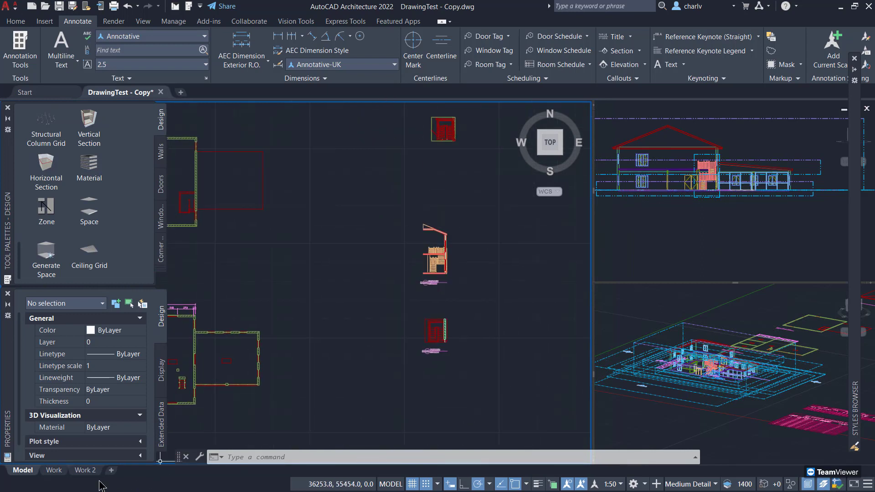
click(92, 470)
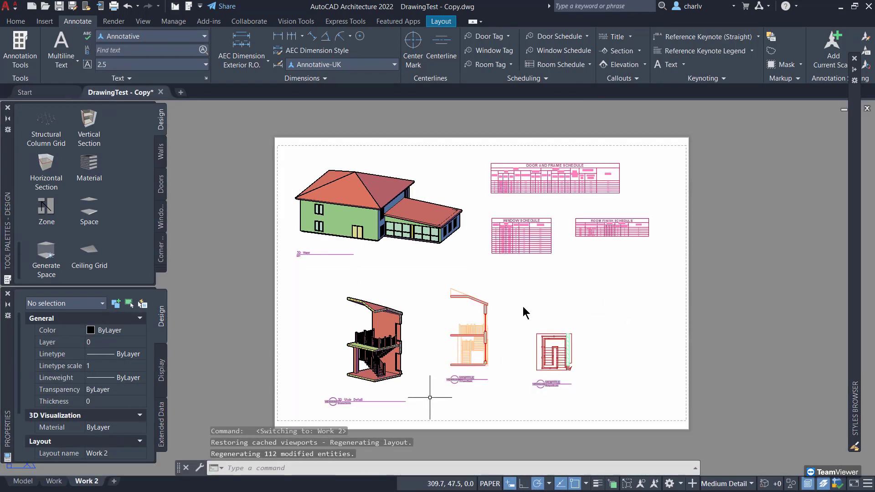
click(13, 484)
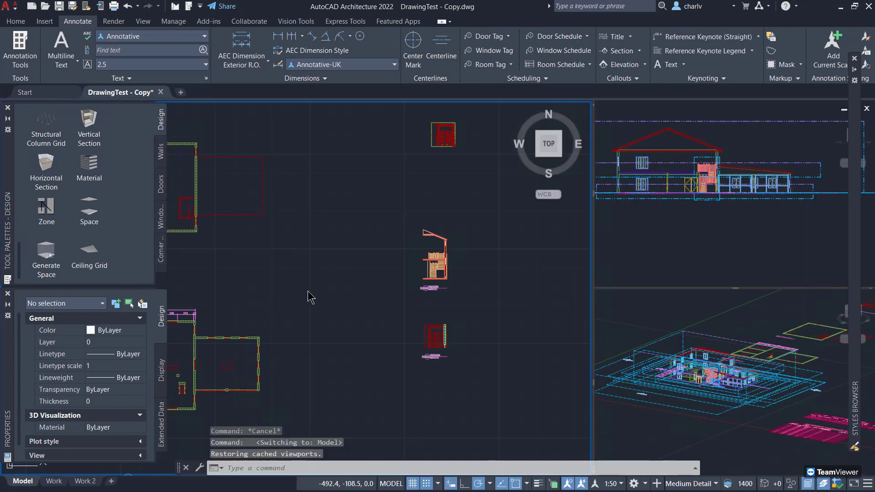
click(262, 291)
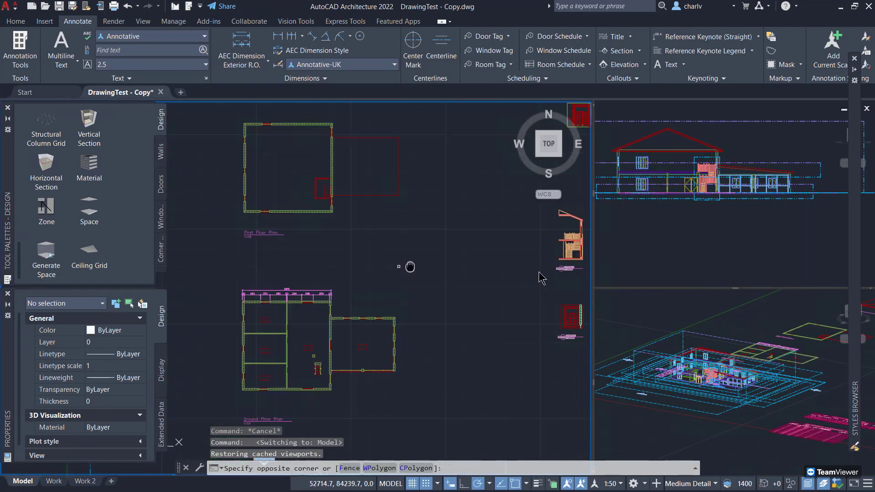
middle_drag(275, 264, 528, 245)
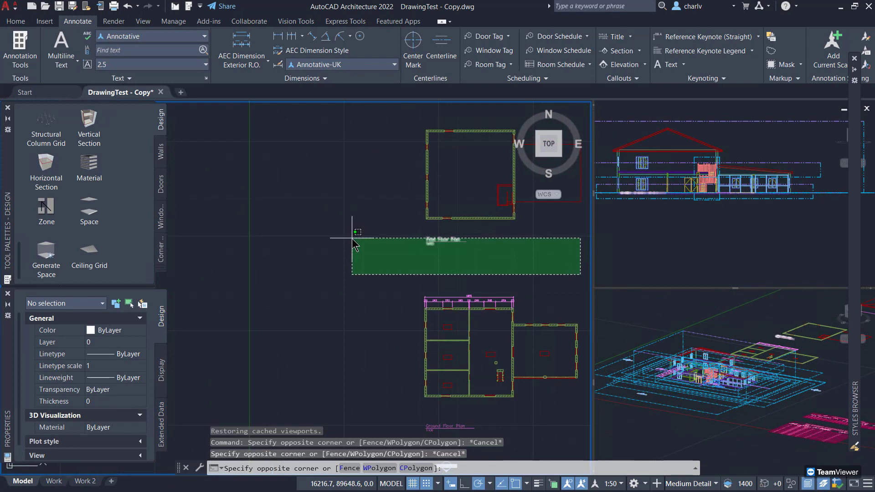
key(Escape)
key(Escape)
middle_drag(240, 342, 441, 269)
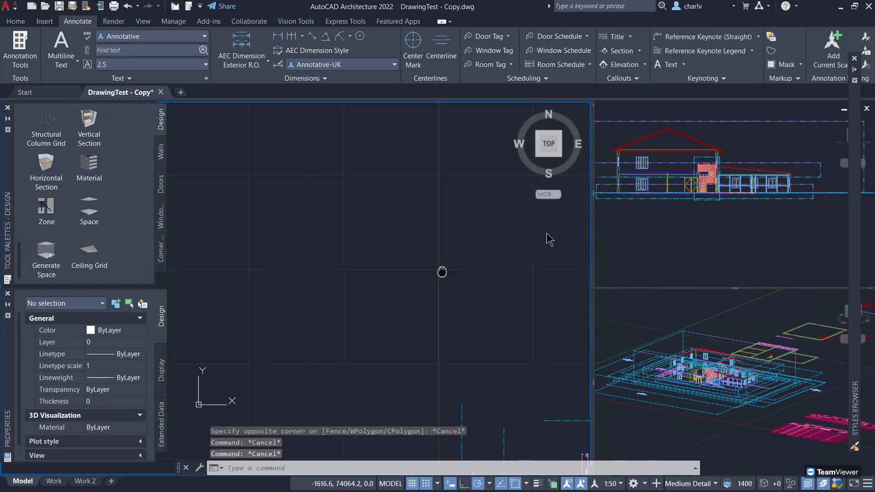
Open Layout1 and turn off the grid inside its viewport, returning to paper space
middle_drag(255, 277, 531, 293)
scroll(463, 245, up, 2)
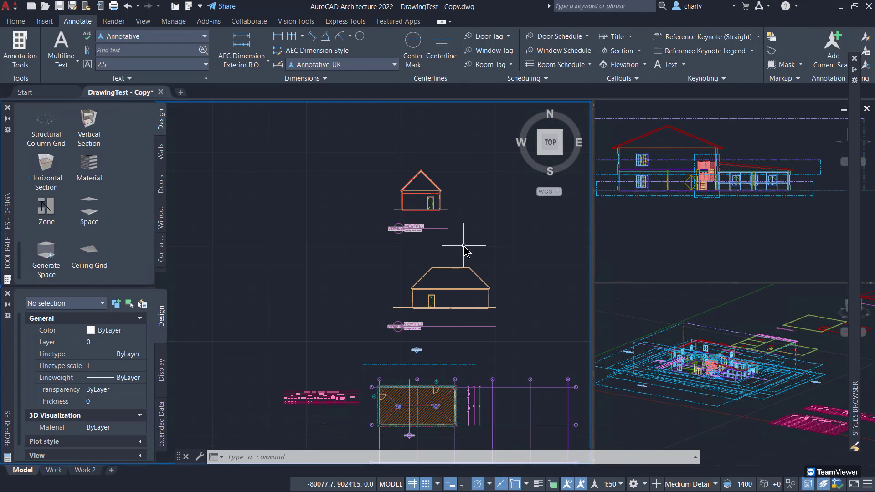
middle_drag(472, 248, 350, 181)
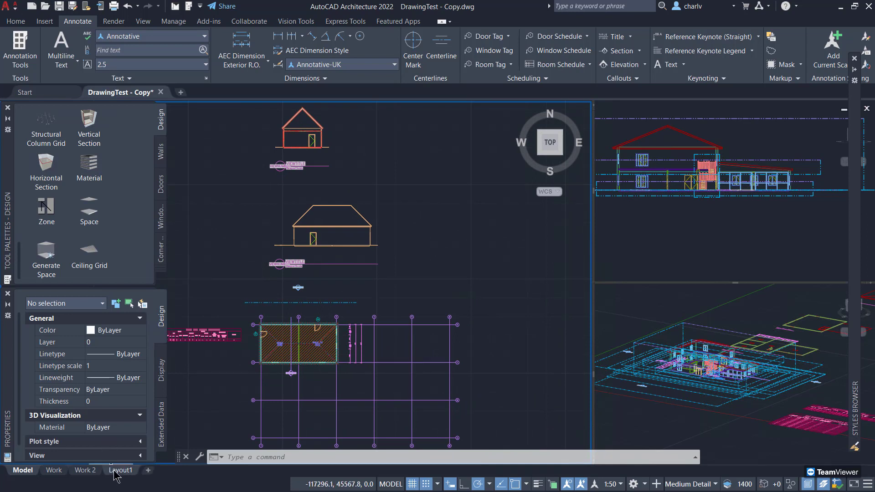
click(113, 471)
click(131, 470)
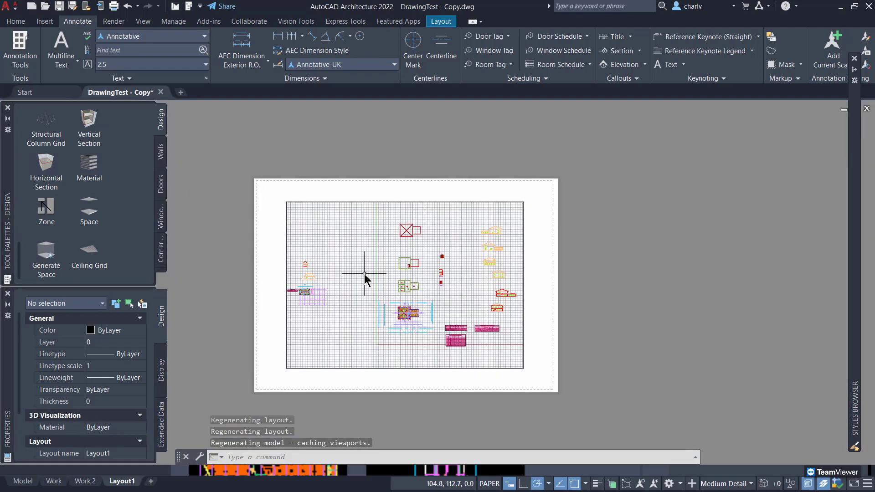
click(366, 250)
click(367, 252)
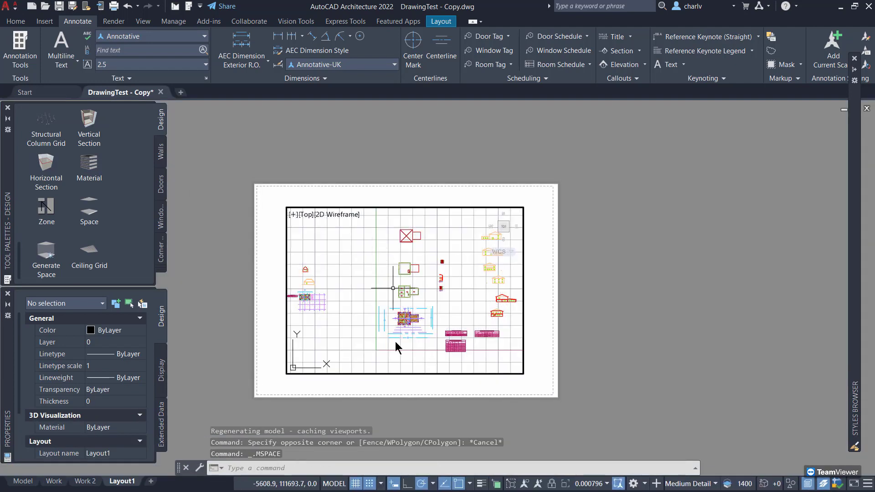
click(355, 483)
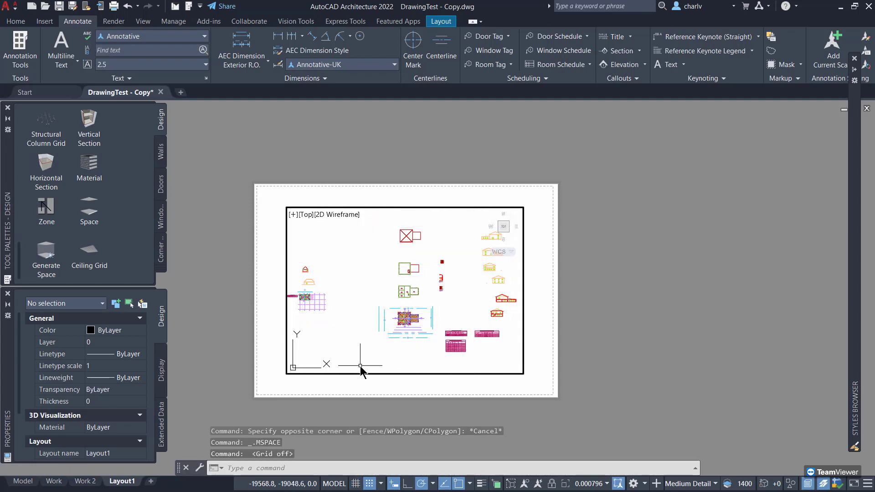
double_click(366, 386)
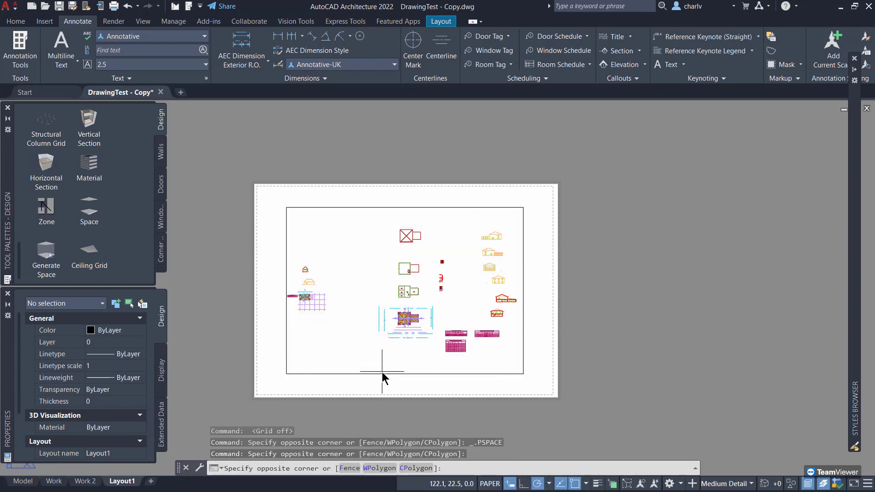
Shrink the viewport to the upper-left part of the sheet by stretching its lower-right corner to about (134, 105)
click(376, 374)
scroll(374, 380, up, 2)
middle_drag(374, 378, 407, 407)
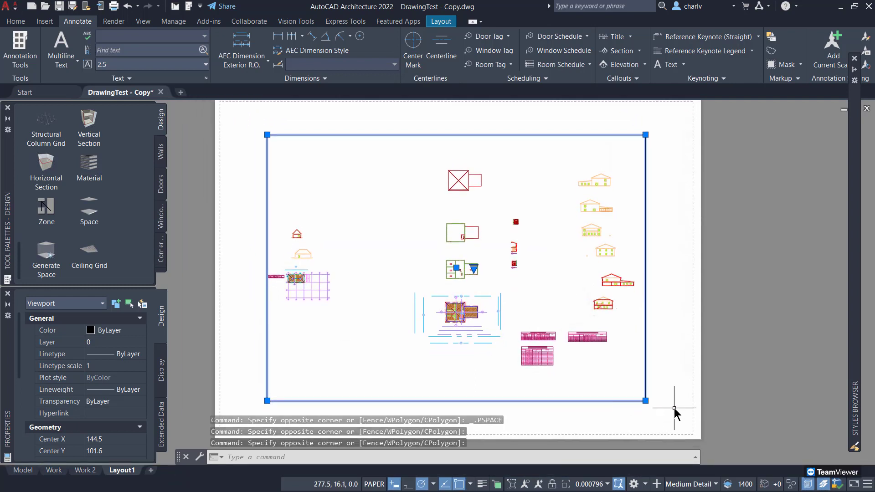
click(645, 400)
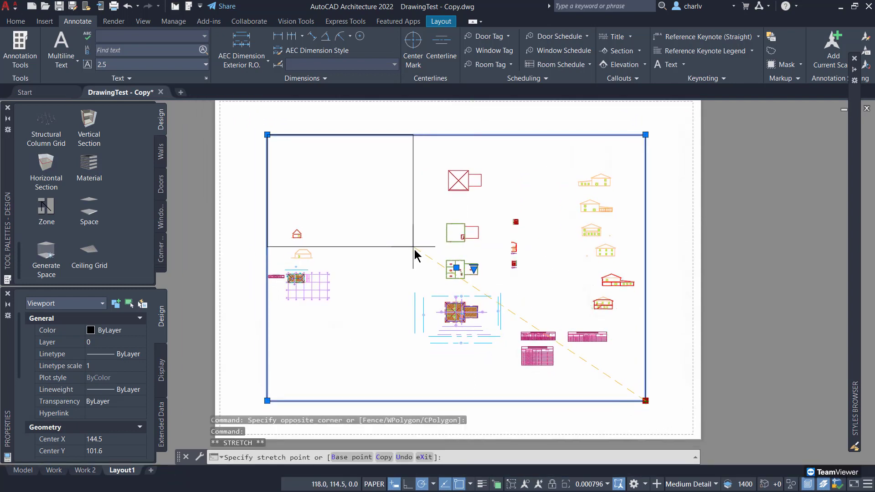
click(438, 262)
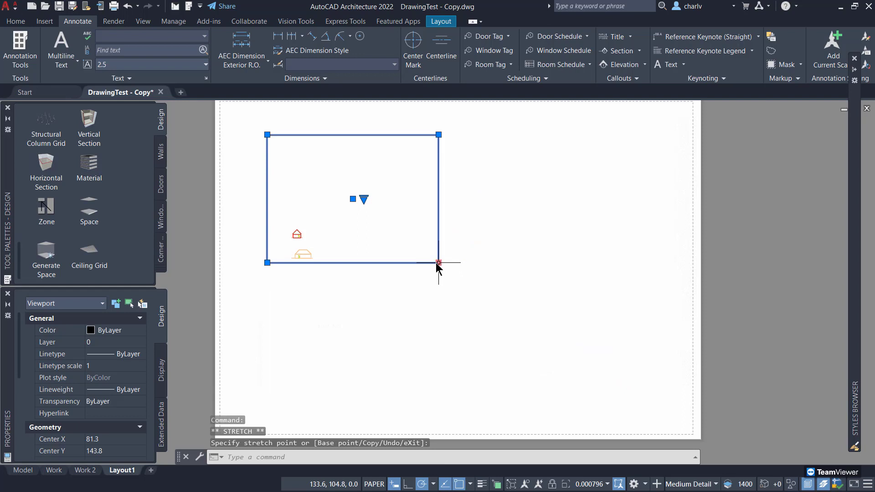
Frame the small building's plan inside the reduced viewport and return to paper space
double_click(313, 223)
middle_drag(313, 222, 358, 151)
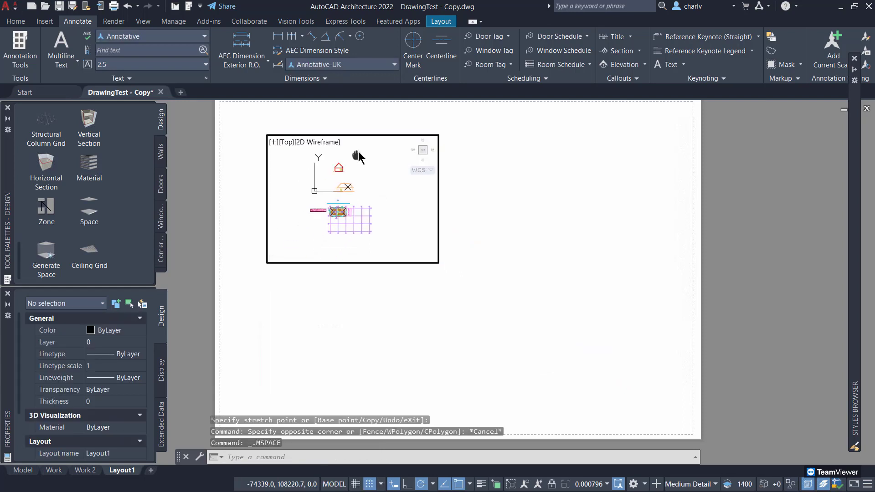
scroll(349, 204, up, 6)
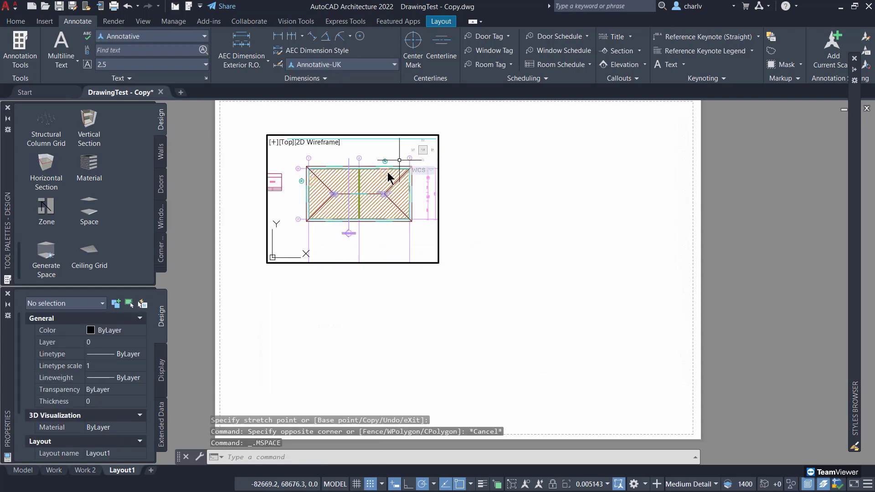
scroll(381, 172, down, 3)
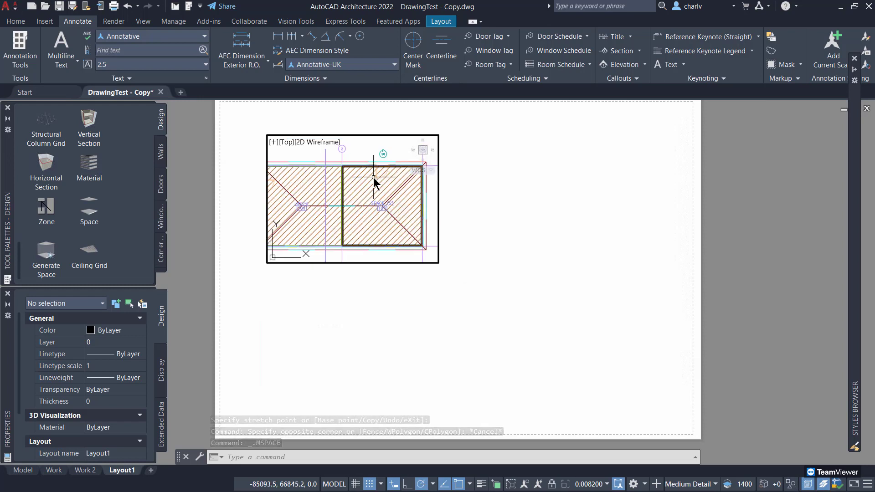
middle_drag(369, 180, 357, 182)
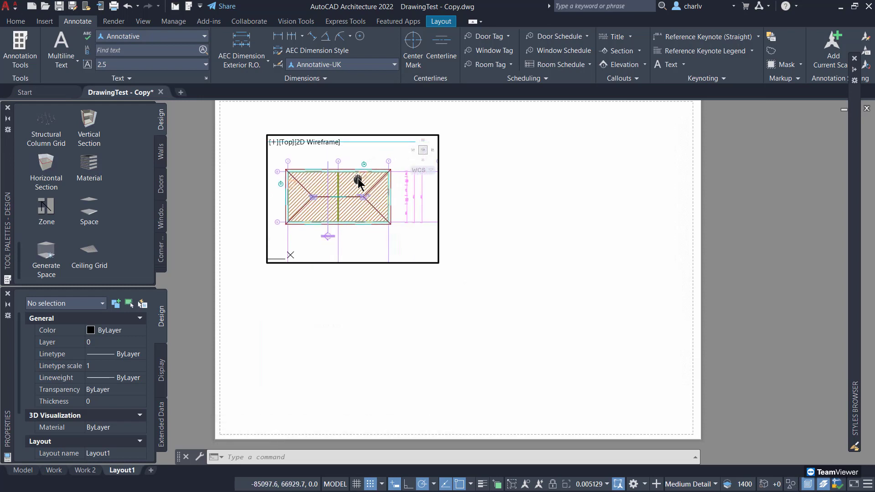
double_click(502, 202)
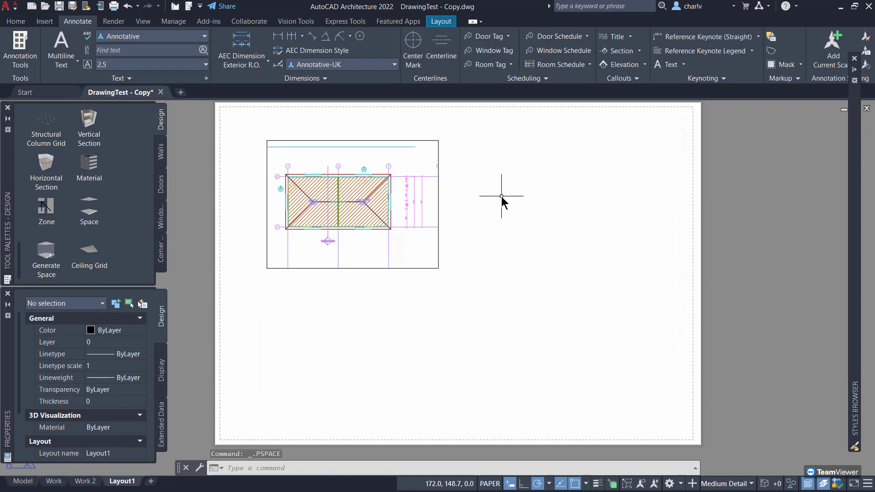
Copy the plan viewport to the empty area beside it, level with the original
text(co)
key(Return)
click(401, 254)
click(368, 288)
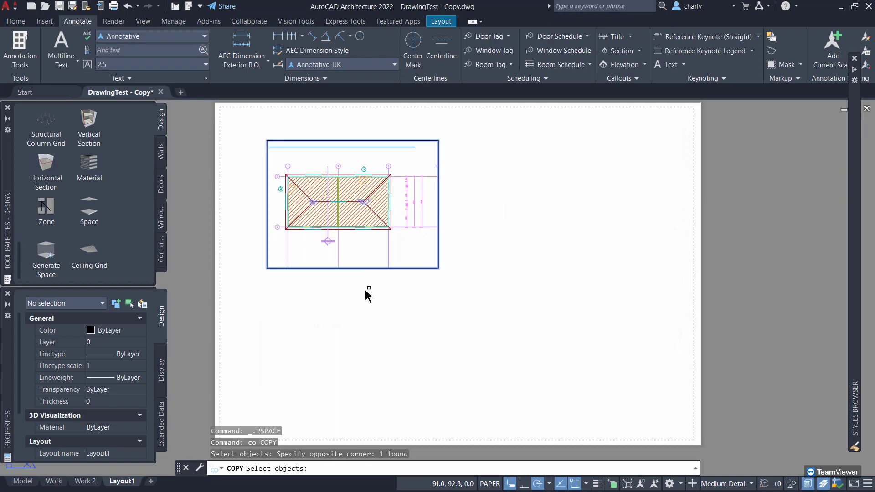
key(Return)
right_click(319, 292)
click(333, 297)
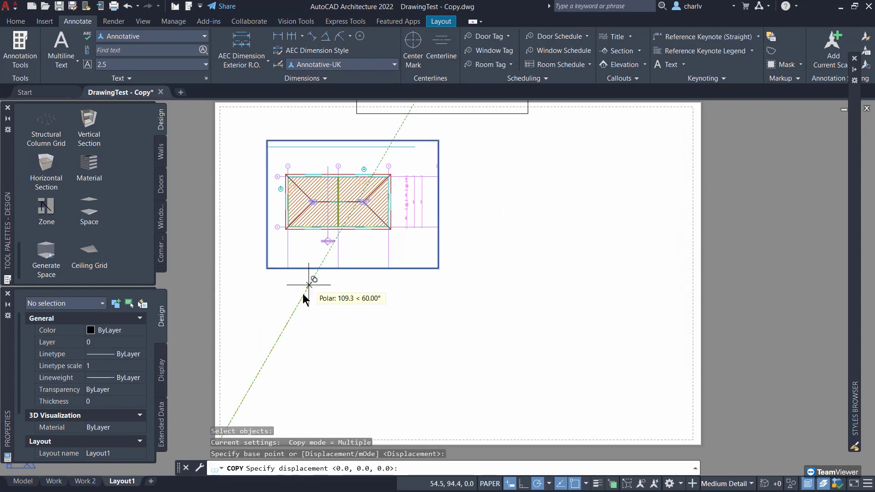
click(424, 432)
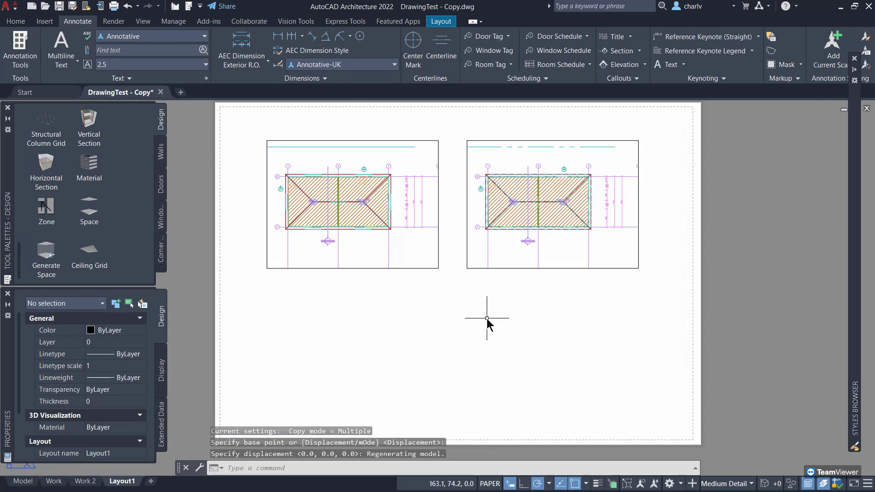
key(Escape)
key(Escape)
key(Escape)
Frame the small building's elevation in the copied viewport and return to paper space
double_click(620, 221)
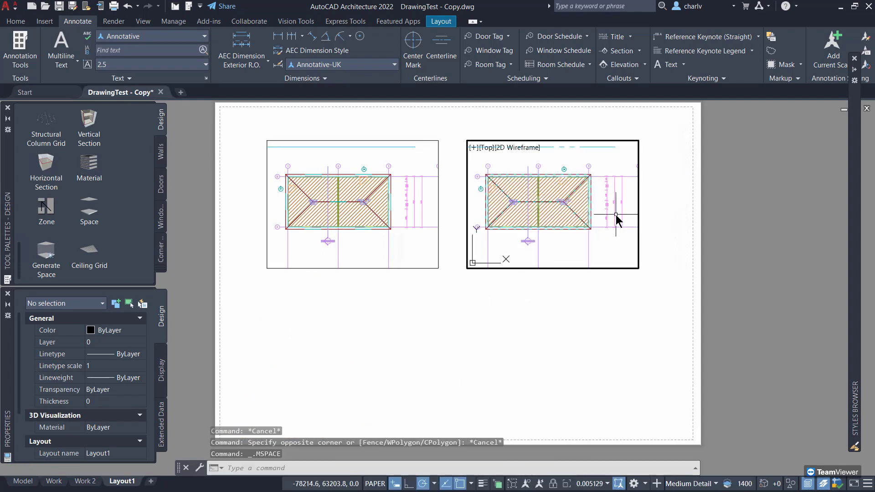
middle_drag(527, 224, 527, 336)
middle_drag(561, 200, 539, 237)
double_click(537, 350)
Set the elevation viewport's scale to 1:200 and clear the selection
click(529, 268)
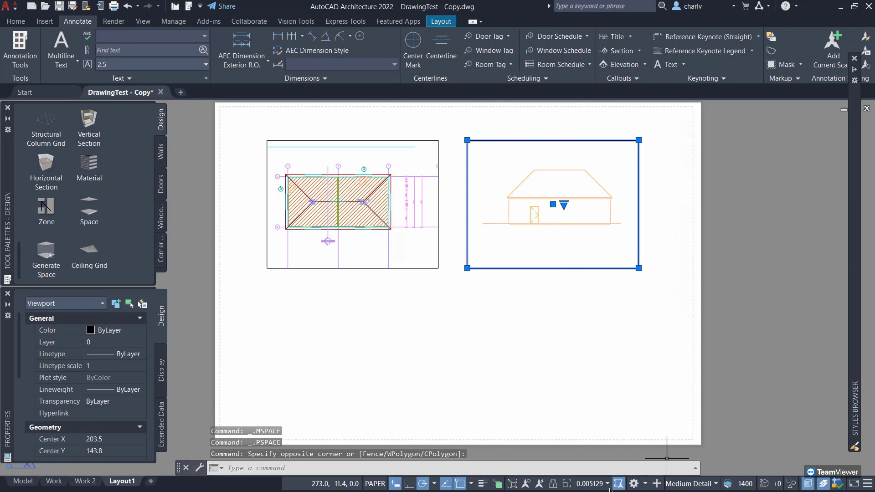
click(602, 484)
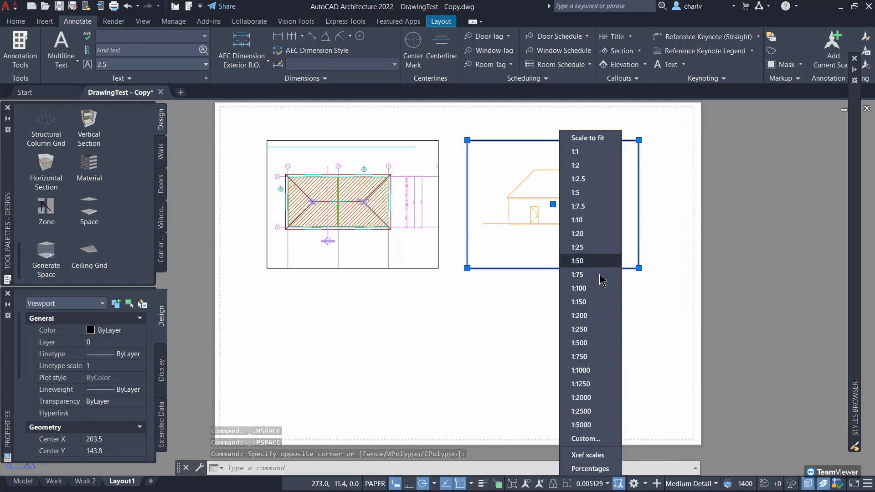
click(600, 316)
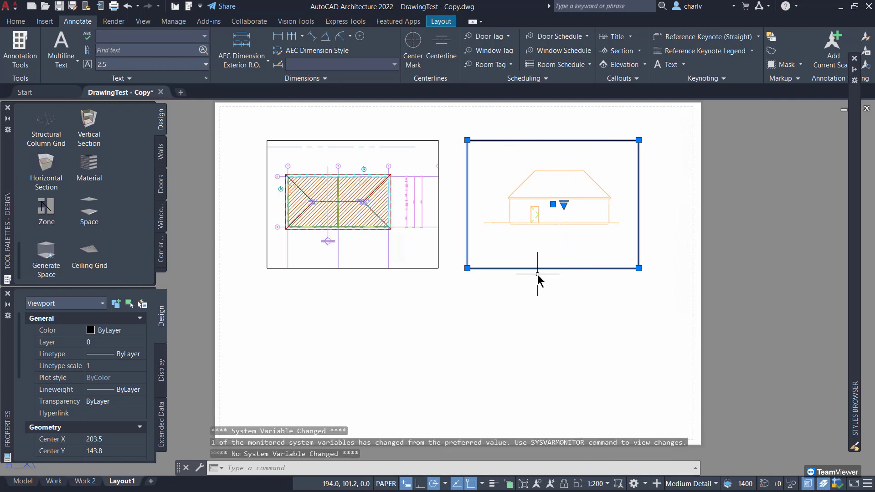
key(Escape)
key(Escape)
key(Escape)
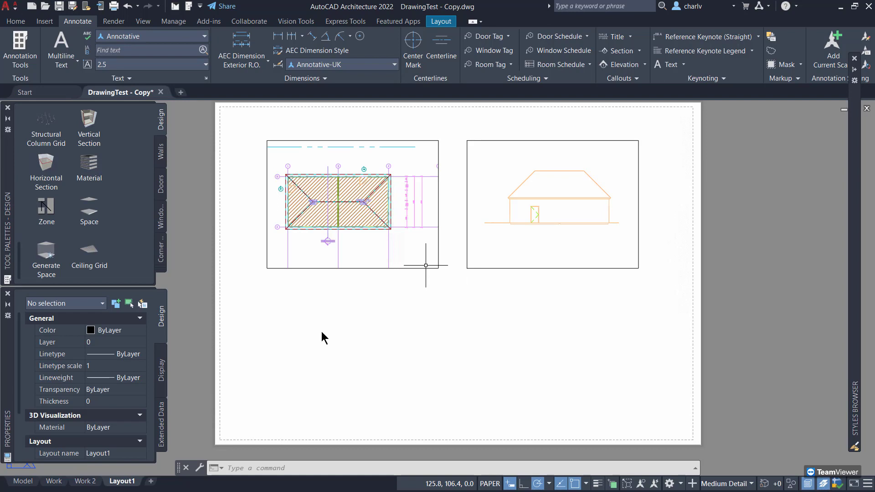
Review the Work 2 layout and return to the small building's plan in model space
click(85, 481)
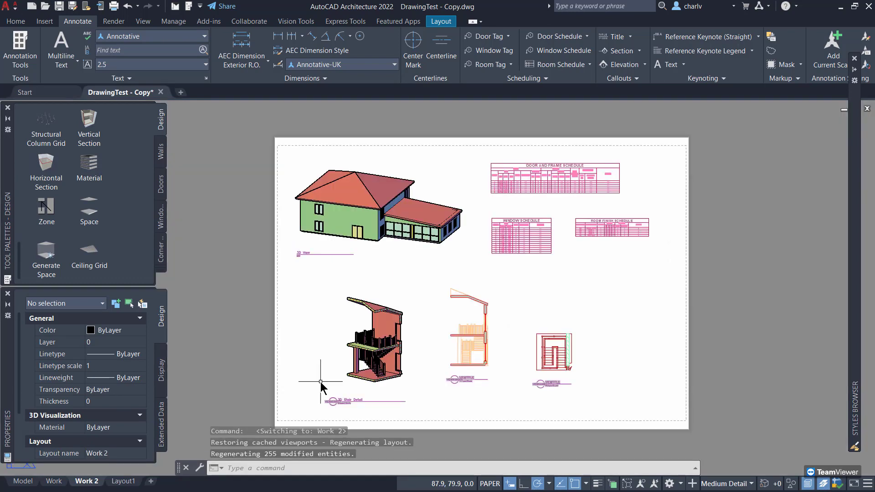
click(23, 481)
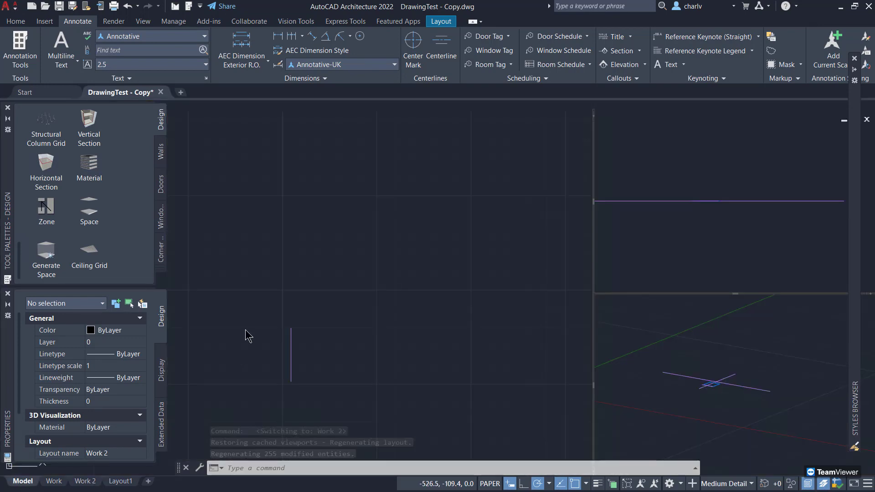
middle_drag(193, 249, 255, 209)
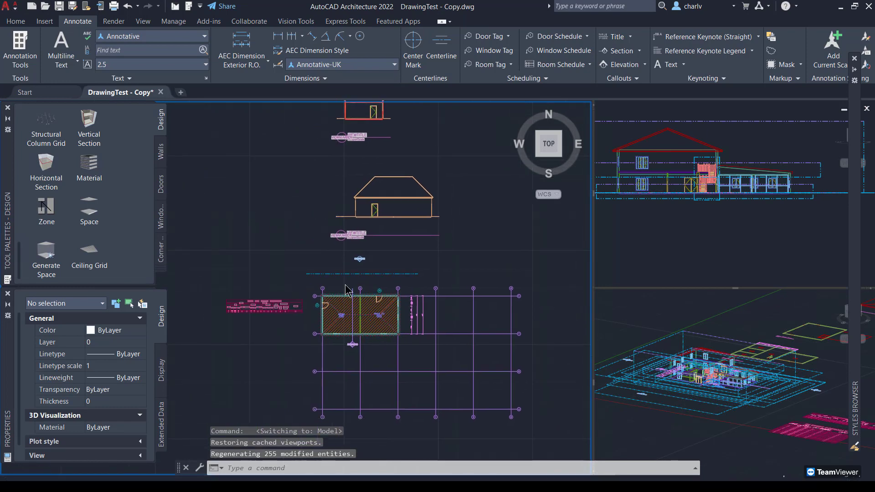
scroll(322, 314, up, 4)
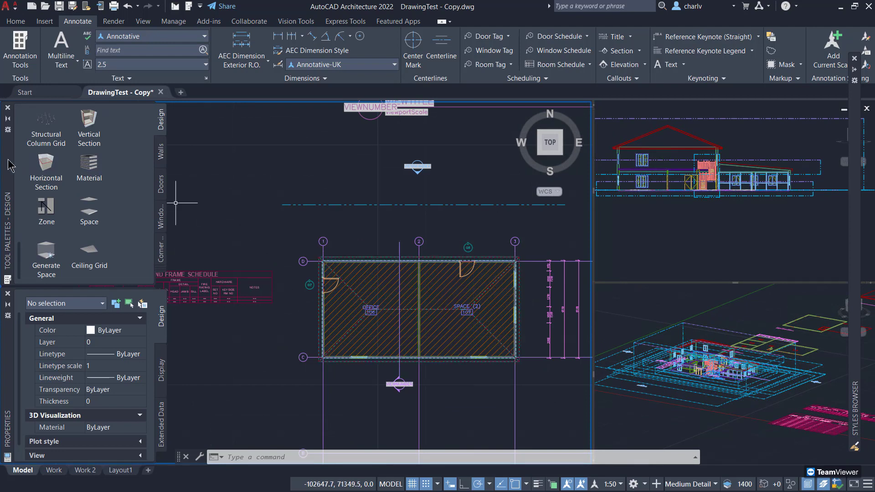
Move the tool palettes clear of the viewport controls and switch the plan viewport to SW Isometric with the Conceptual visual style
drag(9, 183, 9, 212)
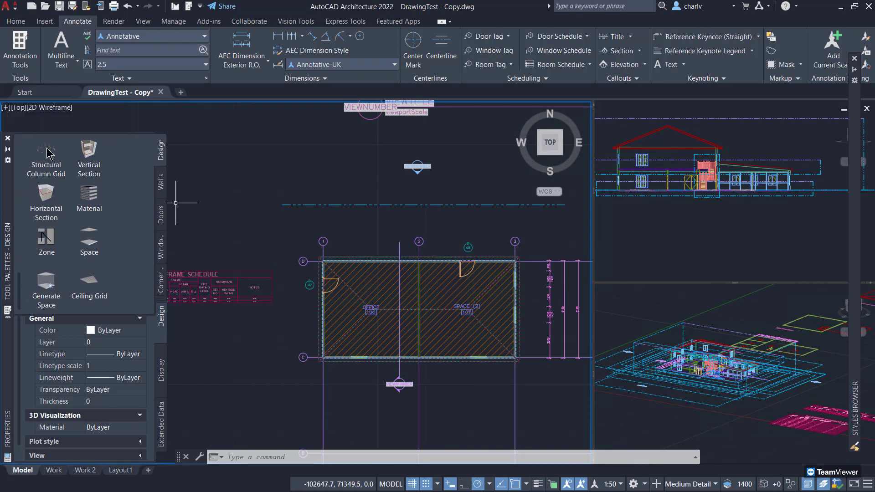
click(20, 108)
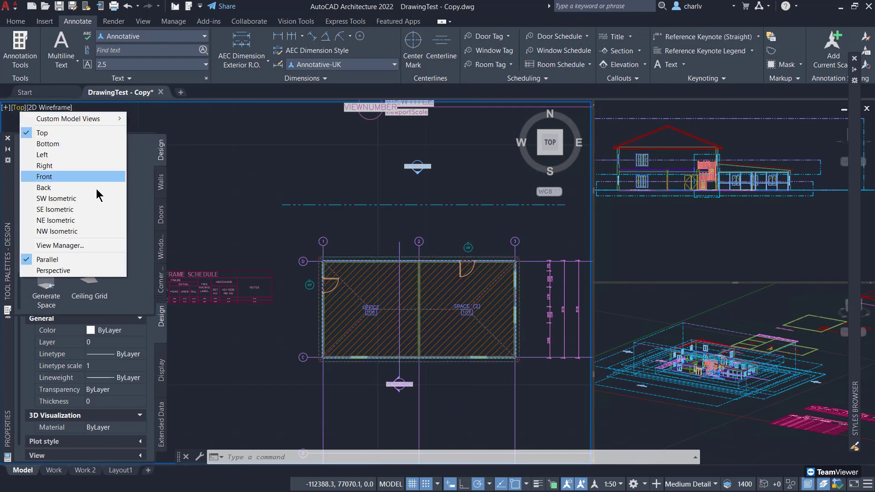
click(102, 201)
middle_drag(322, 217, 499, 131)
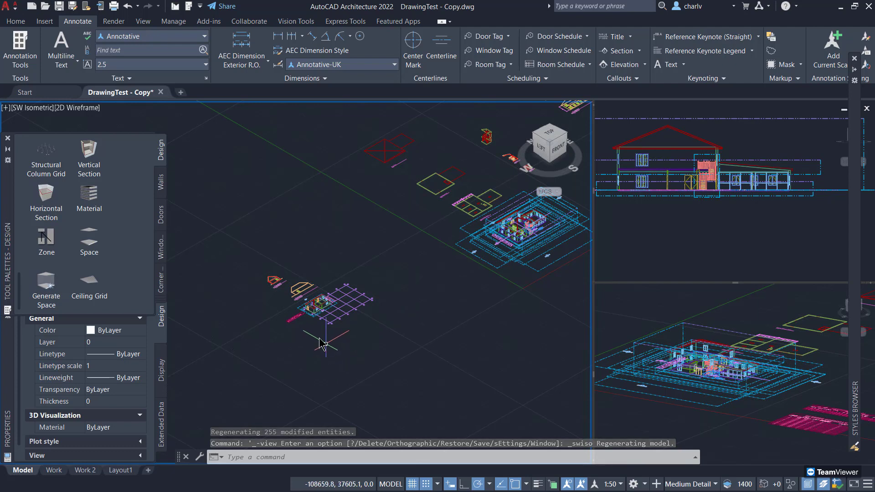
scroll(321, 332, up, 5)
scroll(308, 305, up, 5)
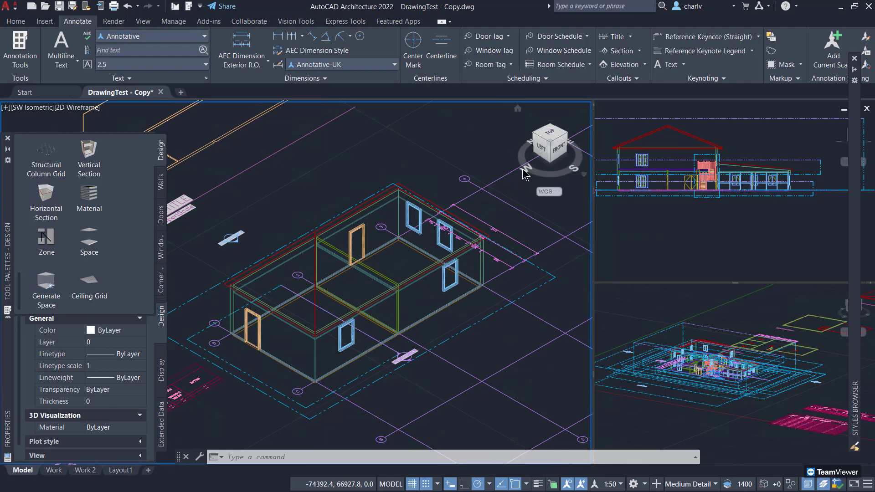
click(68, 117)
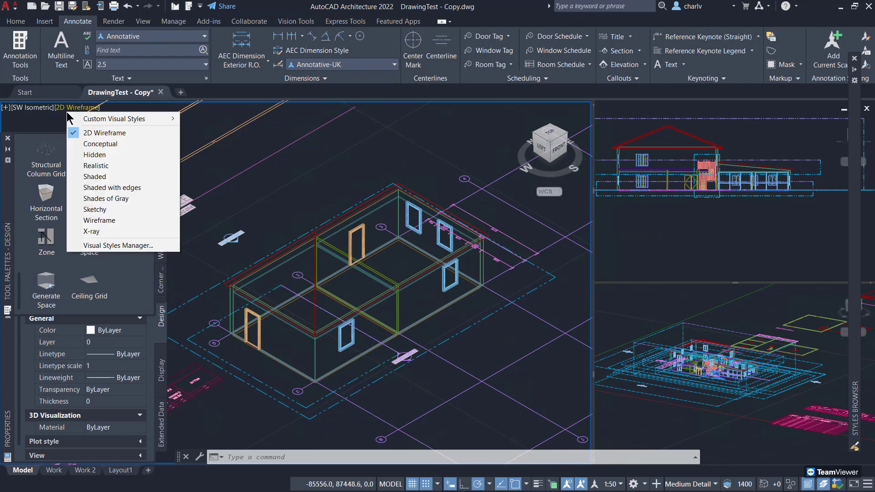
click(89, 148)
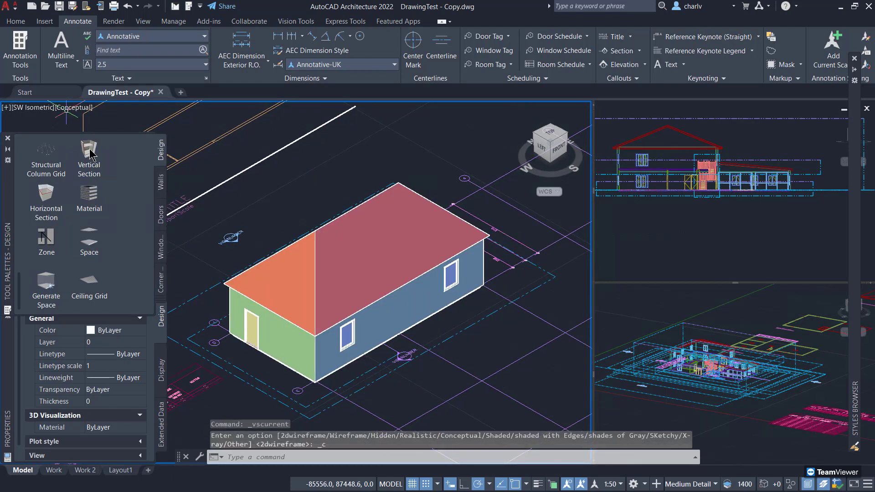
Orbit around the small building to inspect its hipped roof, walls, door and windows from different angles
middle_drag(492, 327, 455, 321)
shift+middle_drag(297, 181, 319, 252)
click(273, 164)
click(222, 187)
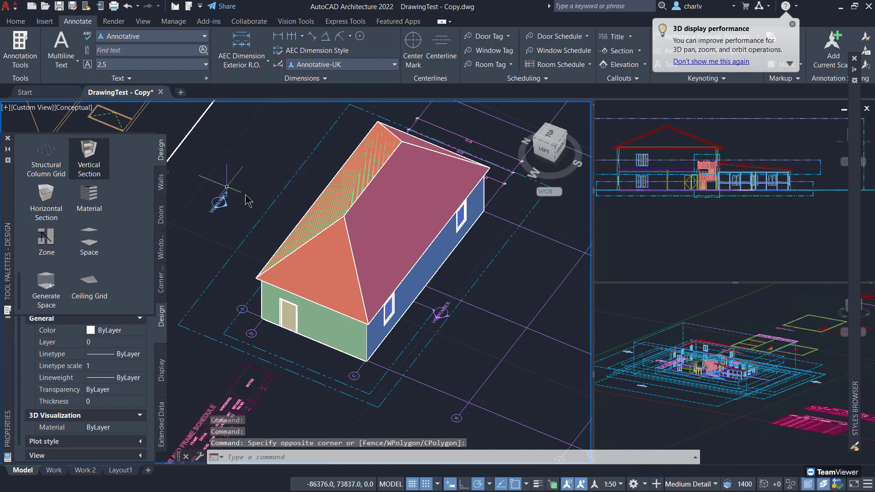
shift+middle_drag(451, 304, 430, 296)
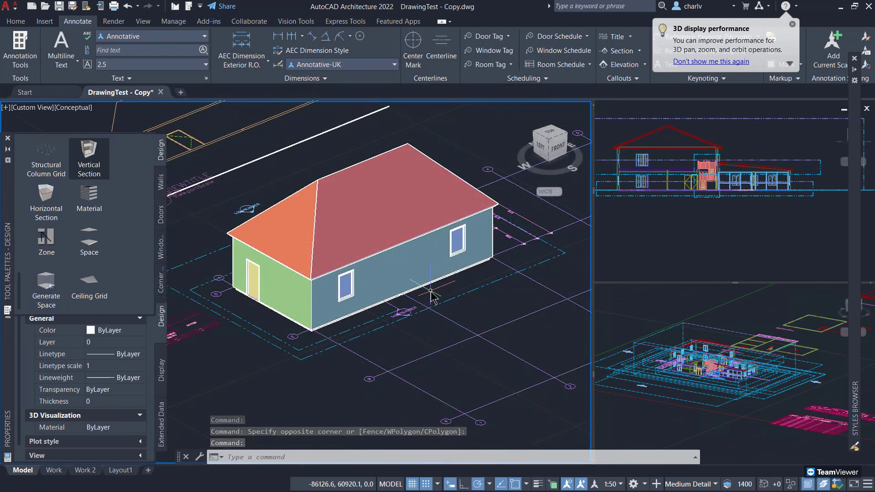
Preview the small building in perspective projection from another angle and return the view to parallel projection
right_click(557, 152)
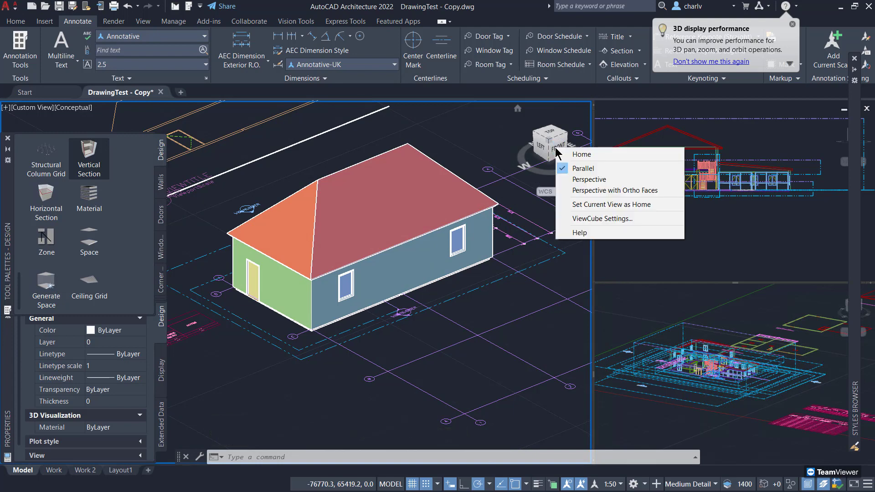
click(575, 182)
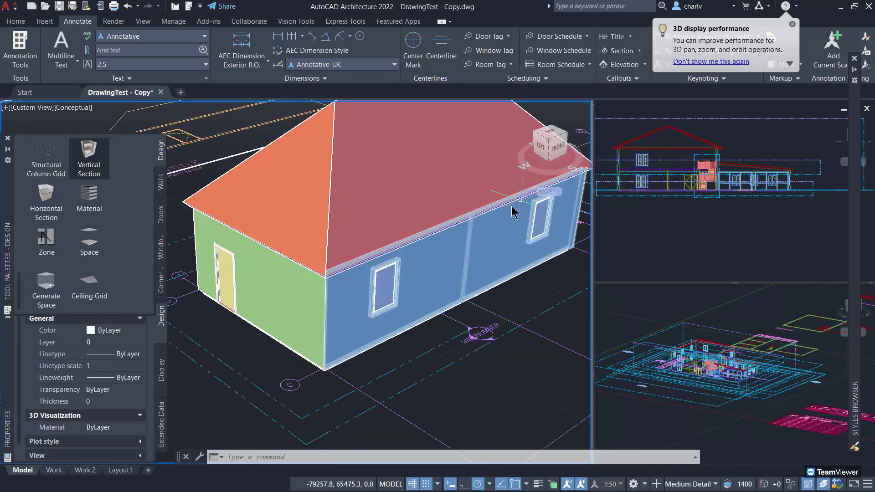
shift+middle_drag(440, 299, 417, 251)
scroll(432, 253, down, 3)
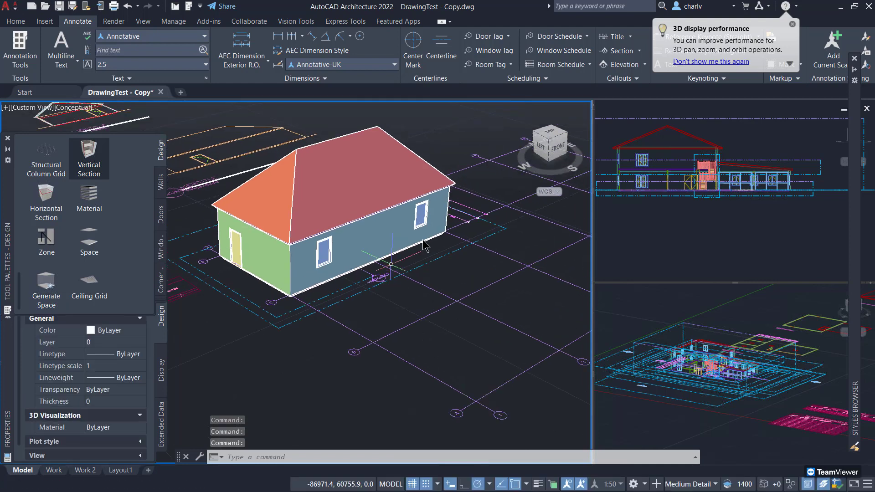
right_click(554, 150)
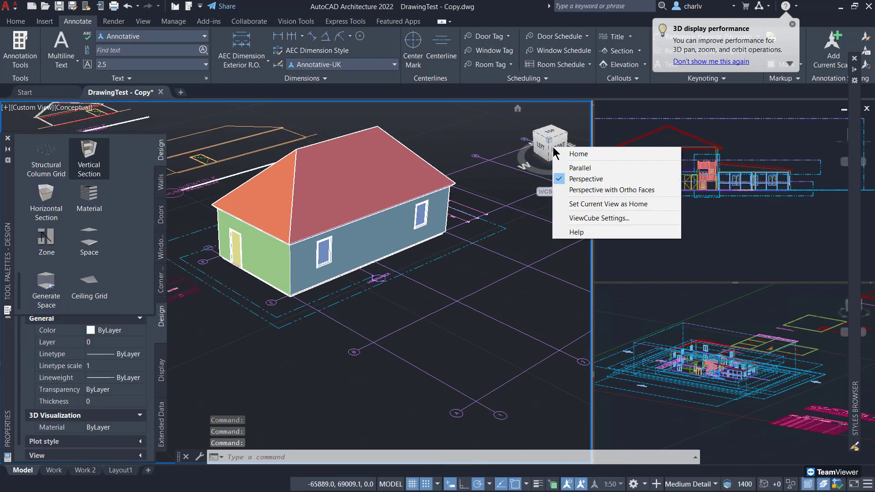
click(586, 169)
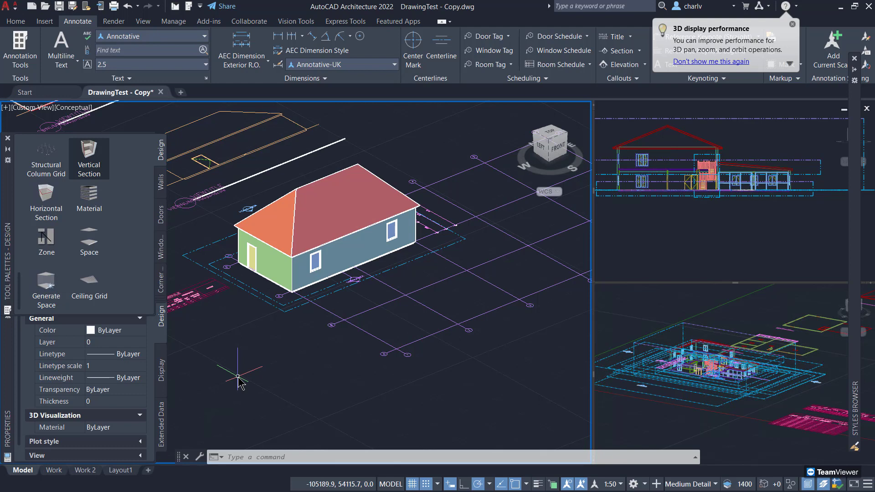
Switch to the running slide show and advance from the Presentation and Views slide to the Conclusion slide
key(alt+Tab)
key(alt+Tab)
key(alt+Tab)
key(alt+Tab)
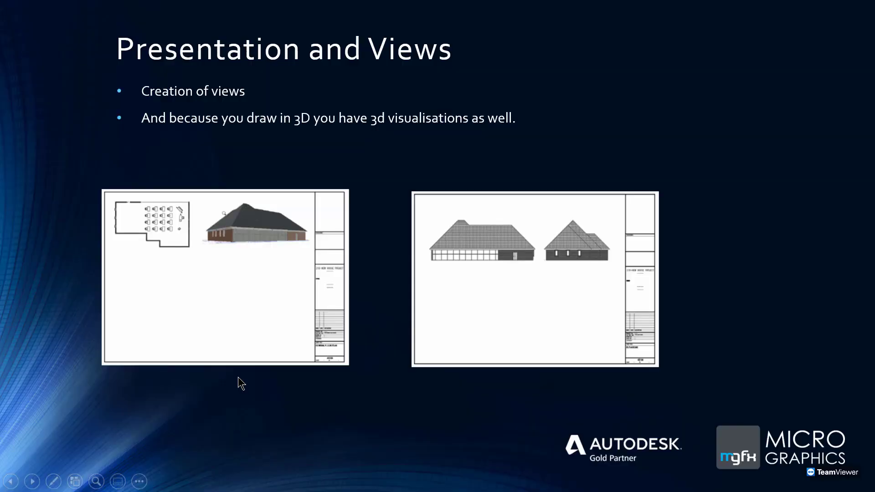
click(238, 378)
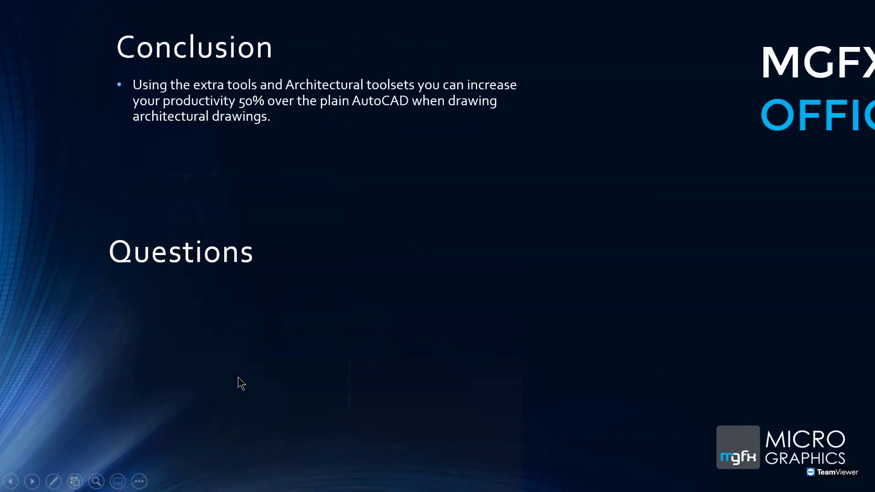